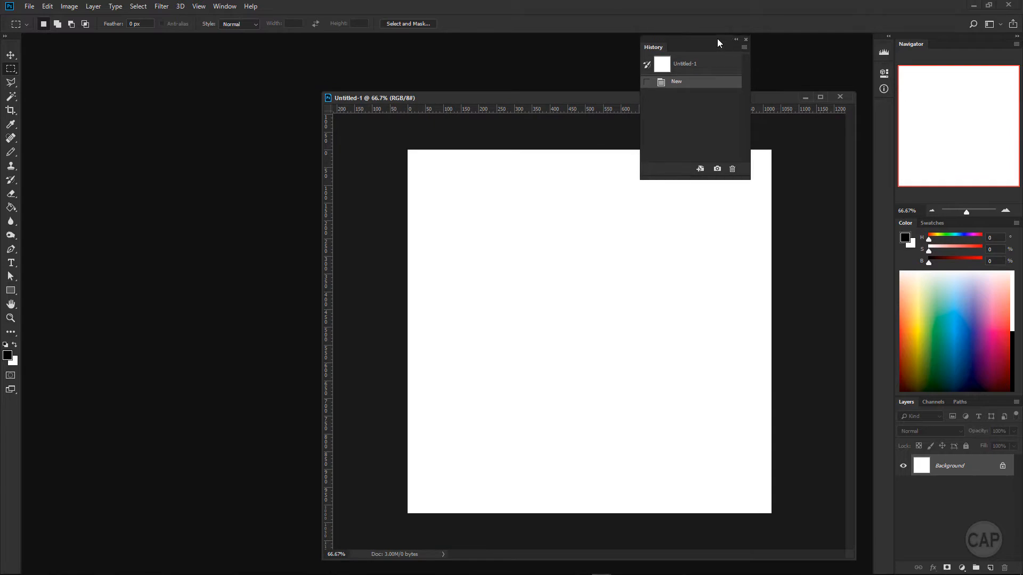
# Close the History panel and open all the grass reference images from the Stylized Grass folder
pyautogui.click(745, 32)
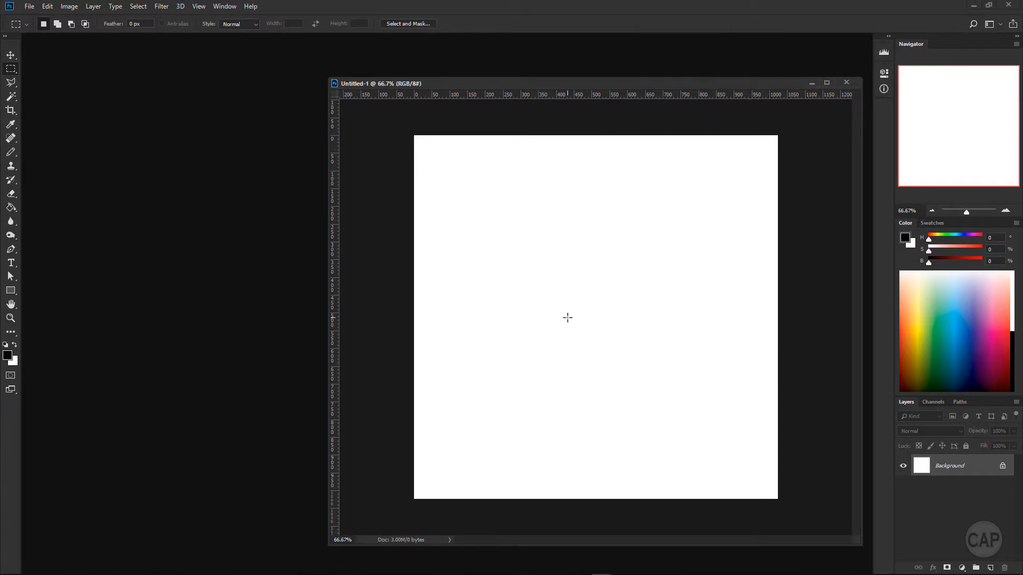
pyautogui.doubleClick(91, 101)
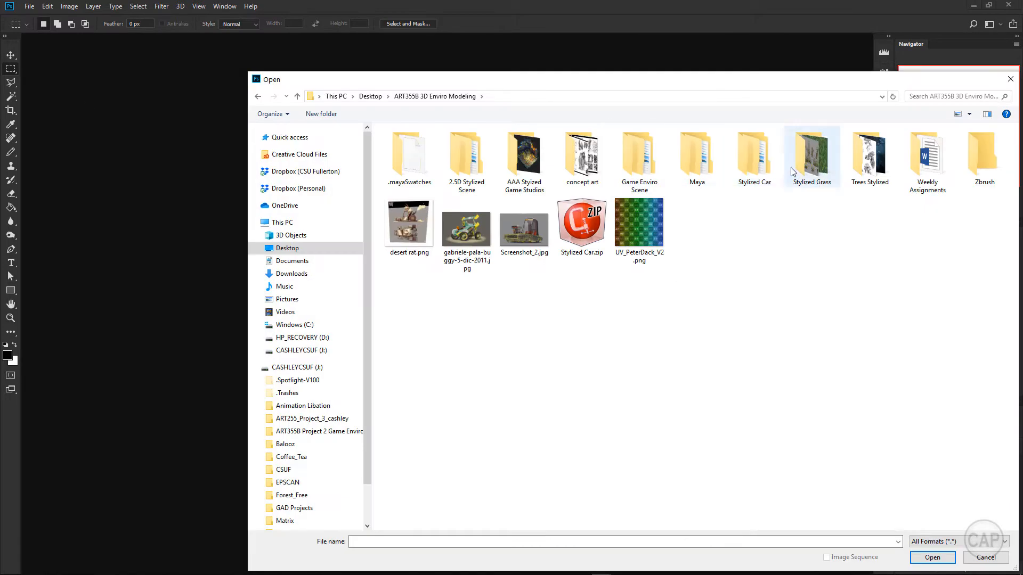
pyautogui.doubleClick(816, 159)
pyautogui.moveTo(709, 220); pyautogui.dragTo(382, 126)
pyautogui.press('Return')
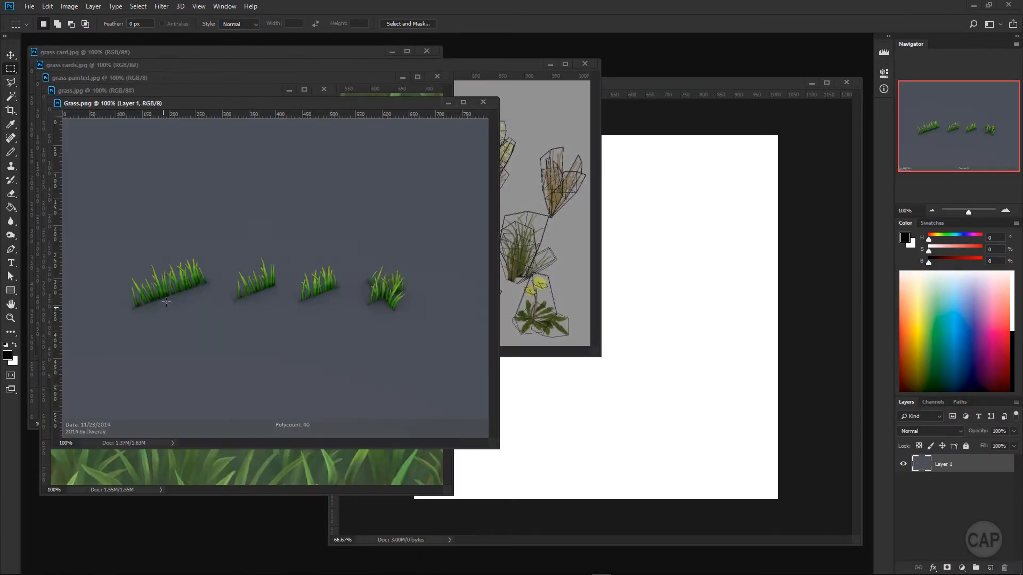
# Spread out the opened grass reference images to compare the grass cards, painted grass and single grass clump
pyautogui.moveTo(295, 103); pyautogui.dragTo(256, 364)
pyautogui.click(521, 201)
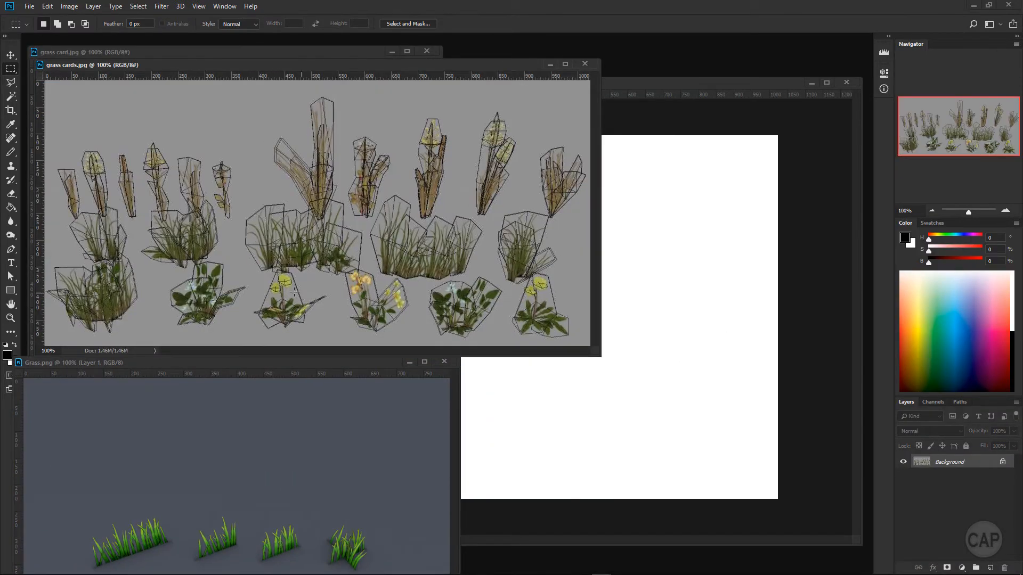
pyautogui.moveTo(326, 64); pyautogui.dragTo(773, 298)
pyautogui.moveTo(256, 92); pyautogui.dragTo(760, 68)
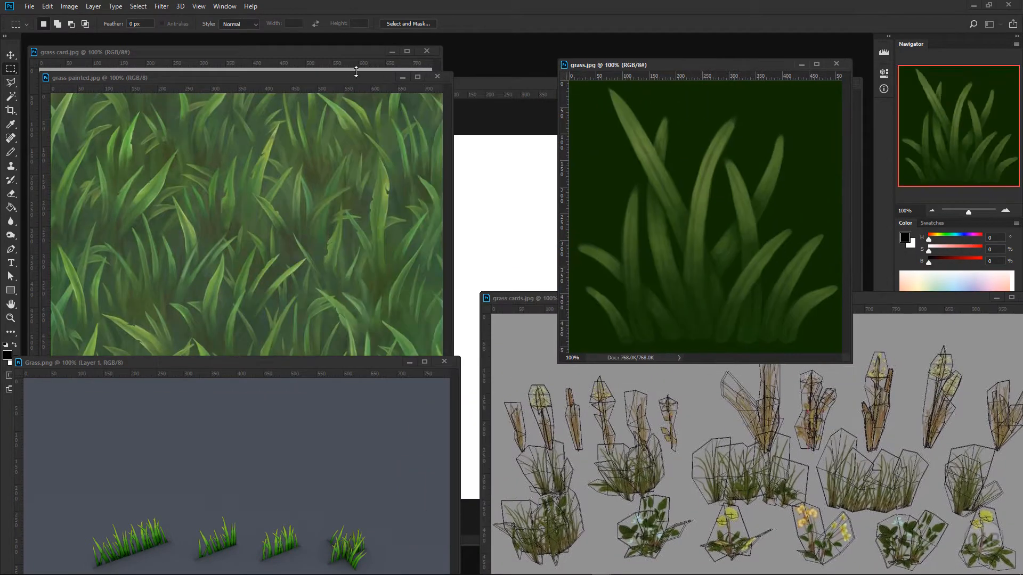
pyautogui.moveTo(356, 72); pyautogui.dragTo(362, 95)
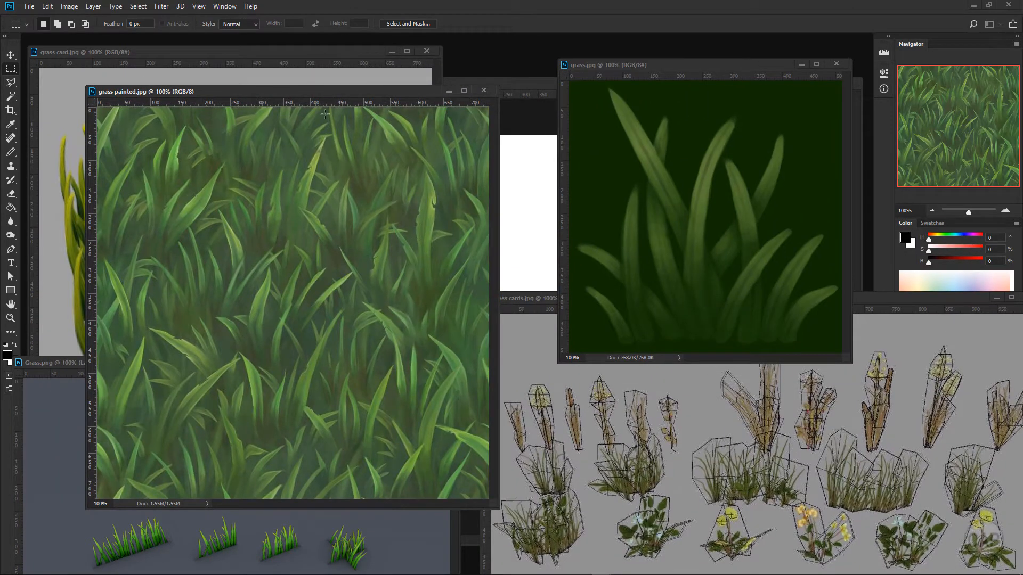
pyautogui.click(62, 277)
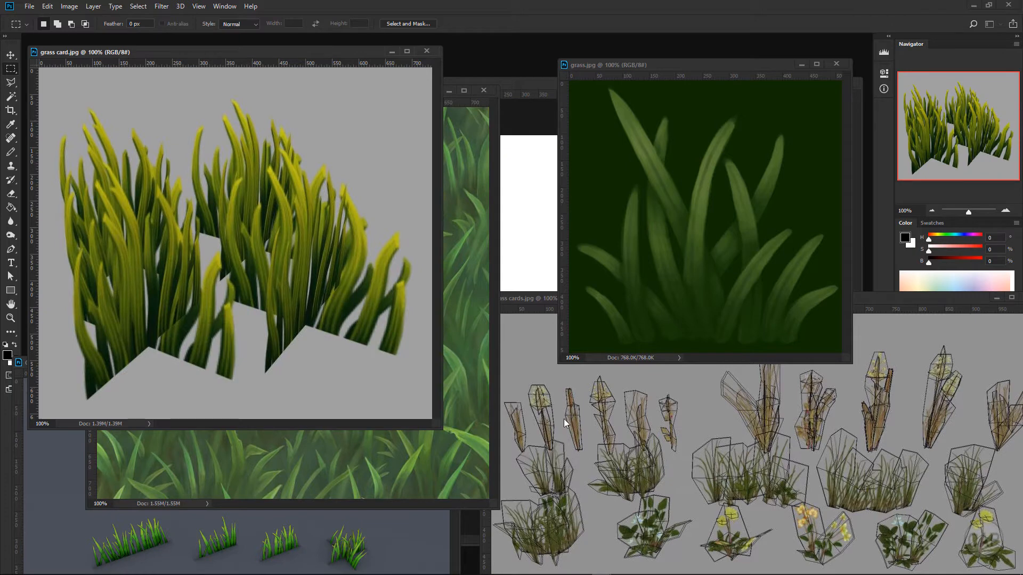
# Close the grass cards.jpg, grass.jpg and Grass.png reference images
pyautogui.click(467, 357)
pyautogui.moveTo(852, 301); pyautogui.dragTo(694, 251)
pyautogui.click(872, 249)
pyautogui.click(836, 64)
pyautogui.click(273, 525)
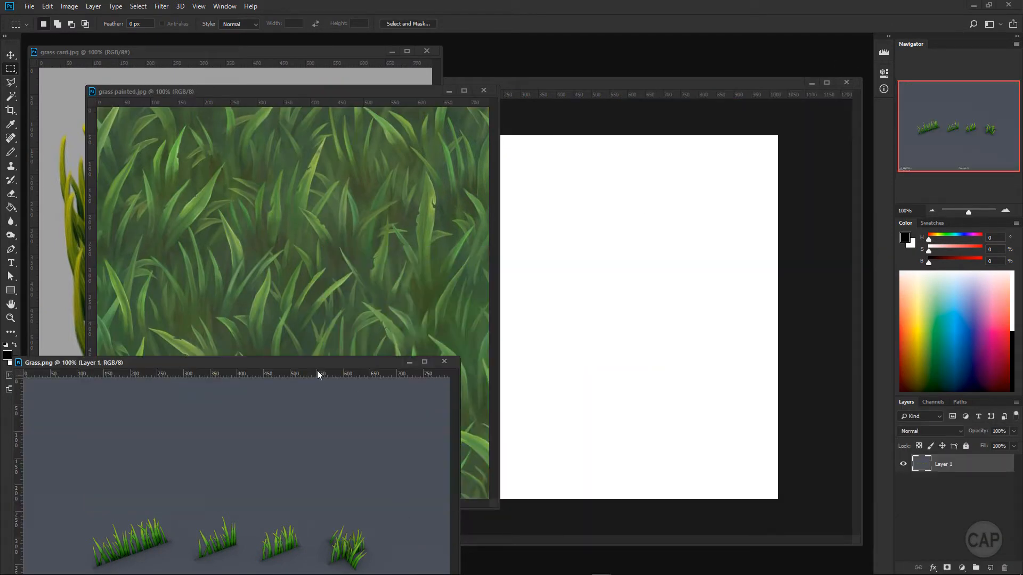
pyautogui.moveTo(317, 363); pyautogui.dragTo(359, 225)
pyautogui.click(487, 223)
# Arrange a smaller grass painted.jpg window side by side with the blank Untitled-1 canvas, with no other references open
pyautogui.moveTo(295, 93)
pyautogui.mouseDown()
pyautogui.moveTo(454, 113)
pyautogui.moveTo(251, 65)
pyautogui.moveTo(237, 52)
pyautogui.mouseUp()
pyautogui.moveTo(436, 466)
pyautogui.mouseDown()
pyautogui.moveTo(438, 426)
pyautogui.moveTo(381, 411)
pyautogui.mouseUp()
pyautogui.click(495, 201)
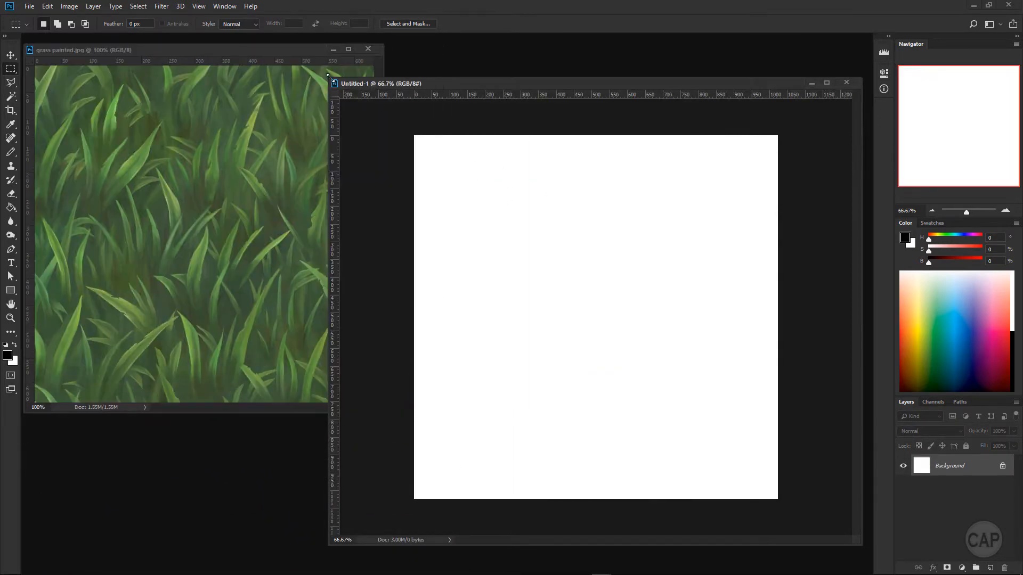
pyautogui.moveTo(328, 77); pyautogui.dragTo(381, 81)
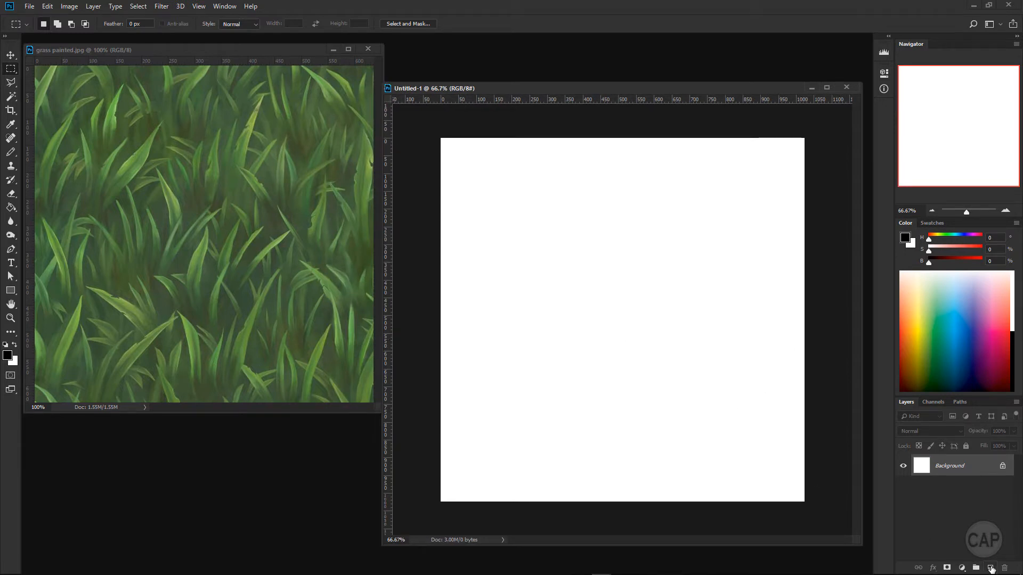
# Add a new layer to Untitled-1, then unlock the background layer and fill it with black
pyautogui.hotkey('ctrl', 'alt', 'shift', 'n')
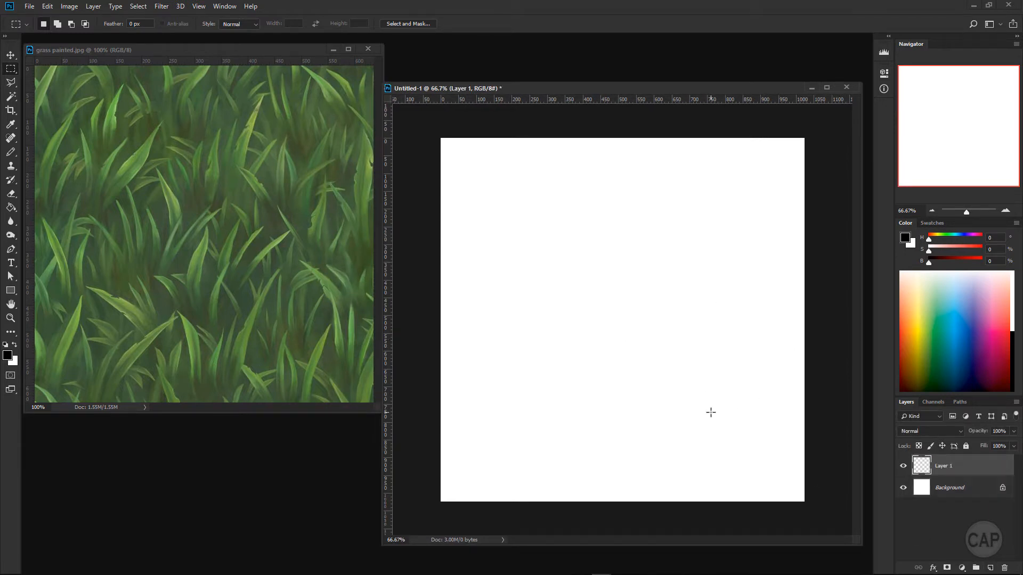
pyautogui.click(1002, 488)
pyautogui.click(8, 355)
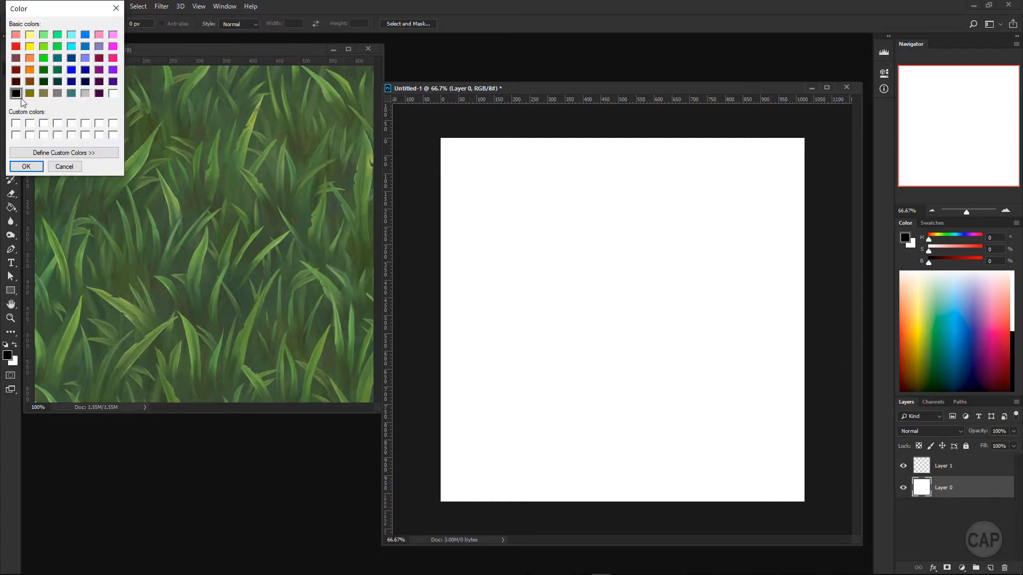
pyautogui.click(19, 165)
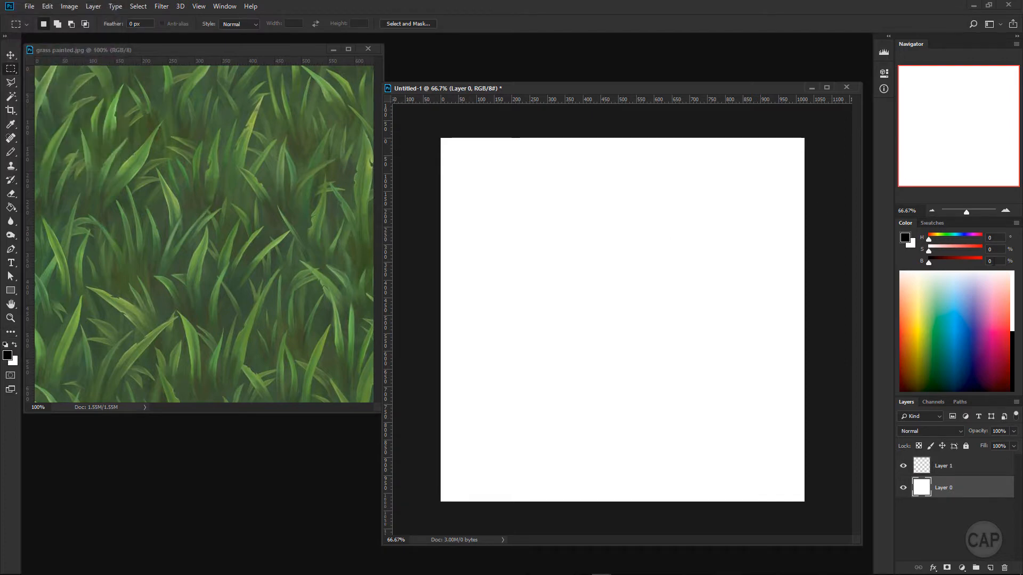
pyautogui.press('g')
pyautogui.click(612, 346)
# Rename the empty upper layer as base grass
pyautogui.click(961, 468)
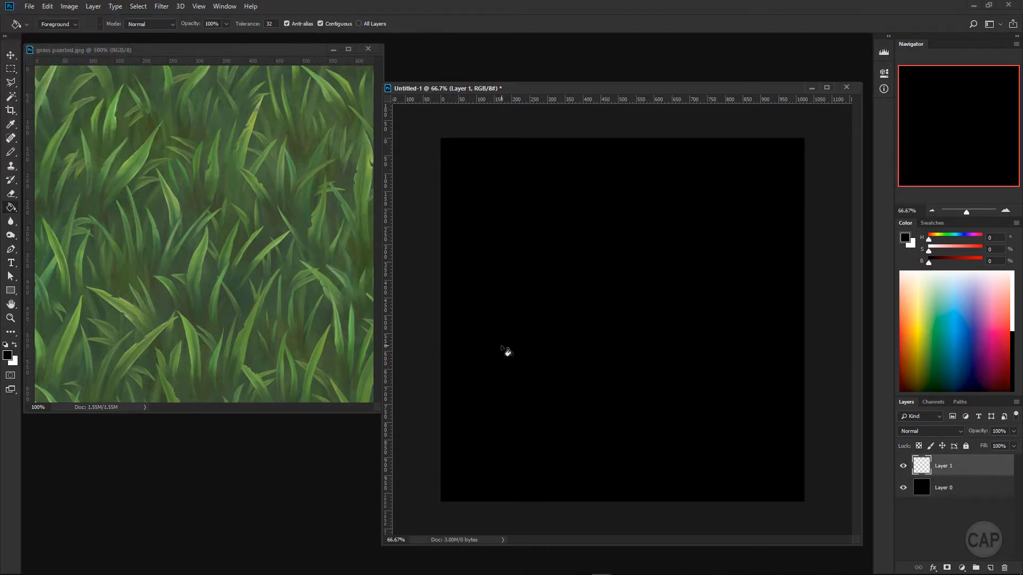
pyautogui.doubleClick(941, 466)
pyautogui.write('base grass')
pyautogui.press('Return')
# Swap black to the background colour and sample a mid green from grass painted.jpg as the foreground colour
pyautogui.click(15, 346)
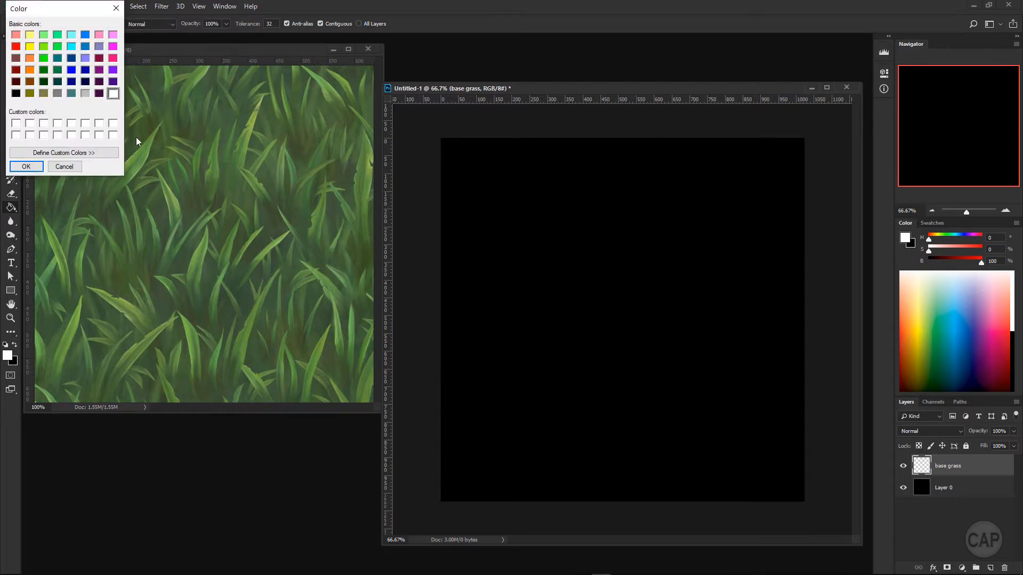
pyautogui.click(64, 167)
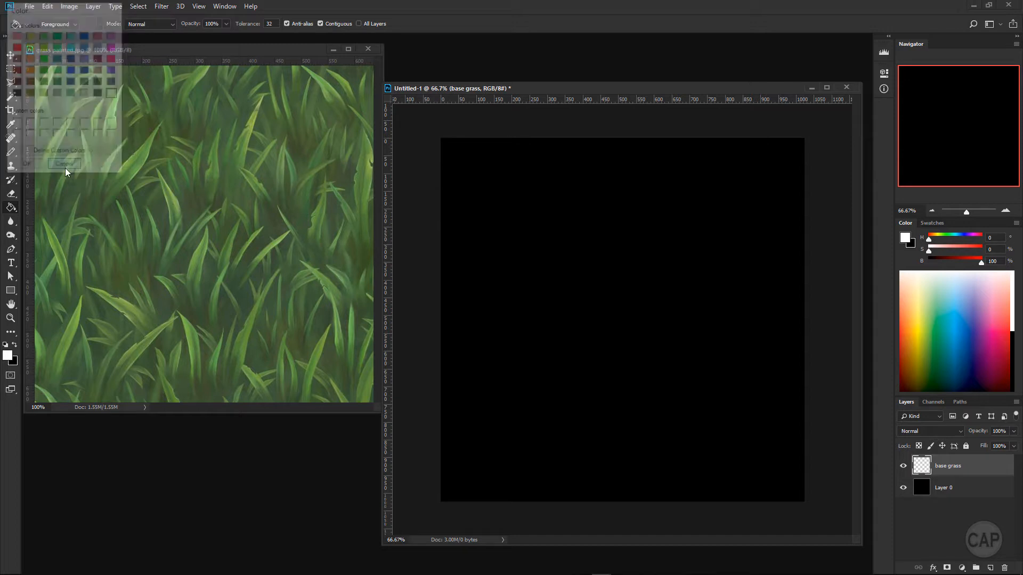
pyautogui.click(196, 254)
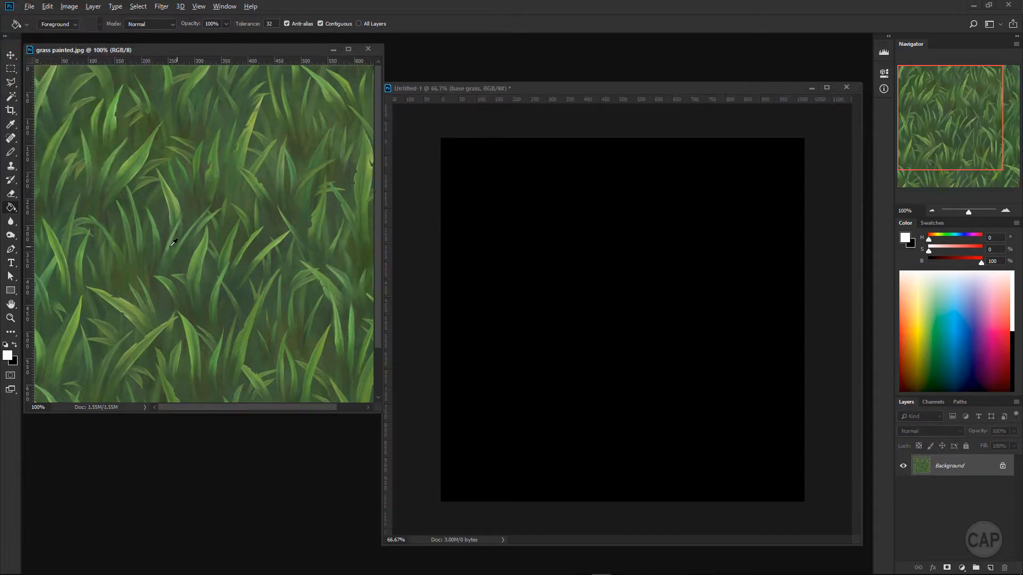
pyautogui.keyDown('alt'); pyautogui.click(248, 339); pyautogui.keyUp('alt')
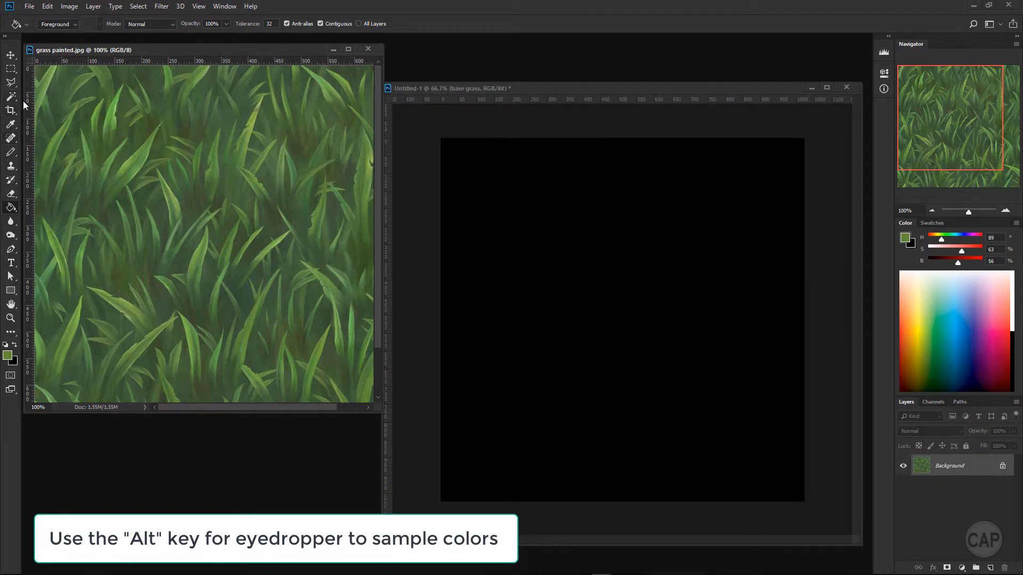
# Choose the Hard Round Pressure Opacity and Flow brush and paint a thin curved stroke mid-canvas on the base grass layer
pyautogui.click(11, 152)
pyautogui.click(64, 152)
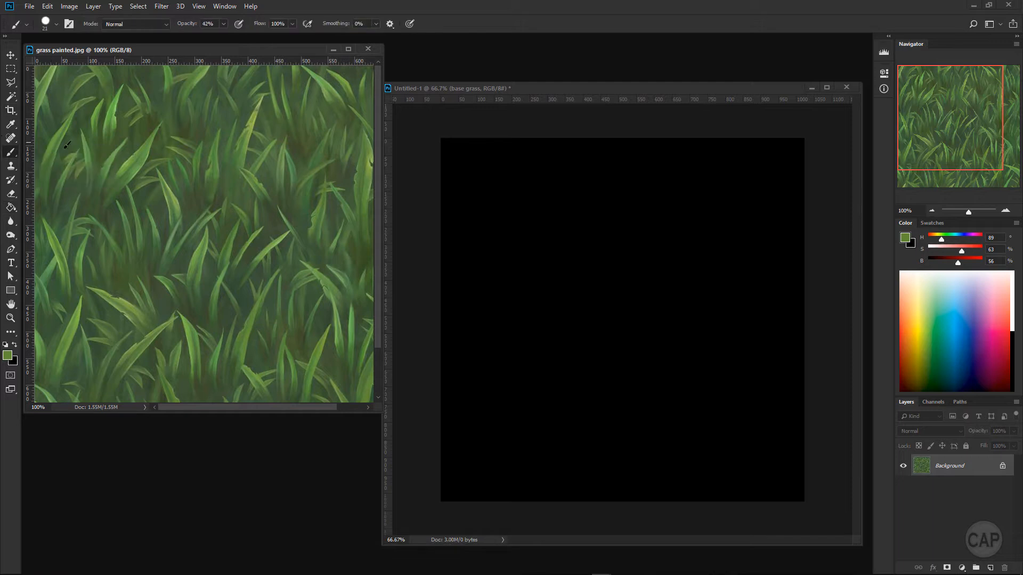
pyautogui.click(55, 24)
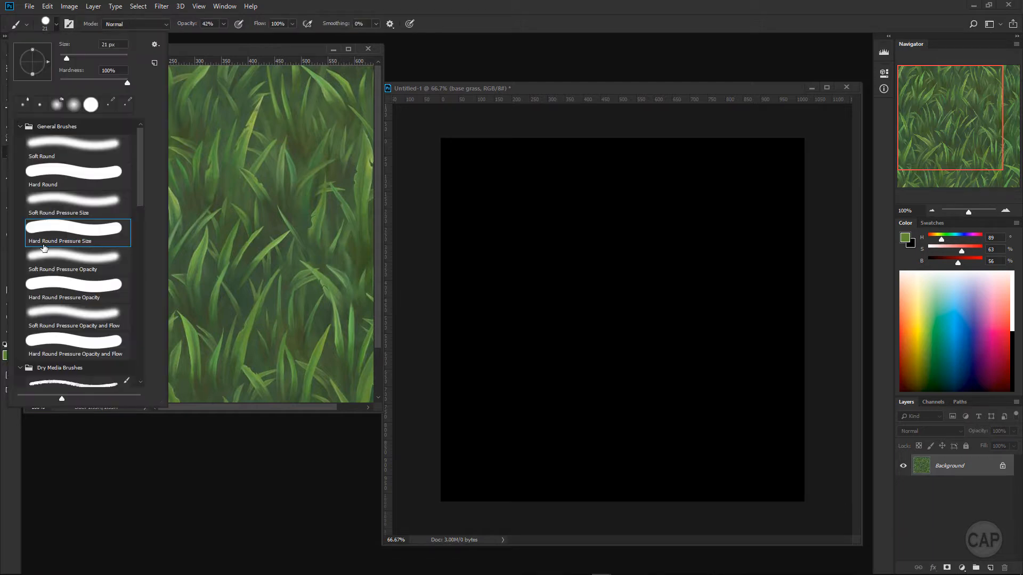
pyautogui.doubleClick(79, 346)
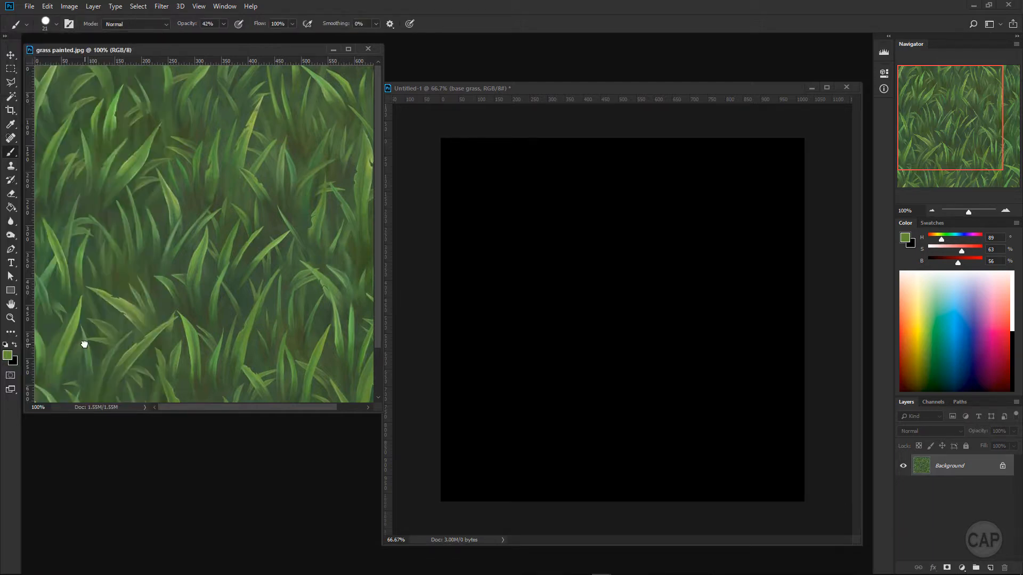
pyautogui.click(581, 274)
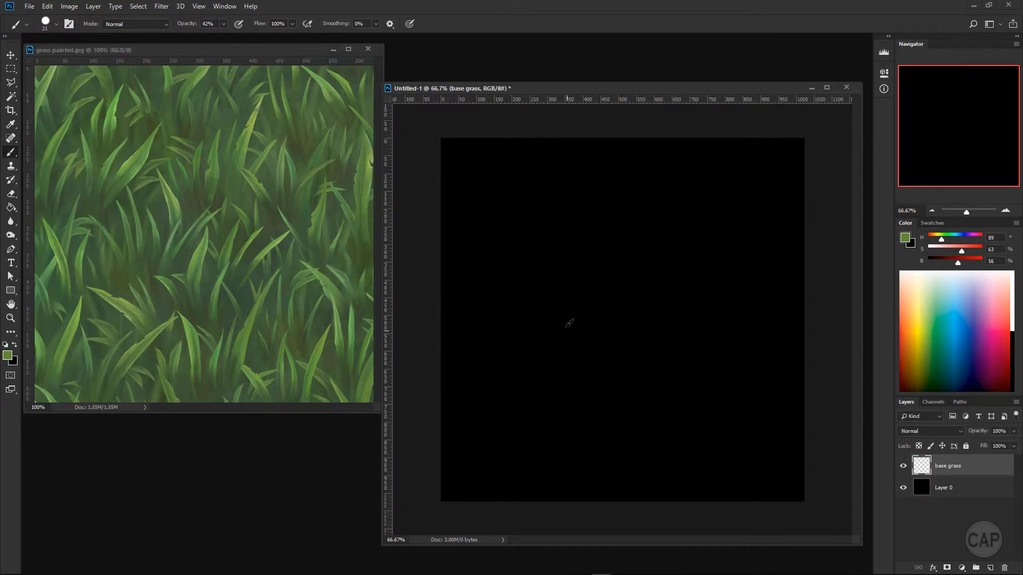
pyautogui.moveTo(634, 376)
pyautogui.mouseDown()
pyautogui.moveTo(613, 370)
pyautogui.moveTo(621, 323)
pyautogui.moveTo(621, 406)
pyautogui.moveTo(631, 284)
pyautogui.mouseUp()
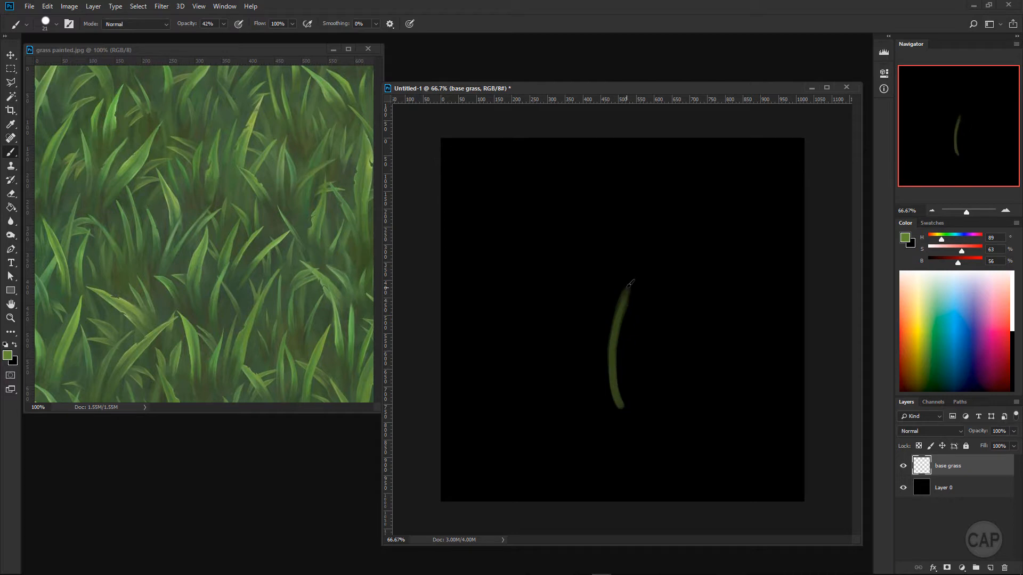
# Switch to the Hard Round Pressure Size brush and build the thin stroke up into a filled, tapered grass blade
pyautogui.click(56, 24)
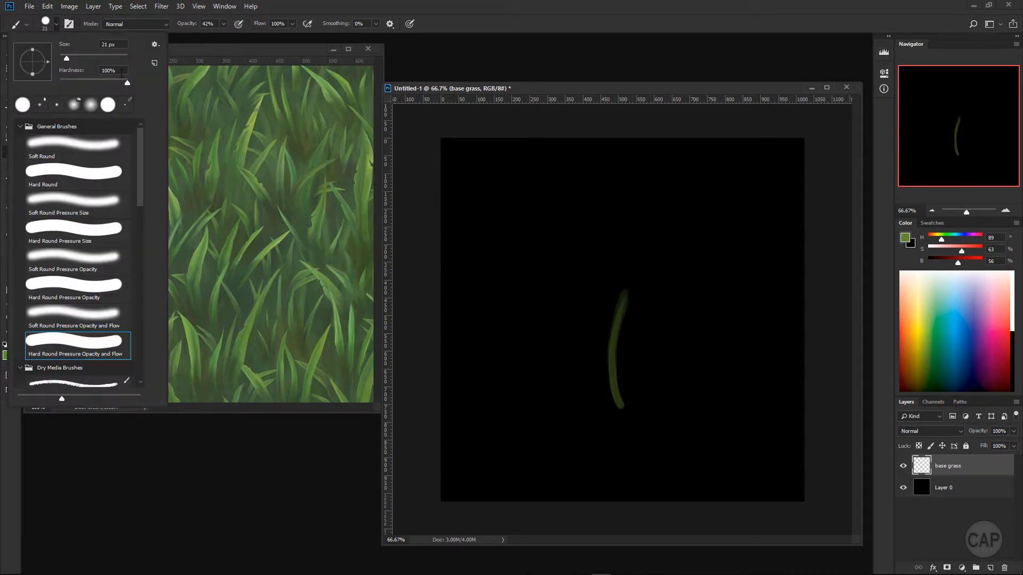
pyautogui.click(74, 231)
pyautogui.moveTo(621, 403)
pyautogui.mouseDown()
pyautogui.moveTo(613, 372)
pyautogui.moveTo(628, 290)
pyautogui.moveTo(622, 403)
pyautogui.moveTo(614, 335)
pyautogui.moveTo(627, 287)
pyautogui.moveTo(624, 407)
pyautogui.moveTo(630, 290)
pyautogui.moveTo(621, 394)
pyautogui.moveTo(626, 304)
pyautogui.mouseUp()
pyautogui.moveTo(618, 384); pyautogui.dragTo(624, 317)
pyautogui.moveTo(615, 365)
pyautogui.mouseDown()
pyautogui.moveTo(619, 325)
pyautogui.moveTo(618, 334)
pyautogui.mouseUp()
pyautogui.moveTo(623, 398); pyautogui.dragTo(632, 273)
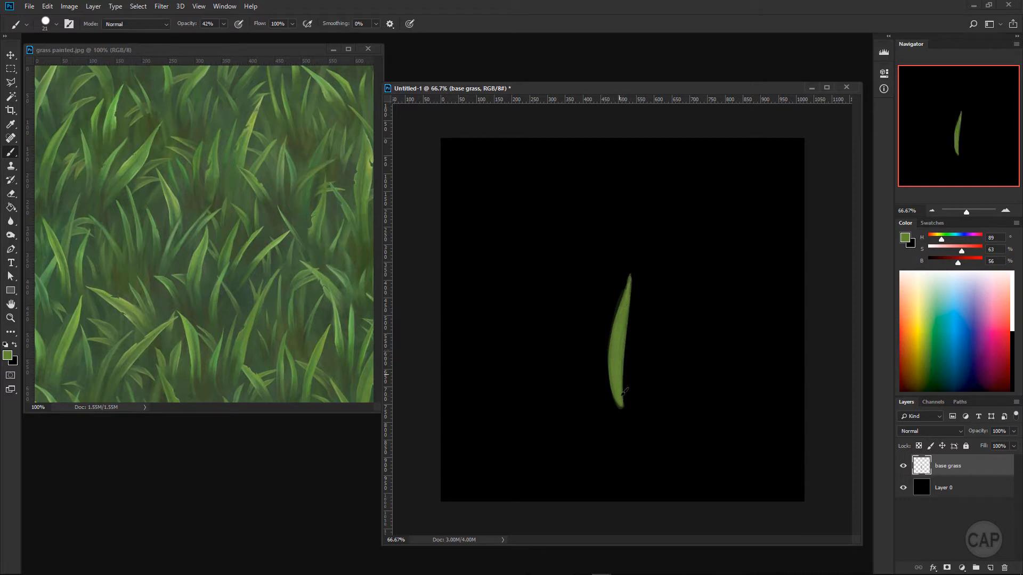
pyautogui.moveTo(621, 398); pyautogui.dragTo(622, 407)
# Enlarge the brush to 25 px and paint a taller, wider blade with a notched edge to the right of the first blade
pyautogui.press('[')
pyautogui.press(']')
pyautogui.press(']')
pyautogui.press(']')
pyautogui.moveTo(644, 393)
pyautogui.mouseDown()
pyautogui.moveTo(663, 284)
pyautogui.moveTo(638, 385)
pyautogui.moveTo(659, 244)
pyautogui.moveTo(660, 299)
pyautogui.moveTo(638, 387)
pyautogui.moveTo(661, 254)
pyautogui.moveTo(642, 365)
pyautogui.moveTo(659, 324)
pyautogui.moveTo(642, 398)
pyautogui.moveTo(662, 261)
pyautogui.moveTo(648, 377)
pyautogui.moveTo(659, 327)
pyautogui.moveTo(658, 346)
pyautogui.moveTo(661, 302)
pyautogui.moveTo(636, 401)
pyautogui.moveTo(659, 270)
pyautogui.moveTo(655, 298)
pyautogui.mouseUp()
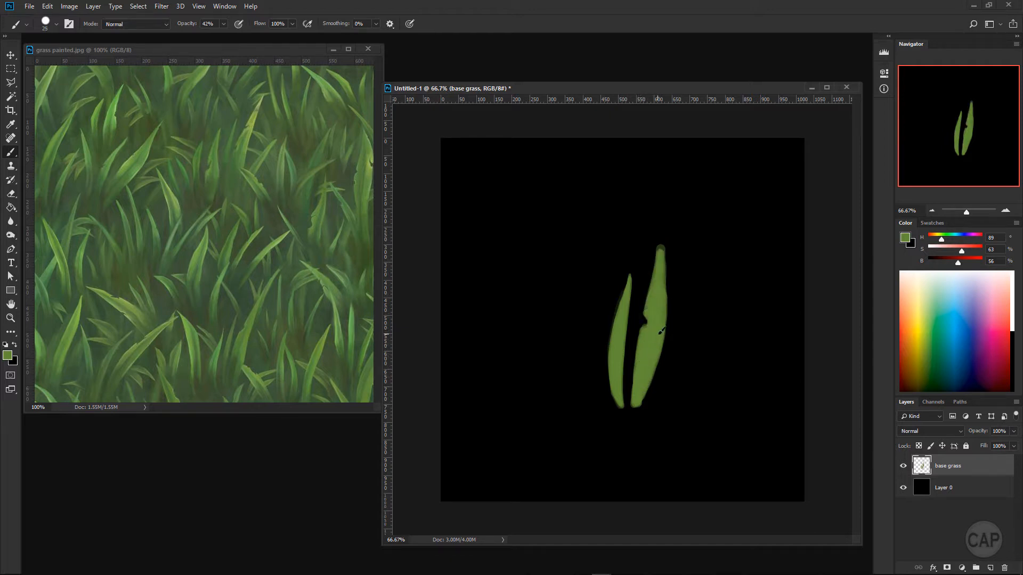
pyautogui.moveTo(666, 290); pyautogui.dragTo(662, 255)
pyautogui.moveTo(660, 300); pyautogui.dragTo(664, 269)
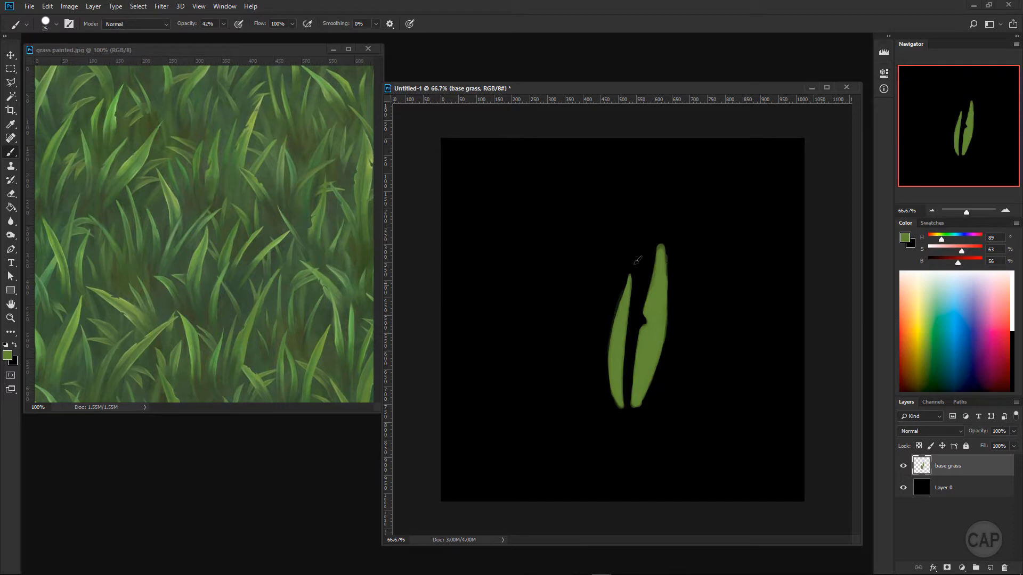
# Widen the first blade and paint two more: a shorter one right of the notched blade and a tall left-leaning one
pyautogui.moveTo(614, 399)
pyautogui.mouseDown()
pyautogui.moveTo(609, 349)
pyautogui.moveTo(620, 307)
pyautogui.moveTo(608, 371)
pyautogui.moveTo(662, 402)
pyautogui.moveTo(678, 350)
pyautogui.moveTo(675, 389)
pyautogui.moveTo(662, 405)
pyautogui.moveTo(681, 328)
pyautogui.moveTo(682, 381)
pyautogui.moveTo(671, 392)
pyautogui.moveTo(668, 379)
pyautogui.moveTo(660, 407)
pyautogui.moveTo(683, 322)
pyautogui.mouseUp()
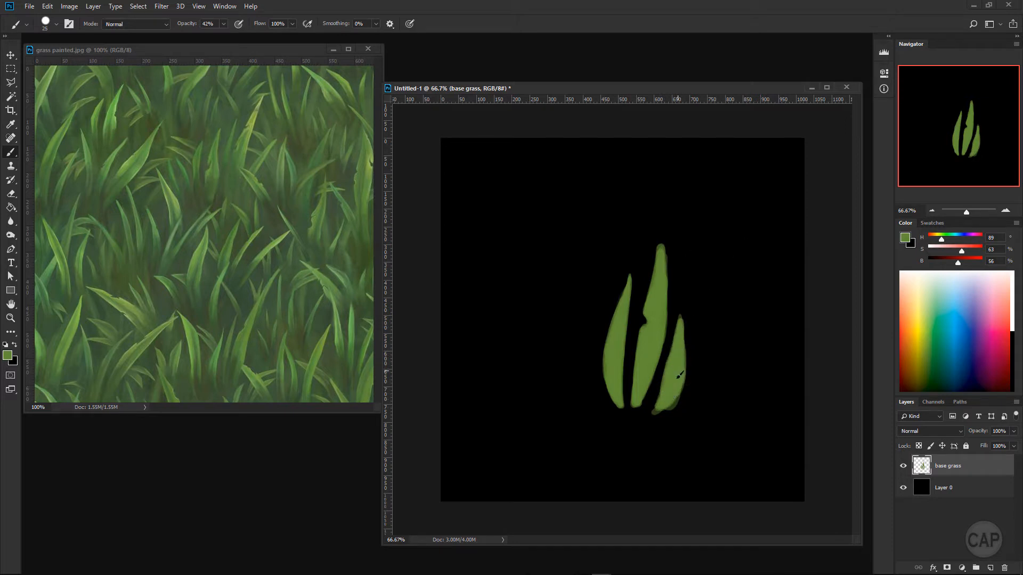
pyautogui.moveTo(602, 401)
pyautogui.mouseDown()
pyautogui.moveTo(575, 283)
pyautogui.moveTo(597, 405)
pyautogui.moveTo(569, 275)
pyautogui.moveTo(583, 369)
pyautogui.moveTo(584, 312)
pyautogui.moveTo(565, 268)
pyautogui.moveTo(594, 320)
pyautogui.mouseUp()
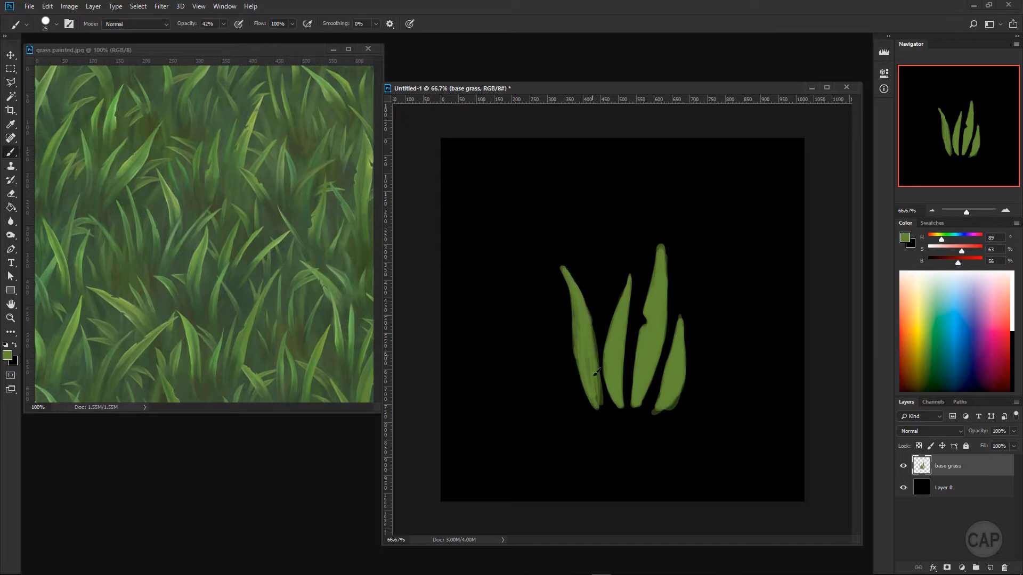
pyautogui.moveTo(596, 373)
pyautogui.mouseDown()
pyautogui.moveTo(591, 333)
pyautogui.moveTo(596, 401)
pyautogui.moveTo(579, 301)
pyautogui.mouseUp()
pyautogui.moveTo(599, 386); pyautogui.dragTo(596, 352)
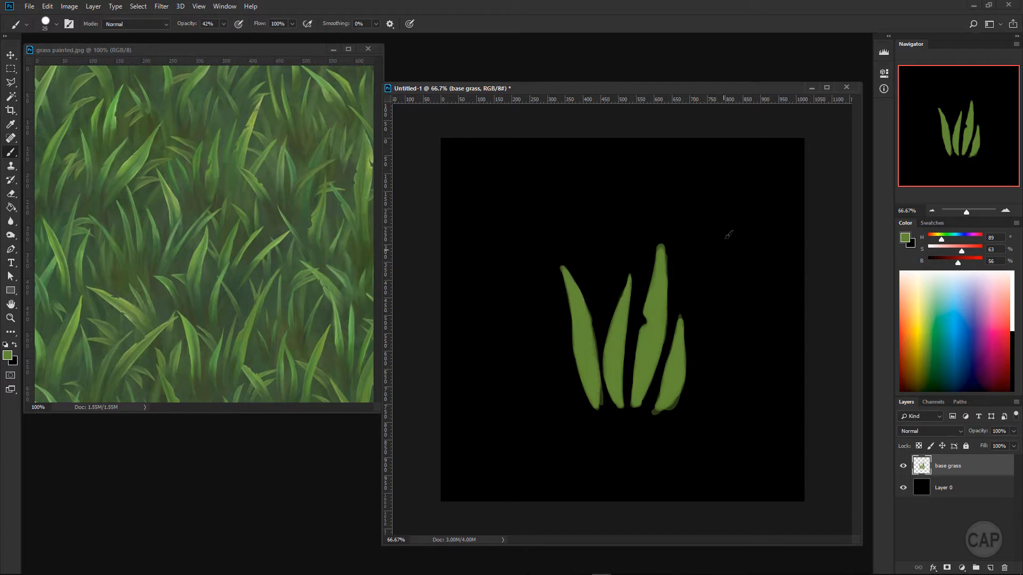
# Paint a small and a tall blade on the right of the clump, and a short and a left-leaning blade on its left
pyautogui.moveTo(696, 392)
pyautogui.mouseDown()
pyautogui.moveTo(697, 362)
pyautogui.moveTo(695, 407)
pyautogui.moveTo(696, 357)
pyautogui.moveTo(699, 394)
pyautogui.mouseUp()
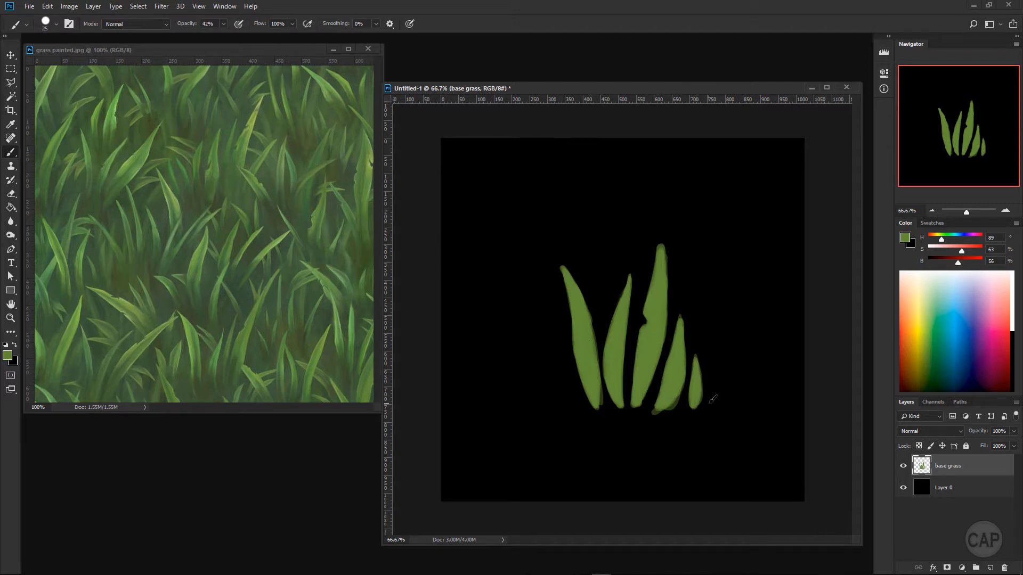
pyautogui.moveTo(712, 398)
pyautogui.mouseDown()
pyautogui.moveTo(711, 279)
pyautogui.moveTo(709, 404)
pyautogui.moveTo(711, 271)
pyautogui.moveTo(718, 370)
pyautogui.moveTo(710, 277)
pyautogui.moveTo(706, 324)
pyautogui.moveTo(723, 367)
pyautogui.moveTo(711, 403)
pyautogui.moveTo(712, 278)
pyautogui.mouseUp()
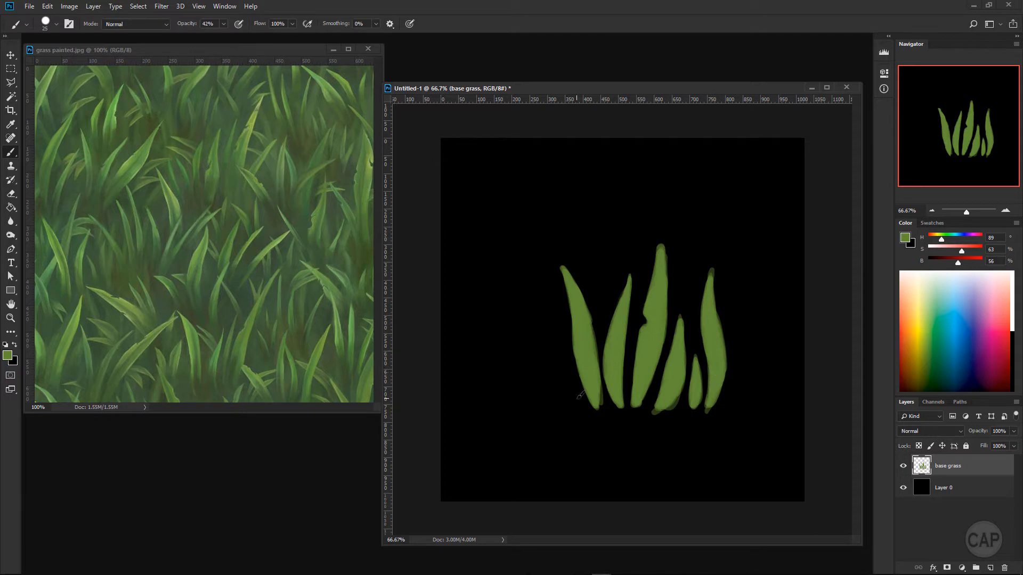
pyautogui.moveTo(575, 398)
pyautogui.mouseDown()
pyautogui.moveTo(564, 360)
pyautogui.moveTo(569, 405)
pyautogui.moveTo(566, 367)
pyautogui.moveTo(562, 391)
pyautogui.moveTo(559, 334)
pyautogui.moveTo(559, 399)
pyautogui.mouseUp()
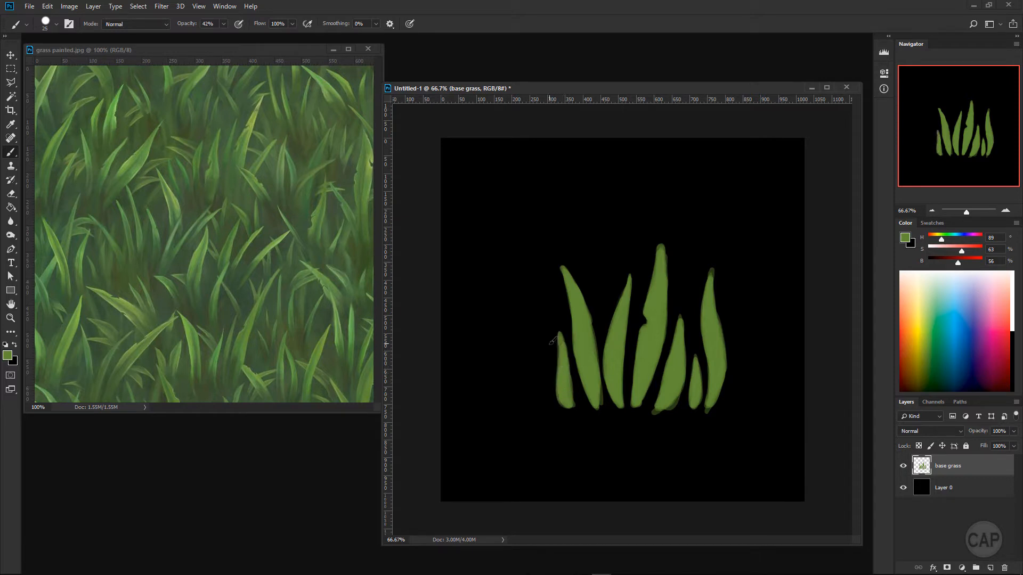
pyautogui.moveTo(544, 357)
pyautogui.mouseDown()
pyautogui.moveTo(520, 319)
pyautogui.moveTo(543, 395)
pyautogui.moveTo(509, 311)
pyautogui.moveTo(539, 379)
pyautogui.moveTo(526, 331)
pyautogui.mouseUp()
pyautogui.moveTo(545, 398); pyautogui.dragTo(544, 388)
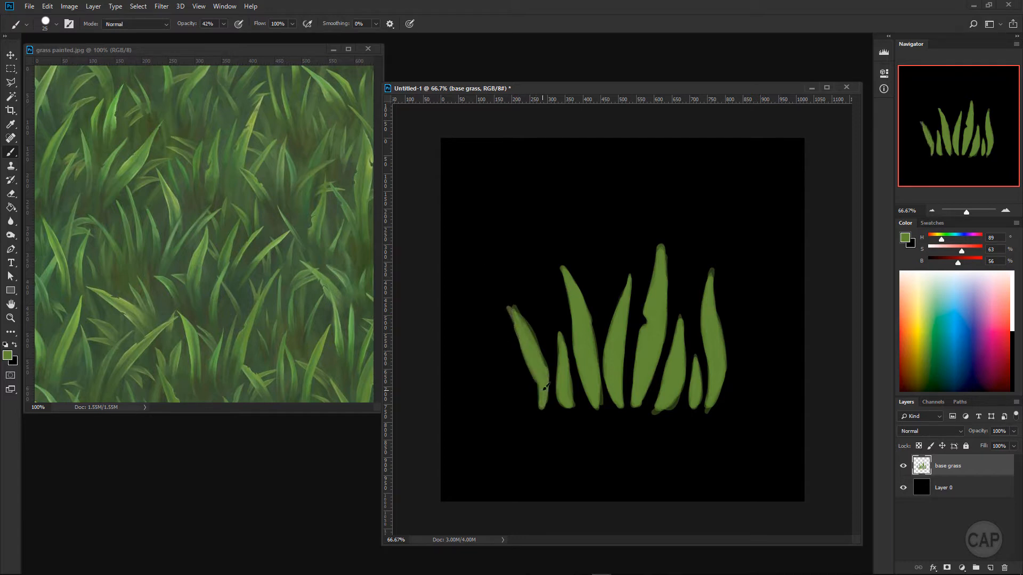
pyautogui.moveTo(507, 305)
pyautogui.mouseDown()
pyautogui.moveTo(530, 348)
pyautogui.moveTo(564, 348)
pyautogui.moveTo(563, 381)
pyautogui.mouseUp()
# Finish the ends of the clump with an outward-leaning blade at the far right and a short one at the far left
pyautogui.moveTo(718, 322)
pyautogui.mouseDown()
pyautogui.moveTo(719, 392)
pyautogui.moveTo(750, 356)
pyautogui.mouseUp()
pyautogui.moveTo(724, 408)
pyautogui.mouseDown()
pyautogui.moveTo(741, 374)
pyautogui.moveTo(730, 402)
pyautogui.moveTo(747, 366)
pyautogui.mouseUp()
pyautogui.moveTo(727, 407); pyautogui.dragTo(750, 364)
pyautogui.moveTo(752, 358); pyautogui.dragTo(732, 398)
pyautogui.moveTo(528, 407)
pyautogui.mouseDown()
pyautogui.moveTo(509, 365)
pyautogui.moveTo(526, 406)
pyautogui.moveTo(510, 367)
pyautogui.moveTo(515, 375)
pyautogui.mouseUp()
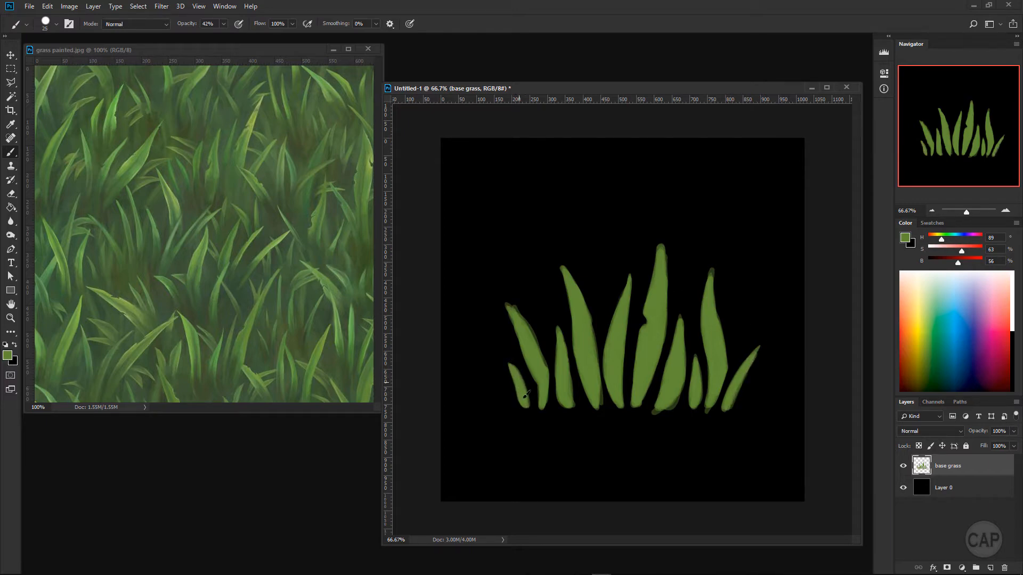
# Erase with a Hard Round tip reduced to 9 px to sharpen the far-right blade and cut notches into its edges
pyautogui.click(11, 193)
pyautogui.click(56, 24)
pyautogui.click(90, 179)
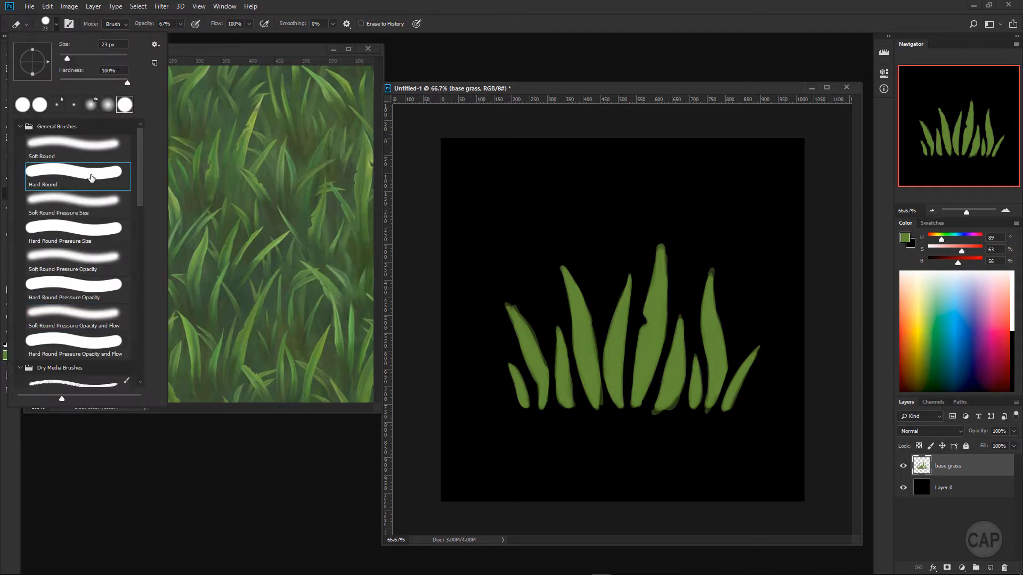
pyautogui.click(736, 408)
pyautogui.moveTo(731, 415); pyautogui.dragTo(763, 356)
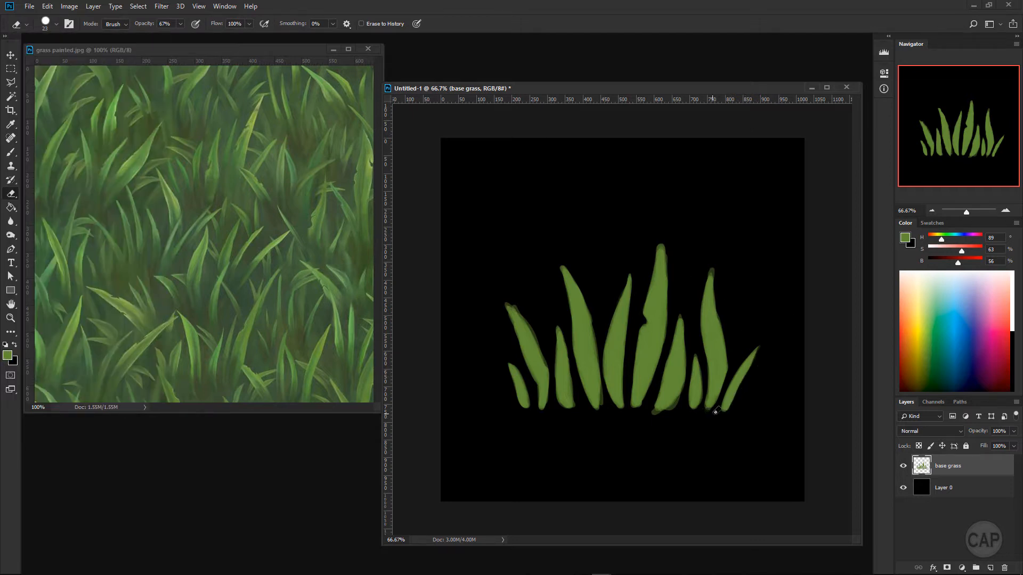
pyautogui.press('[')
pyautogui.press('[')
pyautogui.press('[')
pyautogui.press('[')
pyautogui.moveTo(724, 411); pyautogui.dragTo(743, 360)
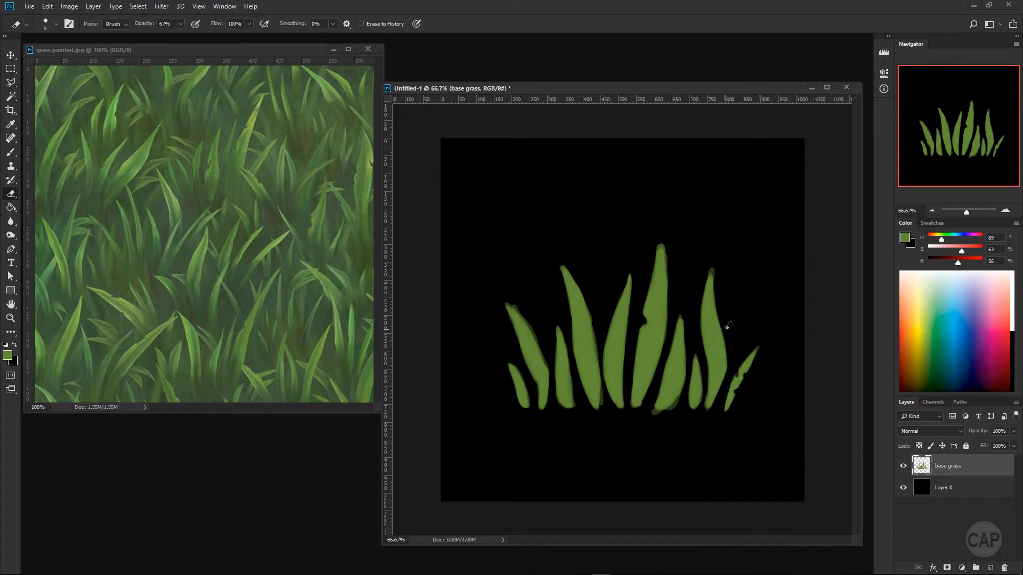
# Sharpen the tip of the tall right blade, trim the two smaller blades to its left, and cut notches into their edges
pyautogui.moveTo(714, 272)
pyautogui.mouseDown()
pyautogui.moveTo(718, 300)
pyautogui.moveTo(715, 265)
pyautogui.moveTo(702, 296)
pyautogui.mouseUp()
pyautogui.moveTo(696, 413)
pyautogui.mouseDown()
pyautogui.moveTo(704, 363)
pyautogui.moveTo(695, 353)
pyautogui.moveTo(701, 413)
pyautogui.mouseUp()
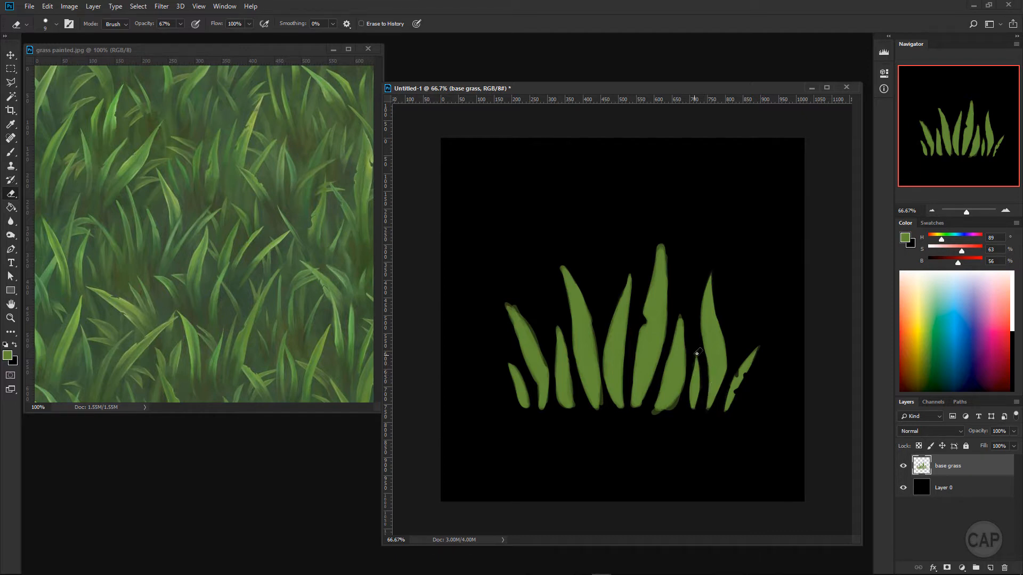
pyautogui.moveTo(655, 413)
pyautogui.mouseDown()
pyautogui.moveTo(685, 385)
pyautogui.moveTo(657, 410)
pyautogui.moveTo(675, 329)
pyautogui.moveTo(670, 356)
pyautogui.moveTo(685, 381)
pyautogui.mouseUp()
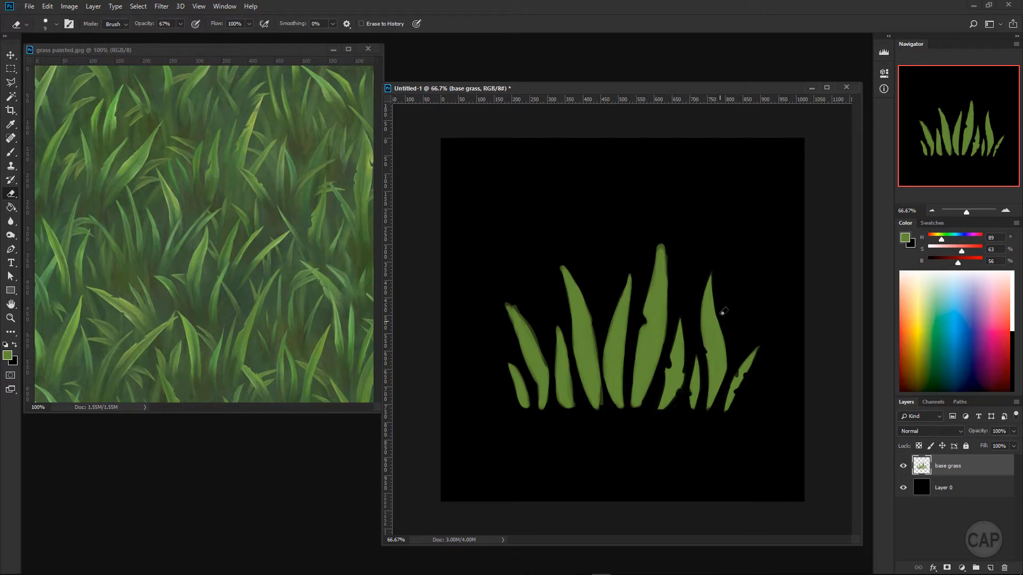
pyautogui.moveTo(720, 325); pyautogui.dragTo(720, 329)
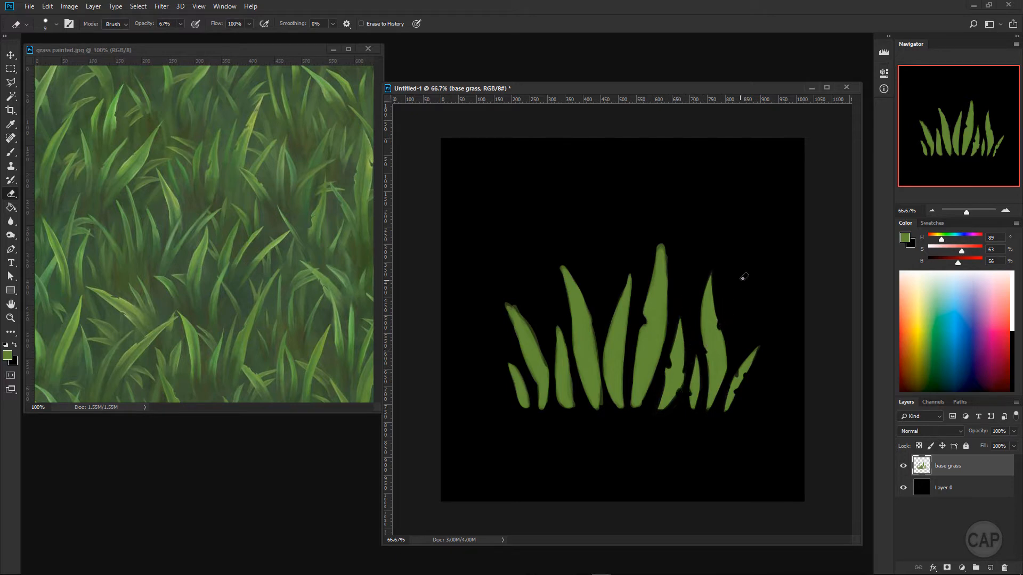
# Trim and notch the edges of the tallest centre blade and the tall left-leaning blade with the eraser
pyautogui.moveTo(642, 407); pyautogui.dragTo(661, 361)
pyautogui.moveTo(643, 401)
pyautogui.mouseDown()
pyautogui.moveTo(672, 327)
pyautogui.moveTo(656, 374)
pyautogui.moveTo(671, 305)
pyautogui.moveTo(645, 320)
pyautogui.moveTo(648, 296)
pyautogui.moveTo(644, 310)
pyautogui.moveTo(657, 237)
pyautogui.moveTo(654, 264)
pyautogui.moveTo(654, 237)
pyautogui.moveTo(671, 271)
pyautogui.moveTo(660, 233)
pyautogui.moveTo(674, 285)
pyautogui.moveTo(672, 259)
pyautogui.moveTo(633, 391)
pyautogui.mouseUp()
pyautogui.click(653, 372)
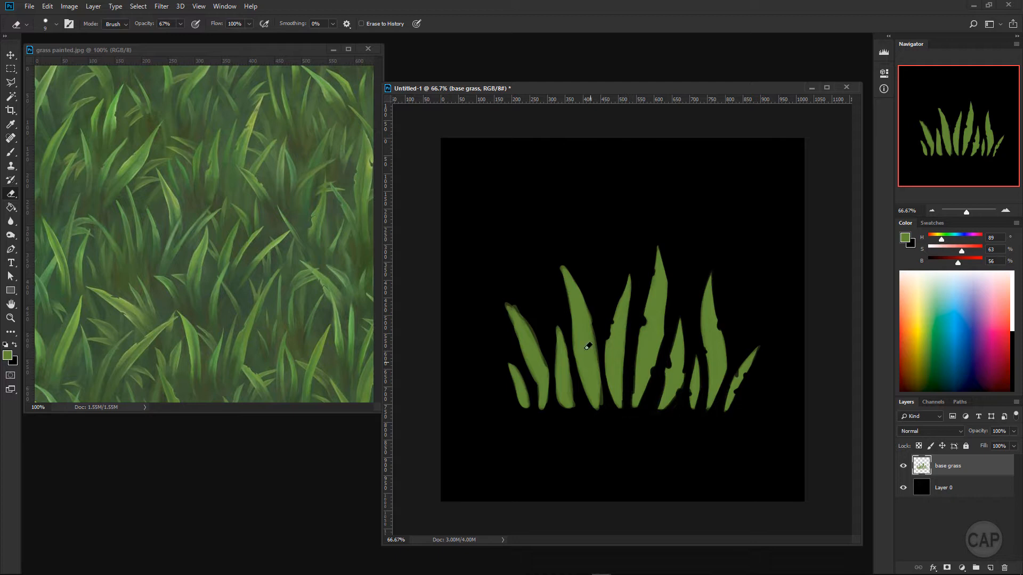
pyautogui.moveTo(583, 377)
pyautogui.mouseDown()
pyautogui.moveTo(594, 409)
pyautogui.moveTo(573, 334)
pyautogui.mouseUp()
pyautogui.click(668, 366)
pyautogui.moveTo(604, 391)
pyautogui.mouseDown()
pyautogui.moveTo(602, 403)
pyautogui.moveTo(594, 341)
pyautogui.mouseUp()
pyautogui.click(595, 352)
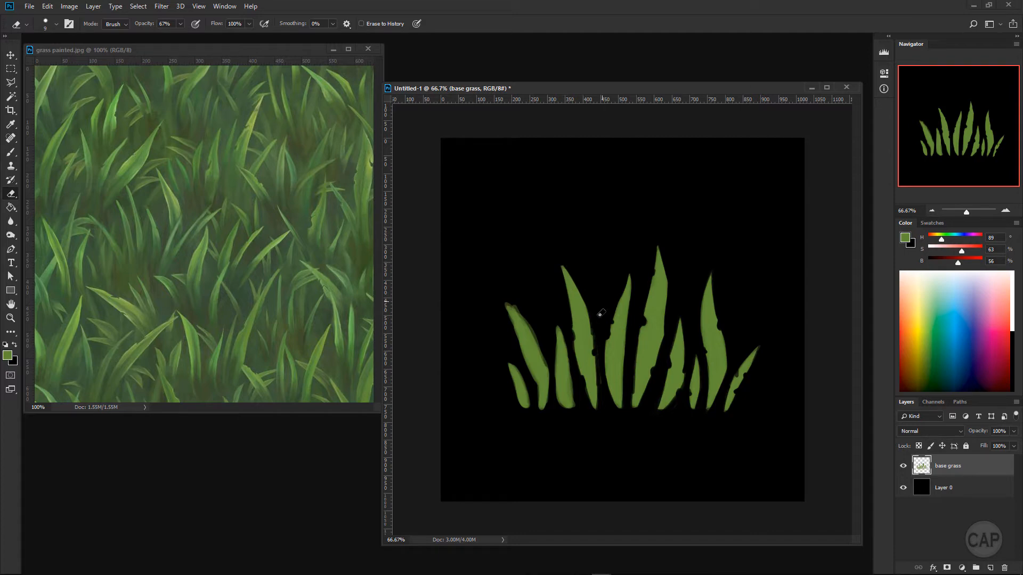
# Erase the soft edges of the three leftmost blades, thinning them and cutting small notches
pyautogui.moveTo(575, 407); pyautogui.dragTo(555, 330)
pyautogui.moveTo(555, 379)
pyautogui.mouseDown()
pyautogui.moveTo(573, 418)
pyautogui.moveTo(559, 307)
pyautogui.moveTo(573, 388)
pyautogui.moveTo(556, 345)
pyautogui.moveTo(548, 403)
pyautogui.moveTo(542, 312)
pyautogui.moveTo(550, 372)
pyautogui.moveTo(507, 298)
pyautogui.moveTo(538, 329)
pyautogui.moveTo(497, 293)
pyautogui.moveTo(519, 303)
pyautogui.moveTo(516, 334)
pyautogui.mouseUp()
pyautogui.click(570, 387)
pyautogui.click(557, 353)
pyautogui.moveTo(504, 307); pyautogui.dragTo(540, 408)
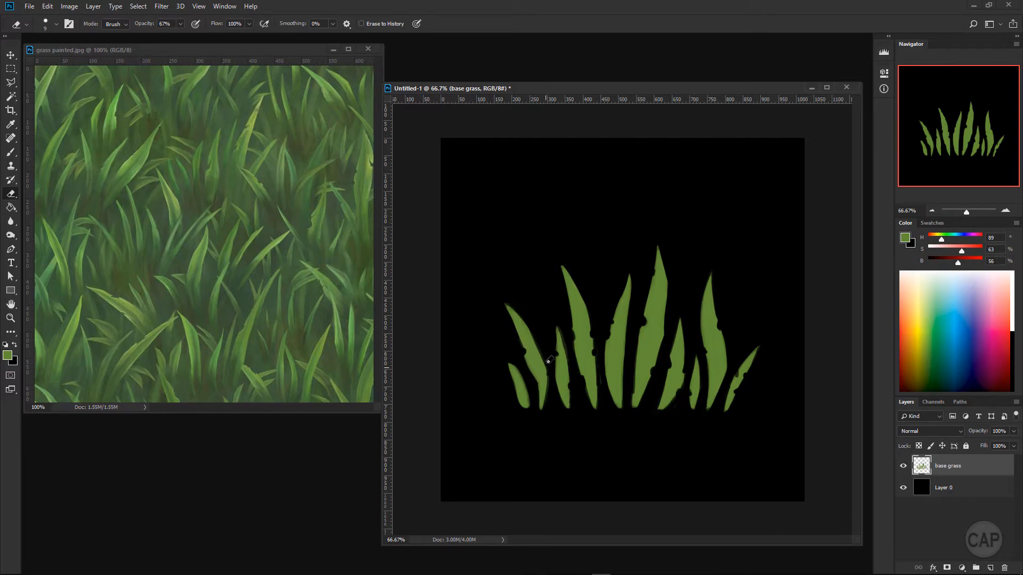
pyautogui.moveTo(524, 373)
pyautogui.mouseDown()
pyautogui.moveTo(531, 403)
pyautogui.moveTo(521, 399)
pyautogui.mouseUp()
# Duplicate the base grass layer as alpha, place it beneath base grass, select it and hide base grass
pyautogui.rightClick(979, 469)
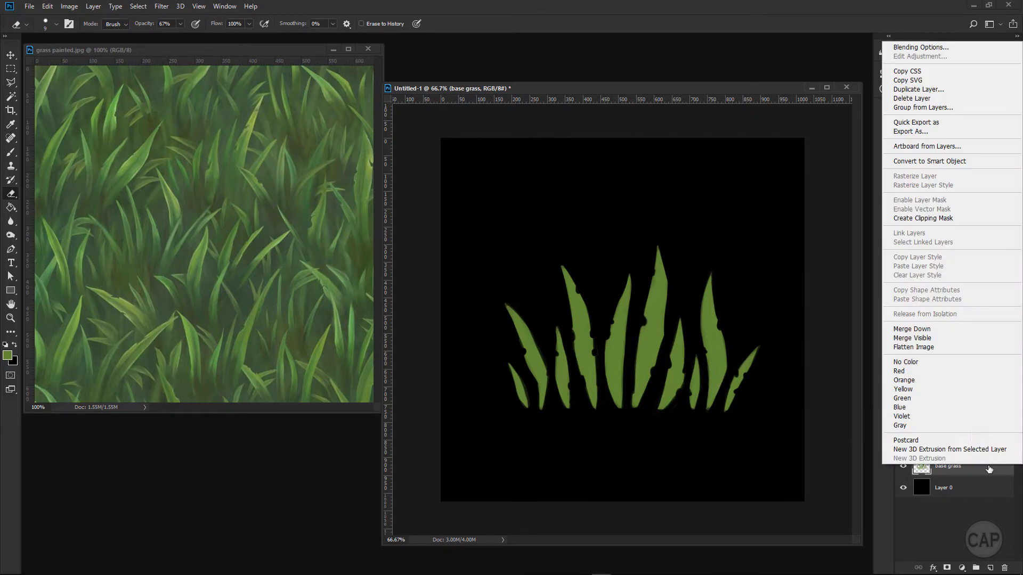
pyautogui.click(940, 90)
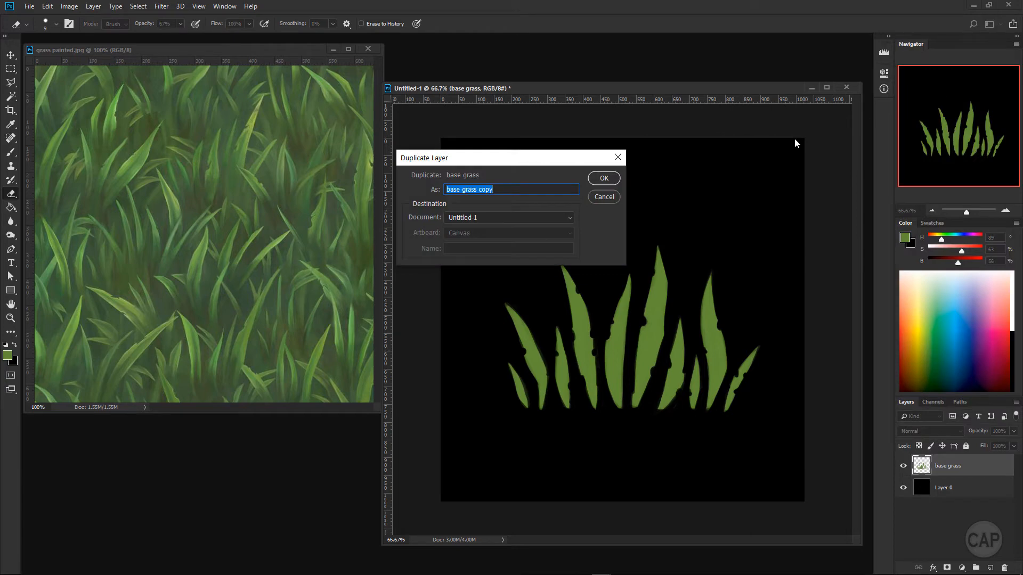
pyautogui.write('alpha')
pyautogui.press('Return')
pyautogui.moveTo(963, 486); pyautogui.dragTo(964, 459)
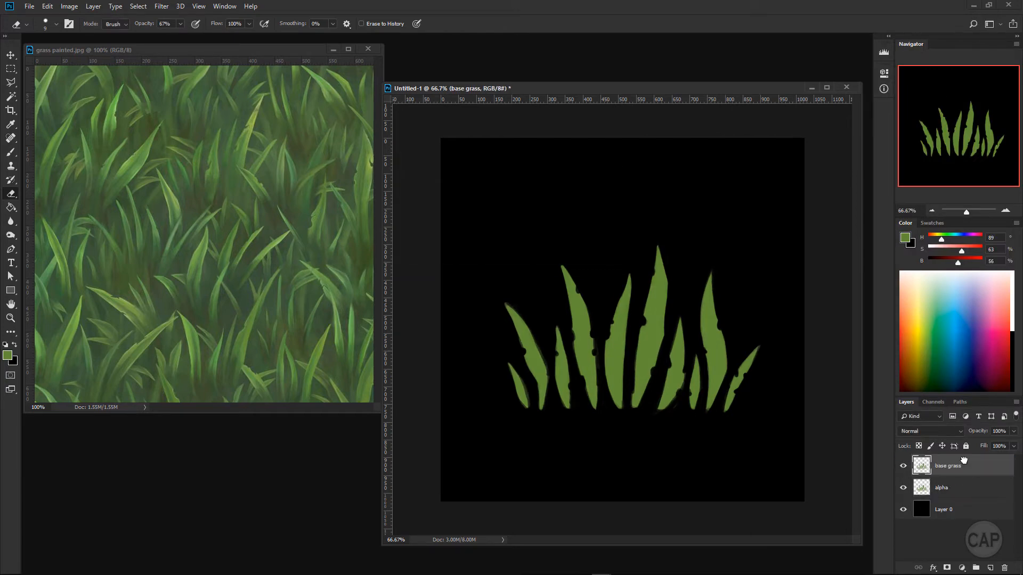
pyautogui.click(959, 488)
pyautogui.click(903, 465)
pyautogui.hotkey('ctrl', 'u')
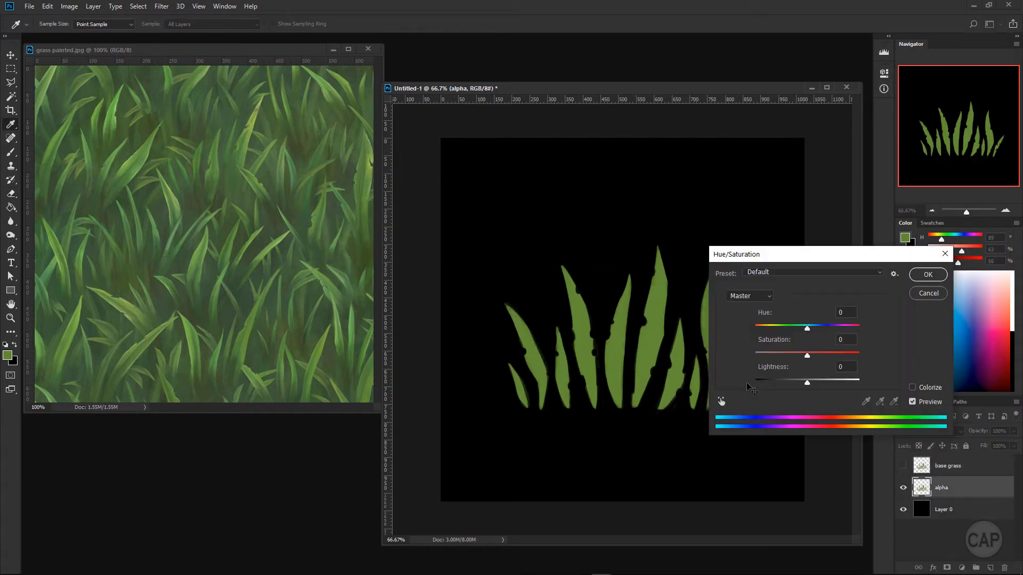
pyautogui.moveTo(841, 252); pyautogui.dragTo(879, 136)
pyautogui.click(981, 137)
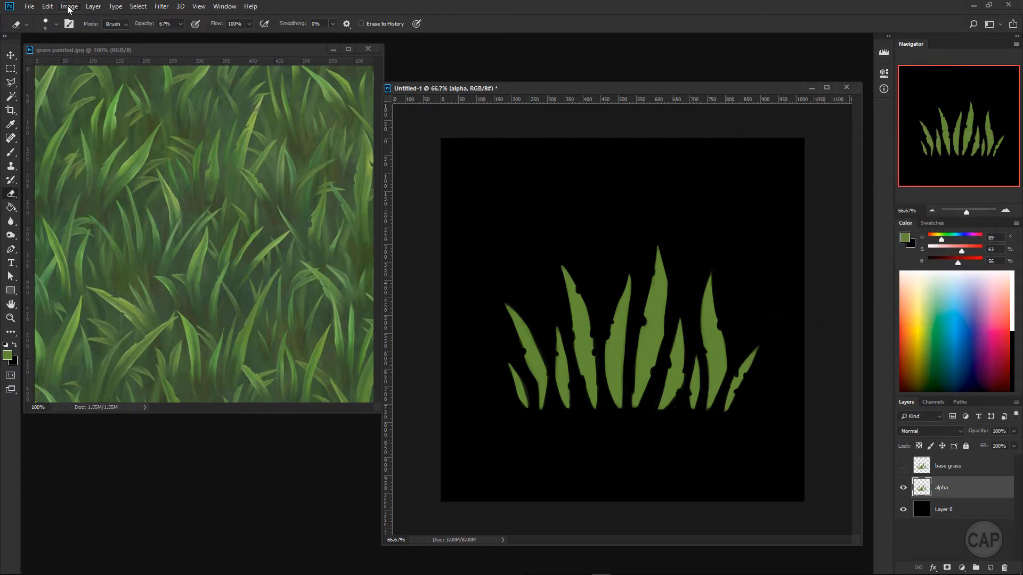
# Apply Hue/Saturation to the alpha layer with saturation -100 and lightness +79
pyautogui.click(69, 6)
pyautogui.moveTo(106, 35)
pyautogui.click(278, 94)
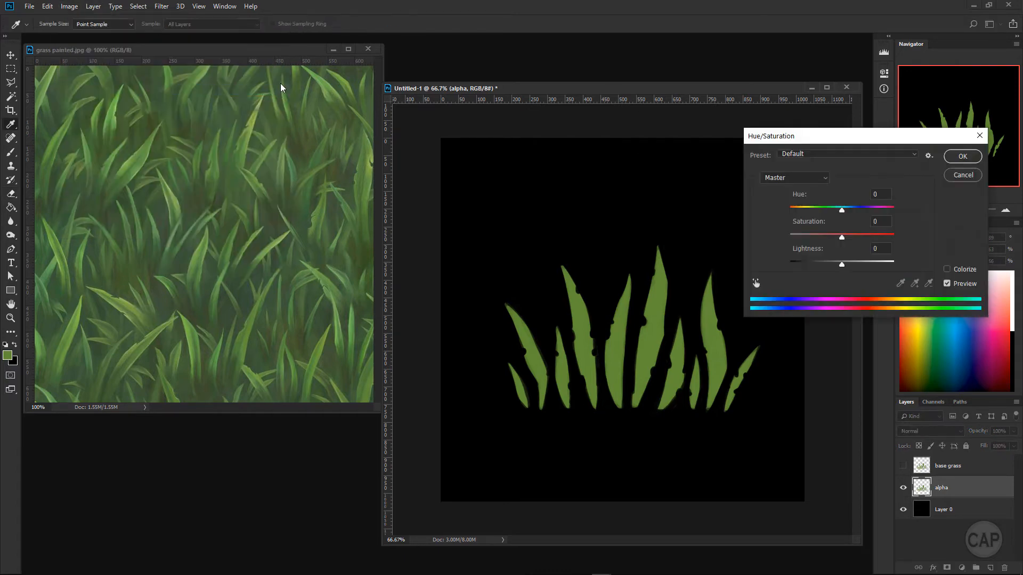
pyautogui.moveTo(841, 237); pyautogui.dragTo(788, 241)
pyautogui.moveTo(842, 263); pyautogui.dragTo(883, 269)
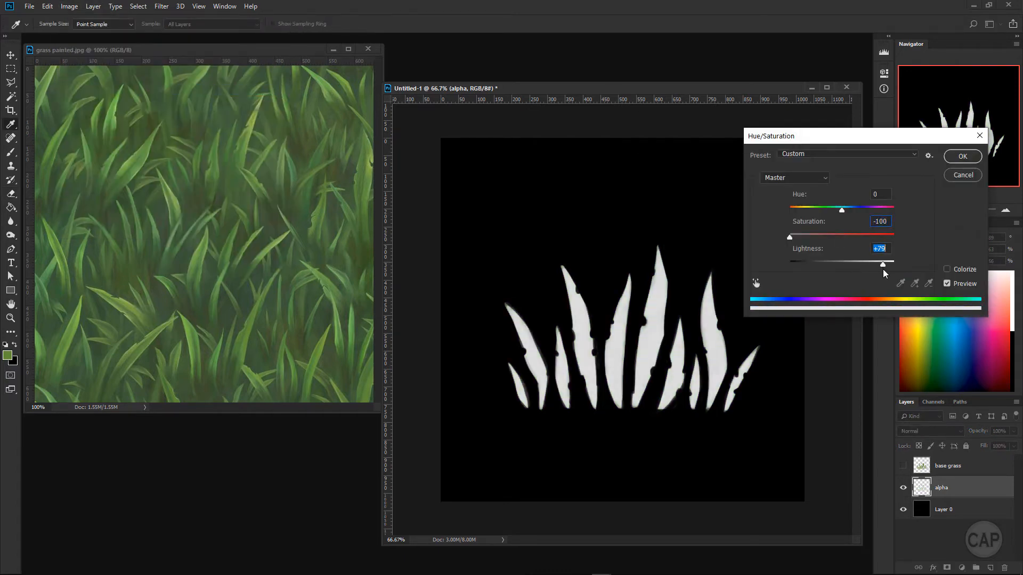
pyautogui.click(963, 158)
# Sample the desaturated blades with the Eyedropper to check how close their colour is to white
pyautogui.press('e')
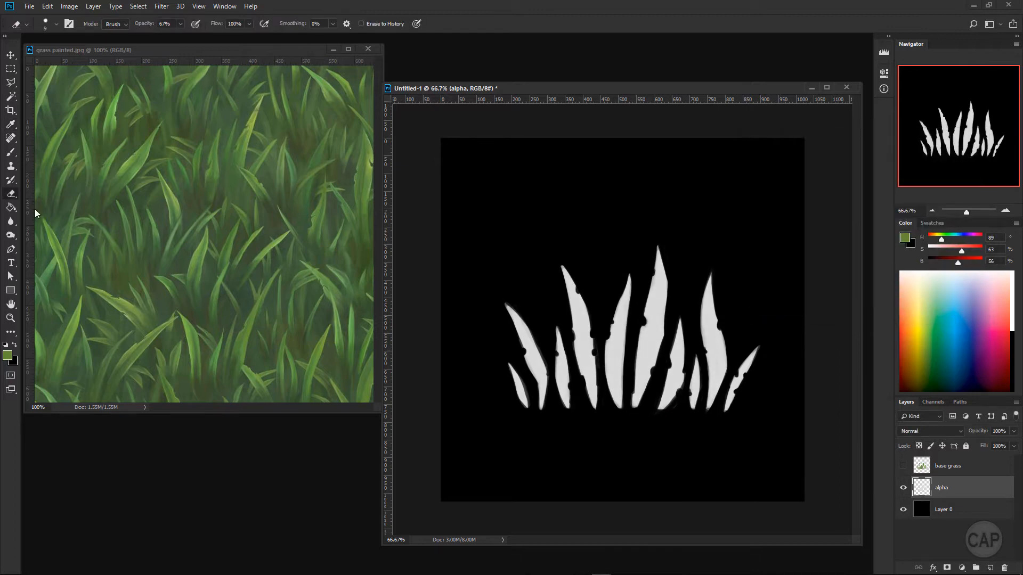
pyautogui.click(15, 123)
pyautogui.click(15, 344)
pyautogui.click(532, 200)
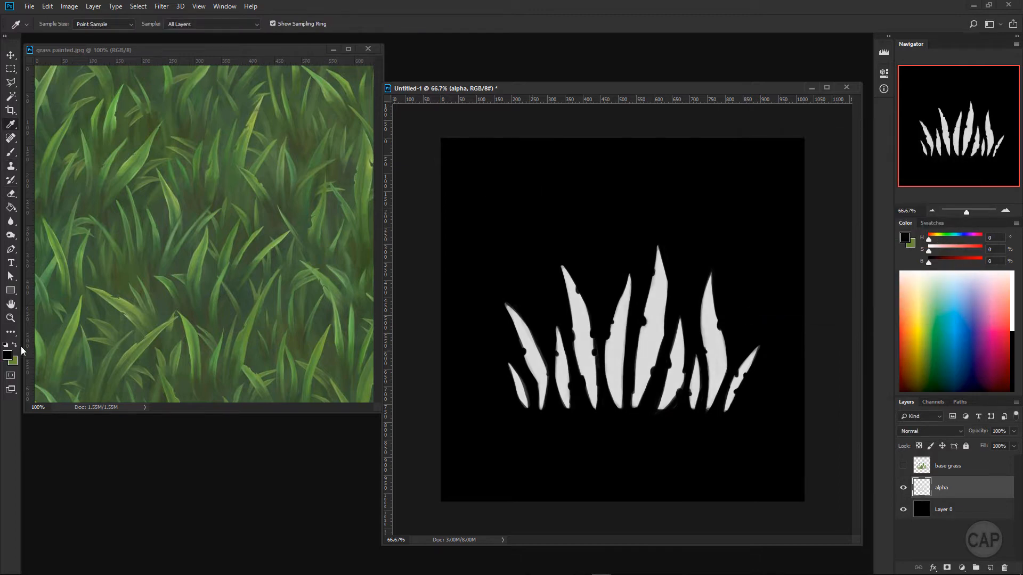
pyautogui.click(8, 354)
pyautogui.click(67, 166)
pyautogui.click(717, 337)
# Apply Brightness/Contrast to the alpha layer with brightness 150 and contrast 16, and sample a blade's colour
pyautogui.click(74, 7)
pyautogui.moveTo(155, 38)
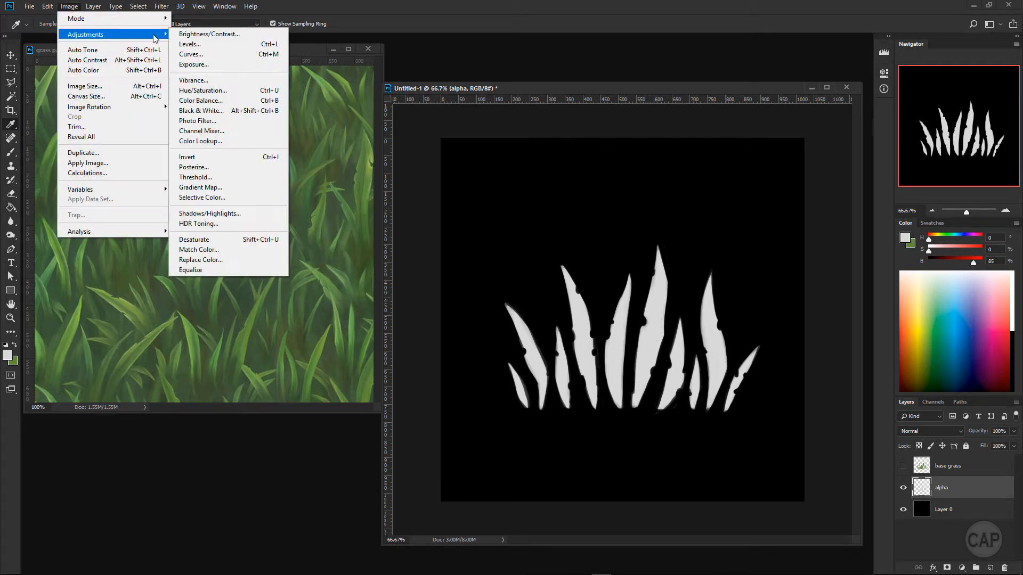
pyautogui.click(210, 34)
pyautogui.moveTo(191, 215); pyautogui.dragTo(274, 187)
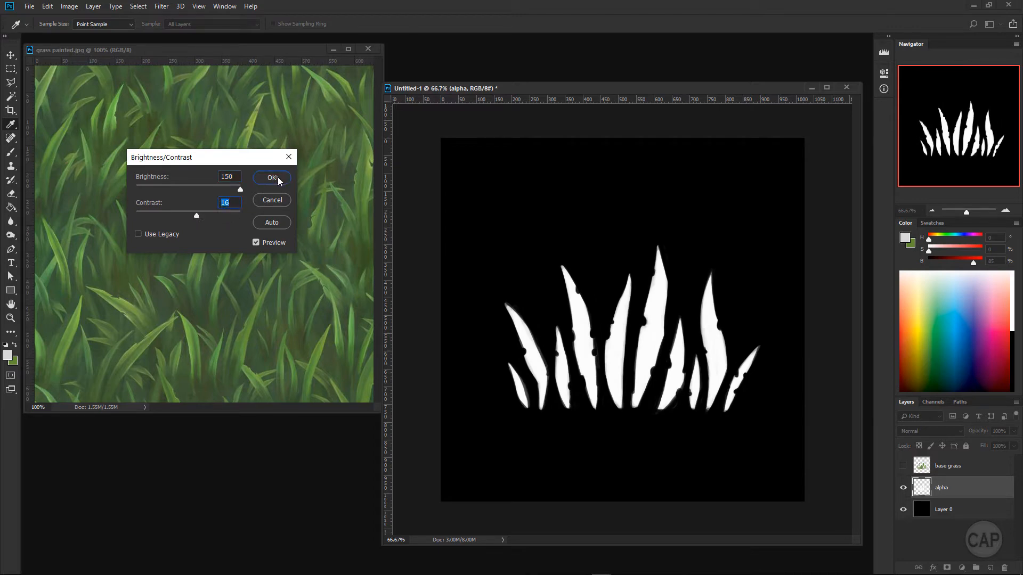
pyautogui.click(272, 177)
pyautogui.click(659, 311)
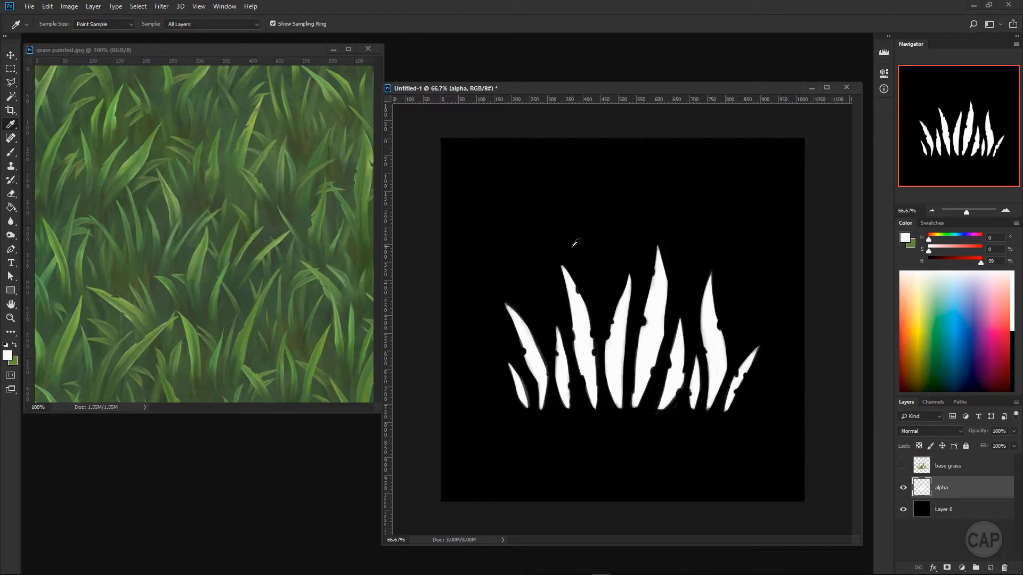
# Try another Brightness/Contrast adjustment on the alpha layer and sample the tallest blade again
pyautogui.click(65, 7)
pyautogui.moveTo(85, 33)
pyautogui.click(213, 33)
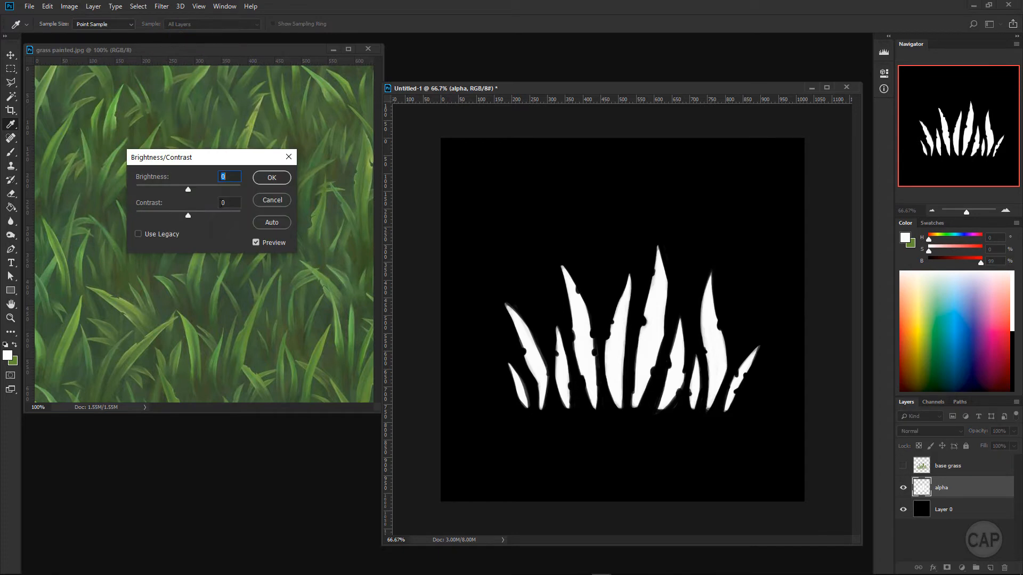
pyautogui.moveTo(188, 215)
pyautogui.mouseDown()
pyautogui.moveTo(199, 216)
pyautogui.moveTo(188, 215)
pyautogui.mouseUp()
pyautogui.click(271, 177)
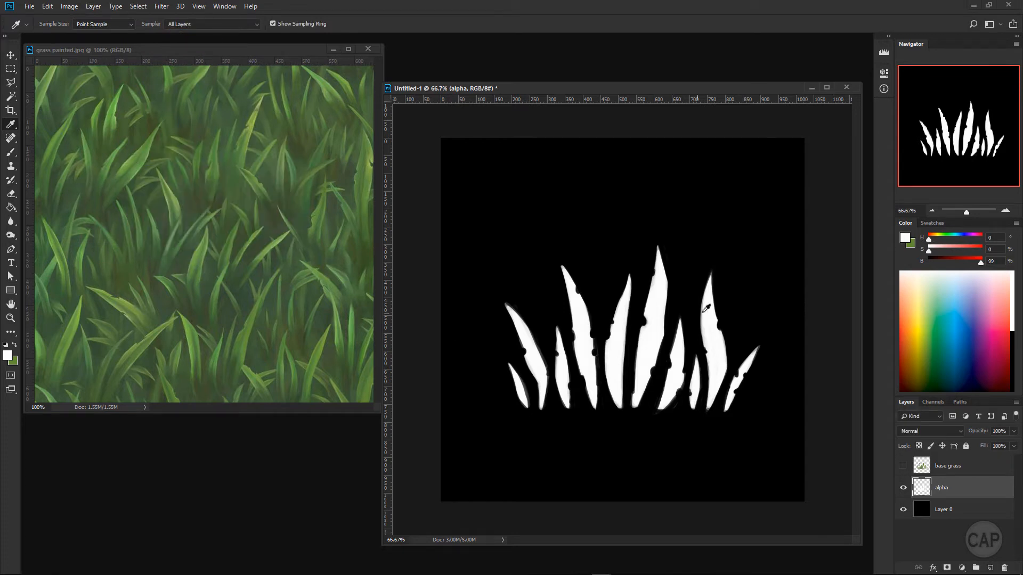
pyautogui.click(652, 344)
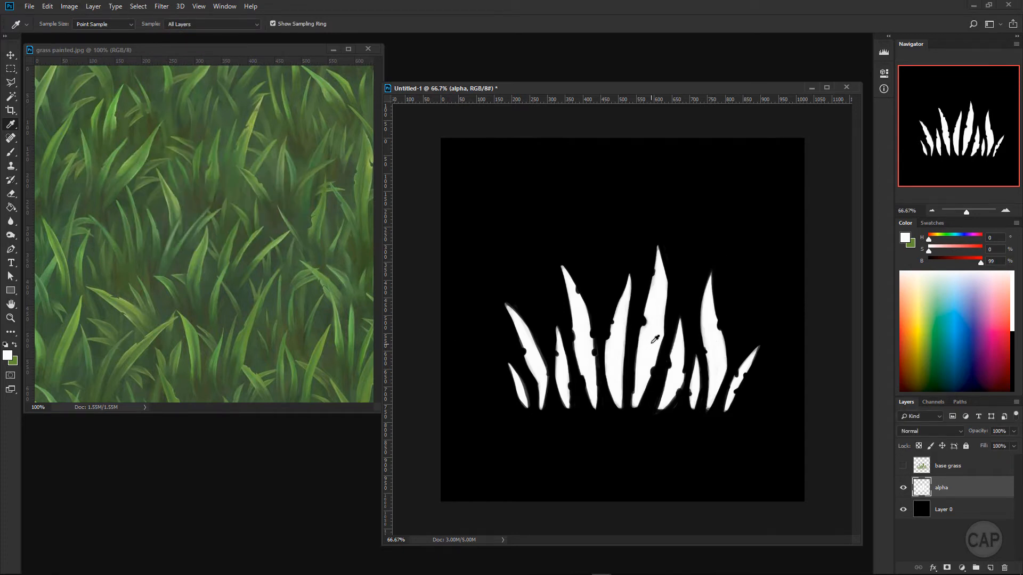
# Try selecting individual white blades and the empty area around them on the alpha layer with the Magic Wand
pyautogui.click(10, 96)
pyautogui.click(655, 318)
pyautogui.click(716, 356)
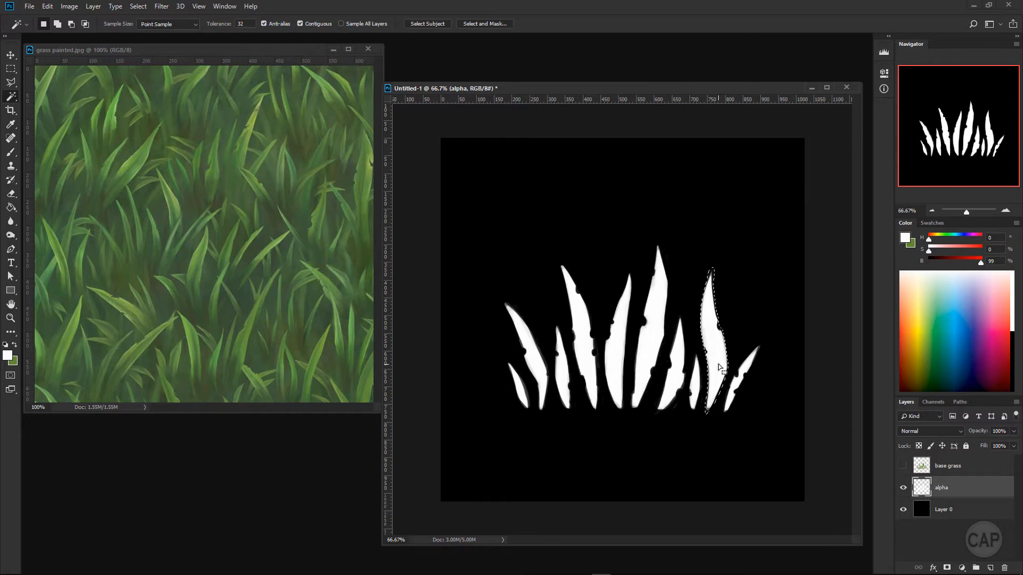
pyautogui.click(678, 388)
pyautogui.click(747, 360)
pyautogui.click(639, 450)
# Show the base grass layer again and toggle it to compare the green blades with the white alpha shapes
pyautogui.click(948, 465)
pyautogui.click(903, 466)
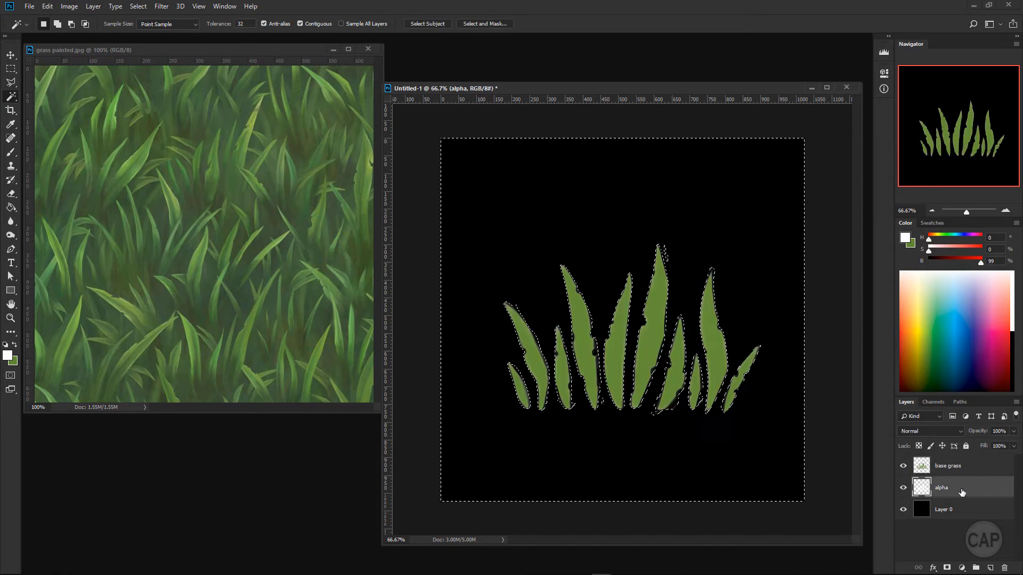
pyautogui.click(718, 350)
pyautogui.click(162, 6)
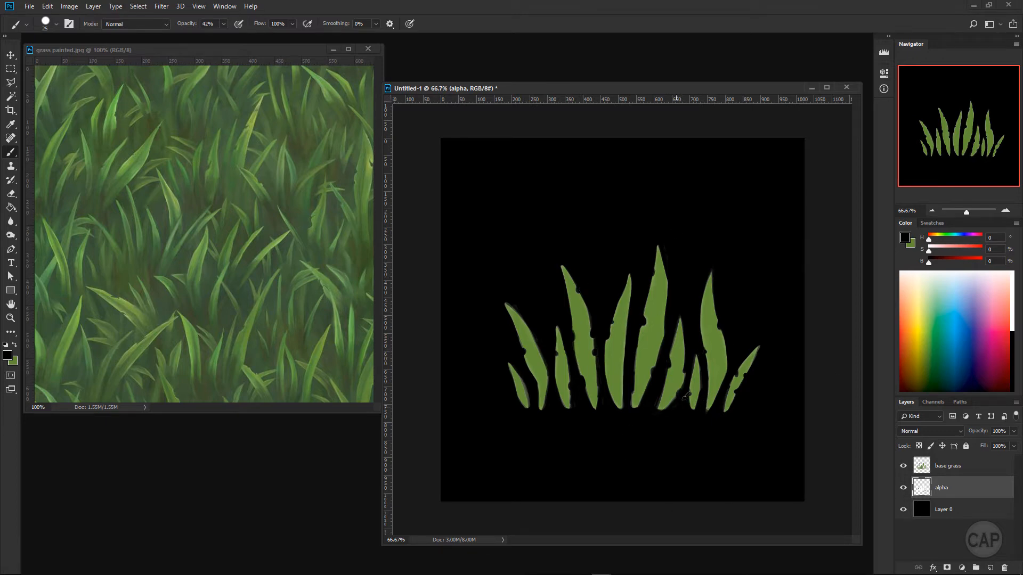
pyautogui.click(903, 466)
pyautogui.click(903, 467)
pyautogui.click(903, 466)
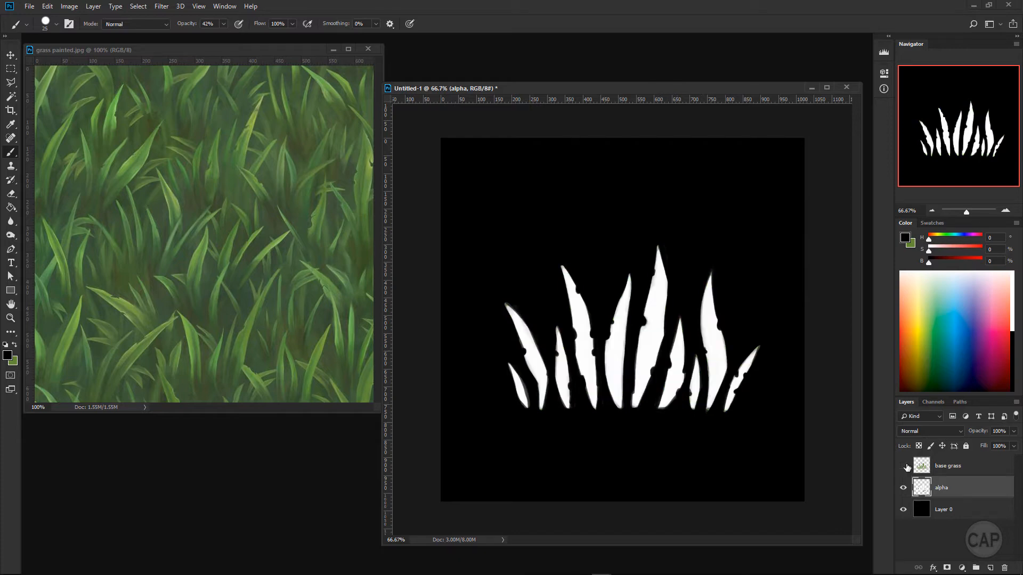
pyautogui.click(903, 466)
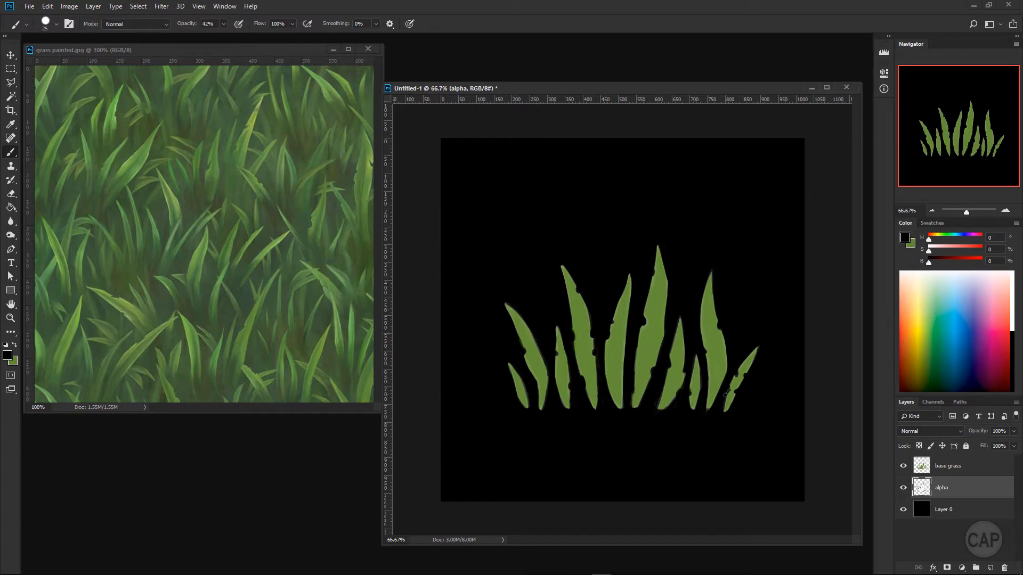
# Add a layer above base grass, sample a dark green from the reference, and shade the centre of the tallest blade and its left neighbour
pyautogui.click(990, 568)
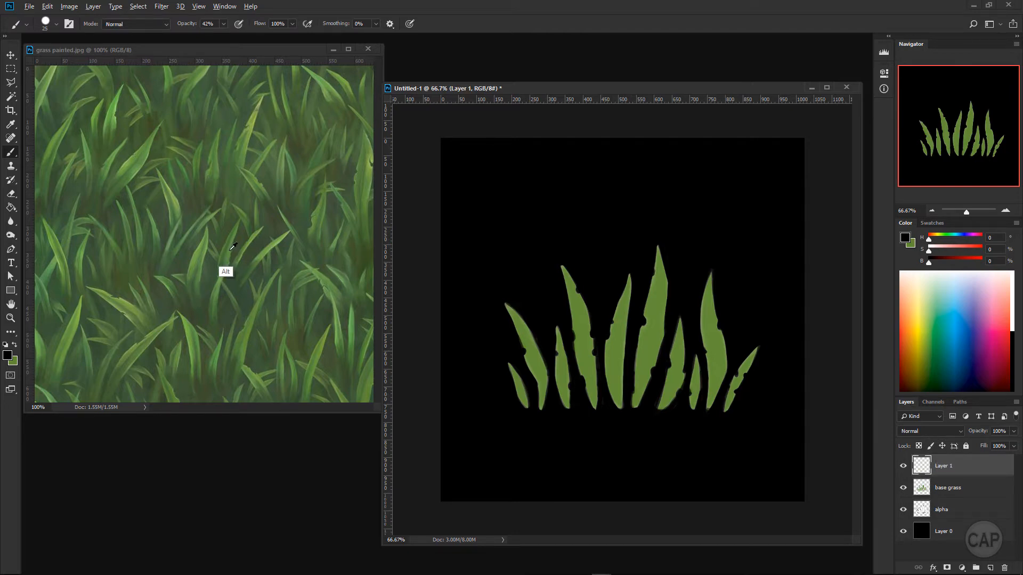
pyautogui.keyDown('alt'); pyautogui.click(203, 247); pyautogui.keyUp('alt')
pyautogui.keyDown('alt'); pyautogui.click(141, 162); pyautogui.keyUp('alt')
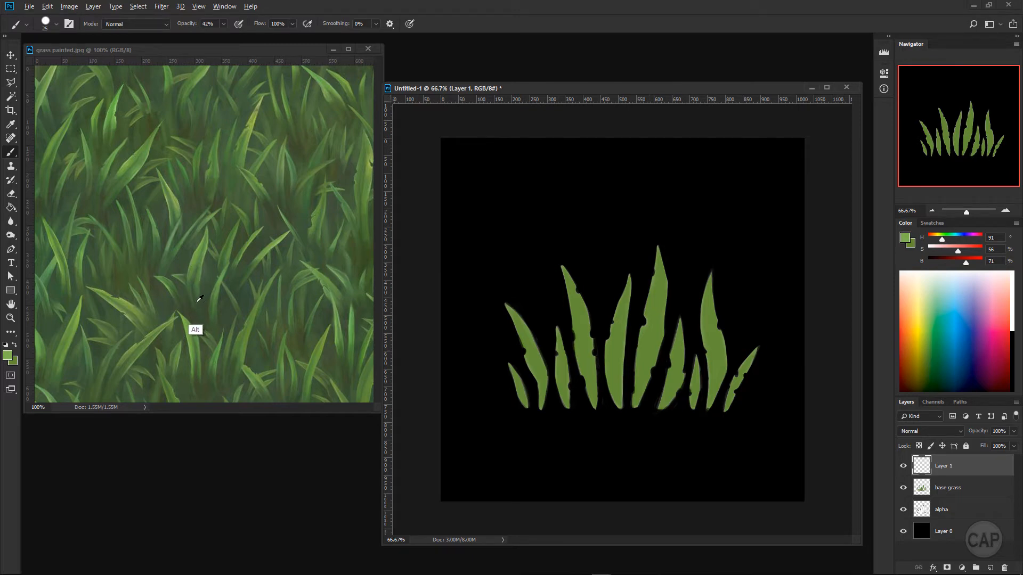
pyautogui.keyDown('alt'); pyautogui.click(196, 333); pyautogui.keyUp('alt')
pyautogui.moveTo(643, 397); pyautogui.dragTo(664, 264)
pyautogui.moveTo(622, 402); pyautogui.dragTo(613, 340)
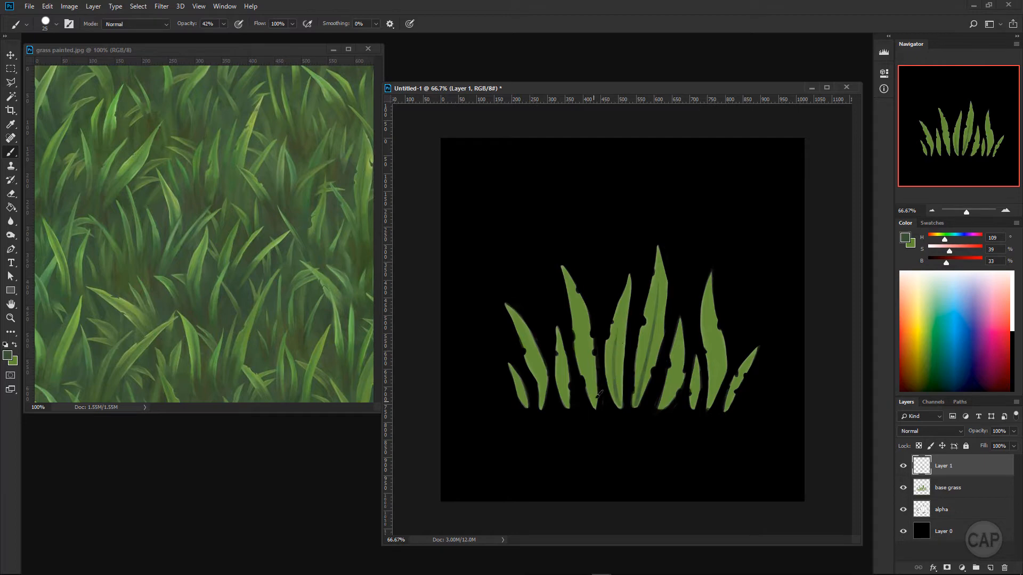
# Paint dark green centre lines and base shading along the tall left-leaning blade and the shorter blades to its left
pyautogui.moveTo(598, 395); pyautogui.dragTo(588, 337)
pyautogui.moveTo(593, 373); pyautogui.dragTo(584, 320)
pyautogui.moveTo(564, 401); pyautogui.dragTo(567, 350)
pyautogui.moveTo(543, 407); pyautogui.dragTo(537, 347)
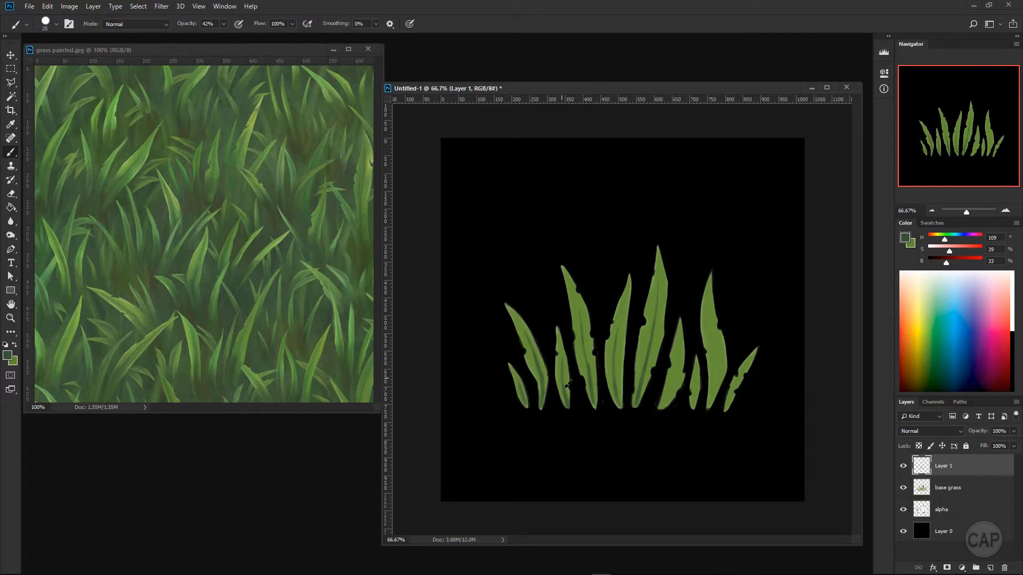
pyautogui.moveTo(565, 405); pyautogui.dragTo(562, 367)
pyautogui.moveTo(598, 403); pyautogui.dragTo(599, 390)
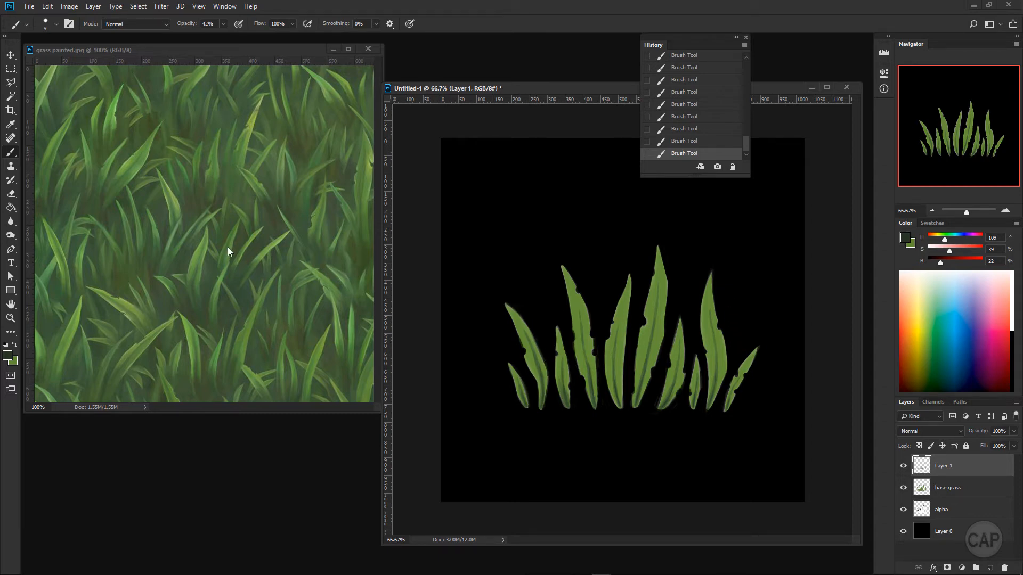
# Sample a medium green from the reference, set up a 15 px brush and add another new layer on top
pyautogui.press('alt')
pyautogui.keyDown('alt'); pyautogui.click(213, 175); pyautogui.keyUp('alt')
pyautogui.press(']')
pyautogui.click(57, 24)
pyautogui.doubleClick(114, 341)
pyautogui.click(990, 568)
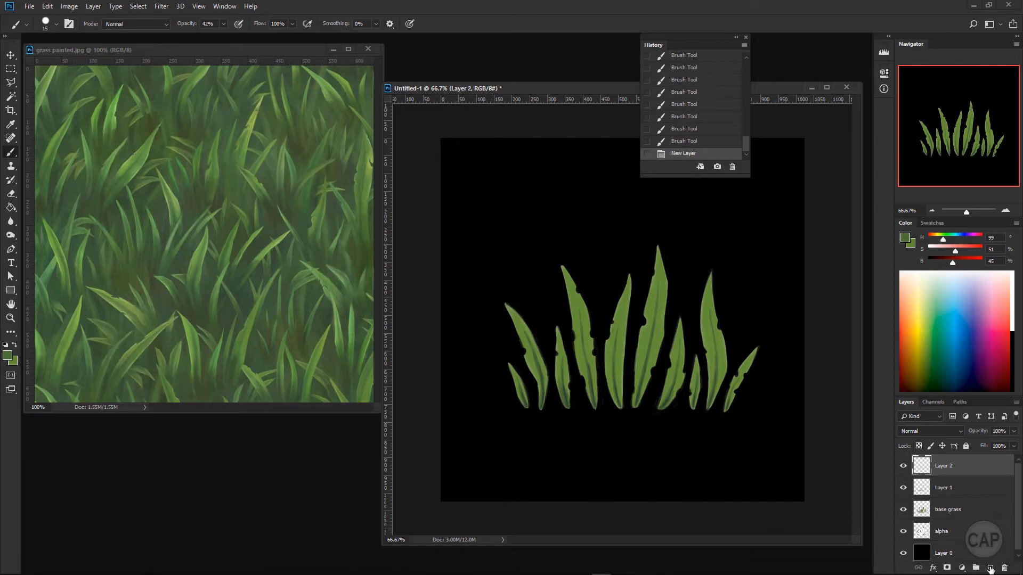
# Paint medium green strokes up the lower part of the second blade from the left, and move Layer 2 beneath Layer 1
pyautogui.moveTo(542, 395); pyautogui.dragTo(542, 377)
pyautogui.moveTo(544, 389); pyautogui.dragTo(540, 373)
pyautogui.moveTo(544, 387); pyautogui.dragTo(541, 374)
pyautogui.moveTo(543, 387); pyautogui.dragTo(542, 367)
pyautogui.moveTo(544, 379); pyautogui.dragTo(542, 364)
pyautogui.moveTo(958, 470); pyautogui.dragTo(957, 497)
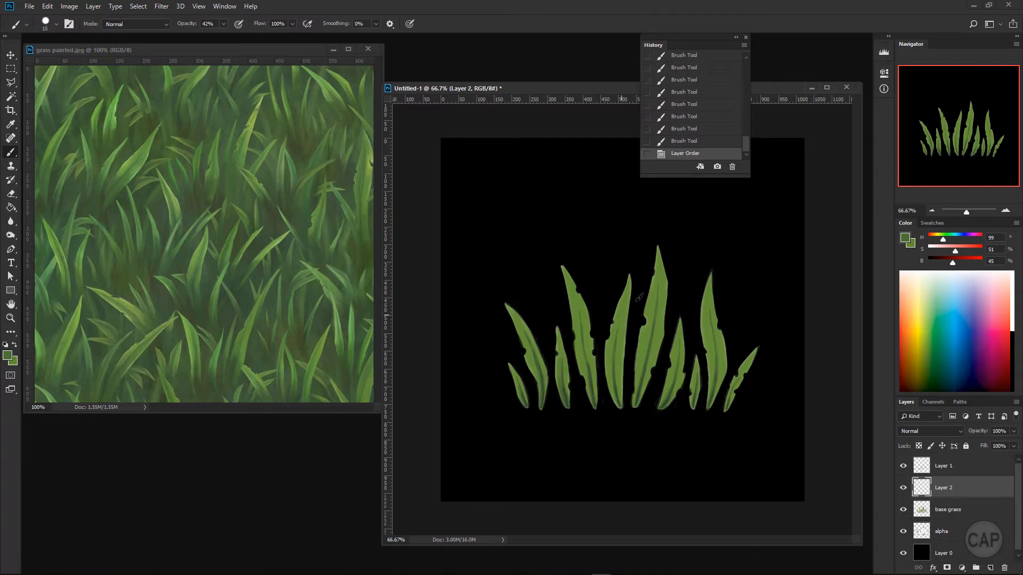
# Paint medium green up the middle blade on Layer 2, then sample a darker green from the reference with 71% saturation and 39% brightness
pyautogui.moveTo(620, 399); pyautogui.dragTo(621, 371)
pyautogui.moveTo(619, 395); pyautogui.dragTo(622, 363)
pyautogui.moveTo(619, 384); pyautogui.dragTo(628, 294)
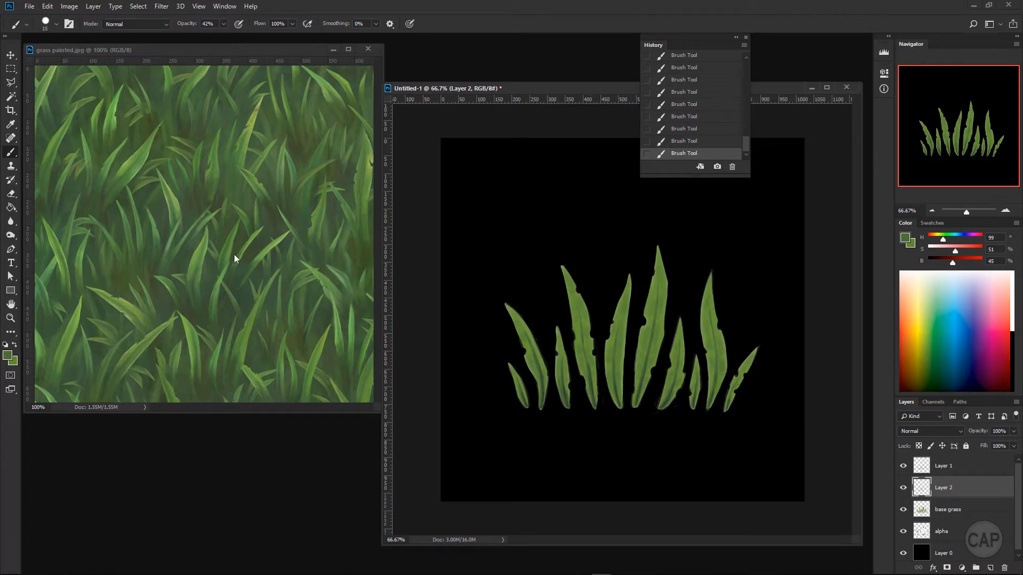
pyautogui.keyDown('alt'); pyautogui.click(221, 278); pyautogui.keyUp('alt')
pyautogui.moveTo(953, 262); pyautogui.dragTo(966, 251)
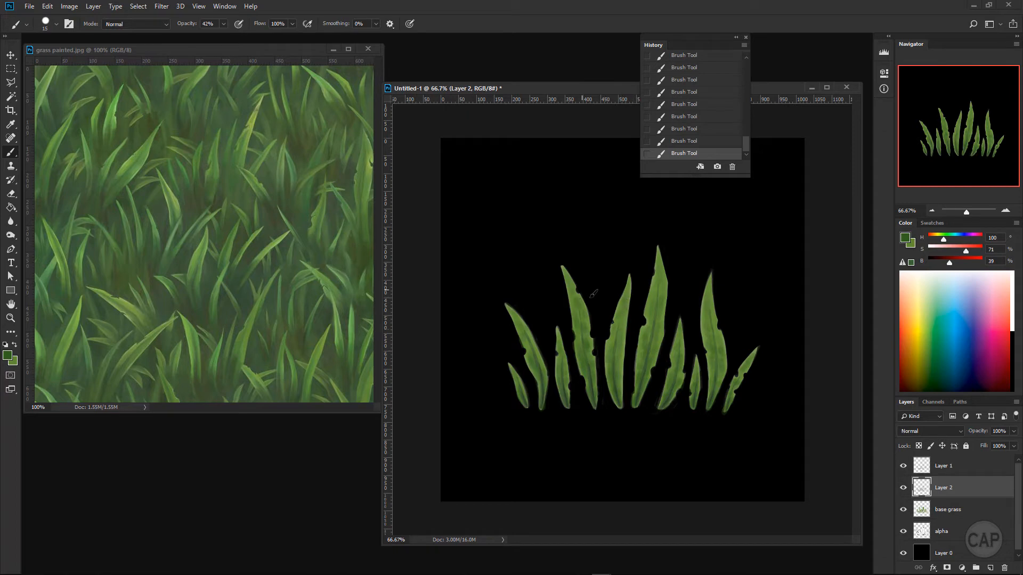
# Add a layer above Layer 2 and paint thin highlights on blade tips and edges with an 8 px brush in light greens sampled from the reference
pyautogui.keyDown('alt'); pyautogui.click(171, 215); pyautogui.keyUp('alt')
pyautogui.hotkey('ctrl', 'shift', 'alt', 'n')
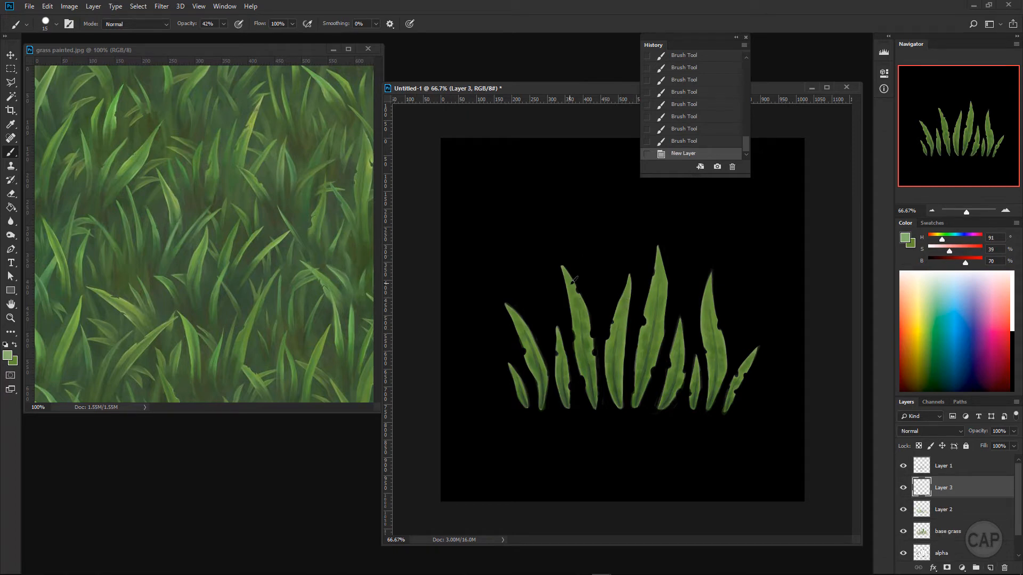
pyautogui.press('[')
pyautogui.press('[')
pyautogui.press('[')
pyautogui.moveTo(568, 268); pyautogui.dragTo(571, 274)
pyautogui.moveTo(583, 344)
pyautogui.mouseDown()
pyautogui.moveTo(586, 334)
pyautogui.moveTo(580, 349)
pyautogui.mouseUp()
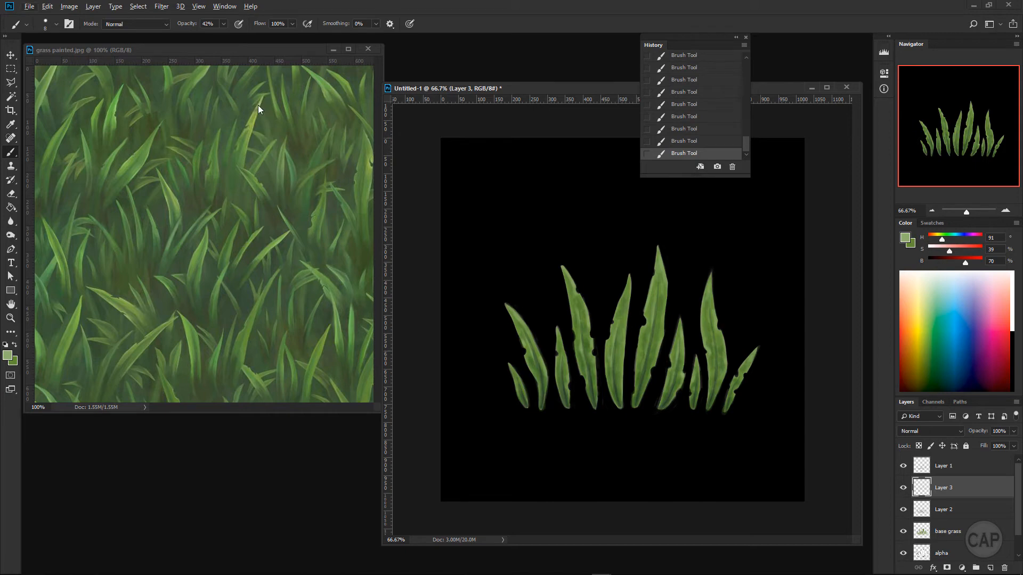
pyautogui.keyDown('alt'); pyautogui.click(258, 136); pyautogui.keyUp('alt')
pyautogui.keyDown('alt'); pyautogui.click(273, 101); pyautogui.keyUp('alt')
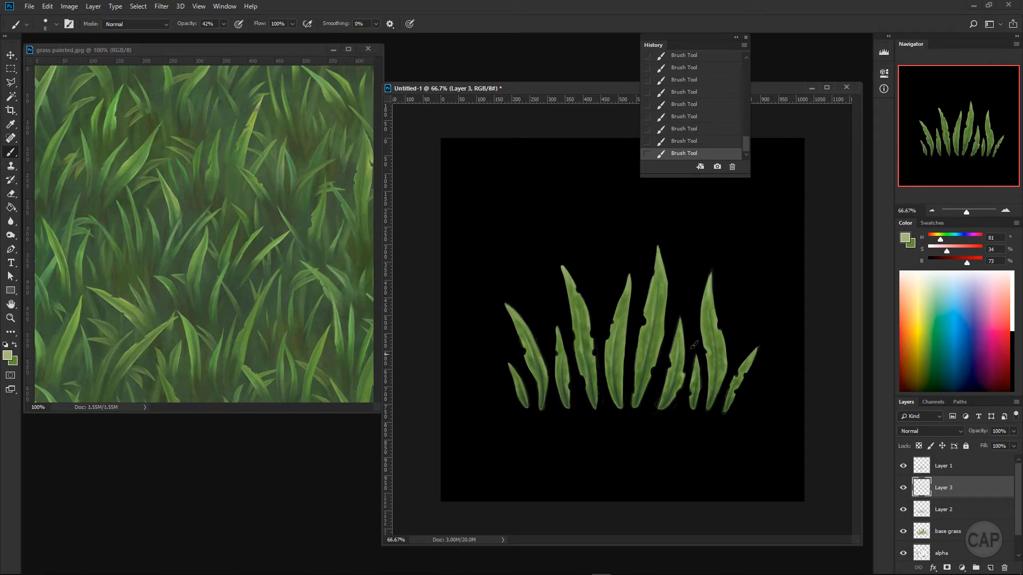
# Sample dark greens and deepen the shading at the blade bases on Layer 2, toggling Layer 2 and base grass to compare
pyautogui.keyDown('alt'); pyautogui.click(58, 379); pyautogui.keyUp('alt')
pyautogui.click(906, 513)
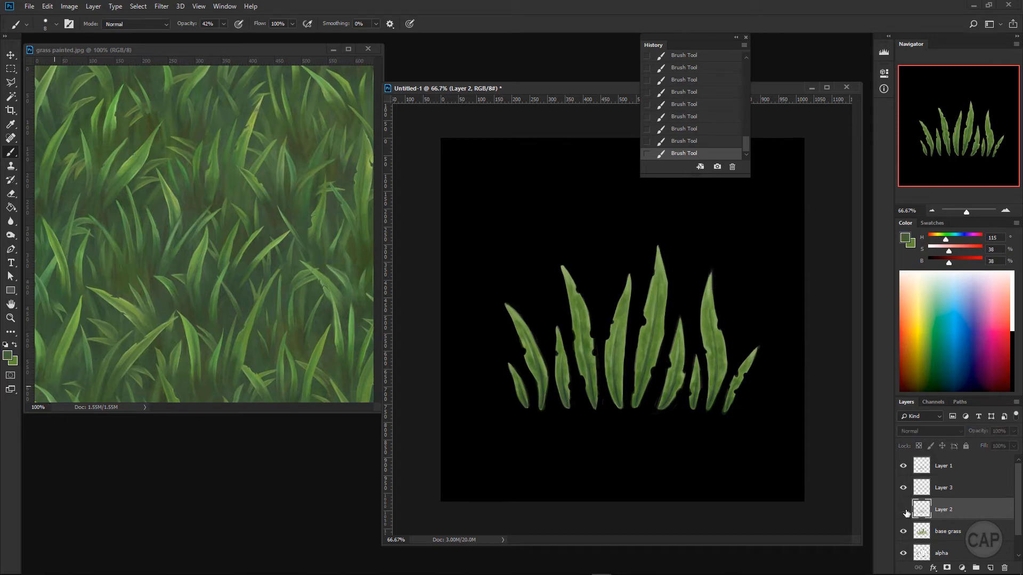
pyautogui.click(904, 510)
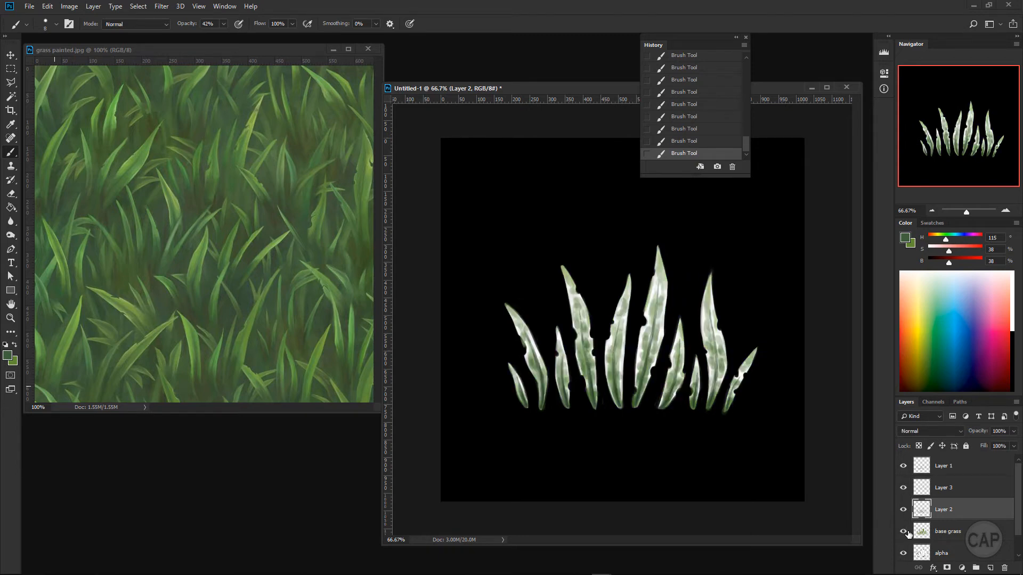
pyautogui.click(904, 531)
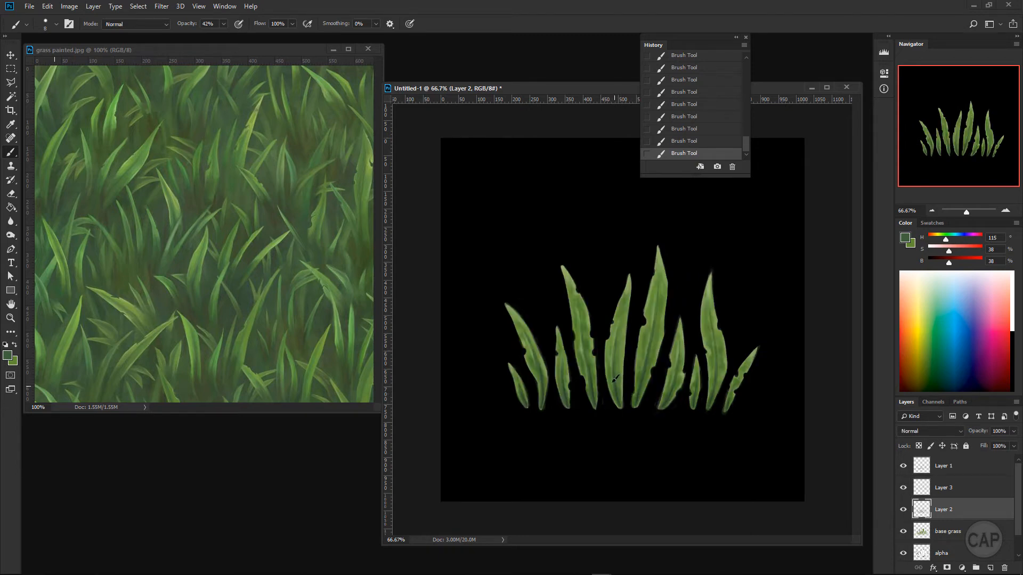
pyautogui.keyDown('alt'); pyautogui.click(617, 393); pyautogui.keyUp('alt')
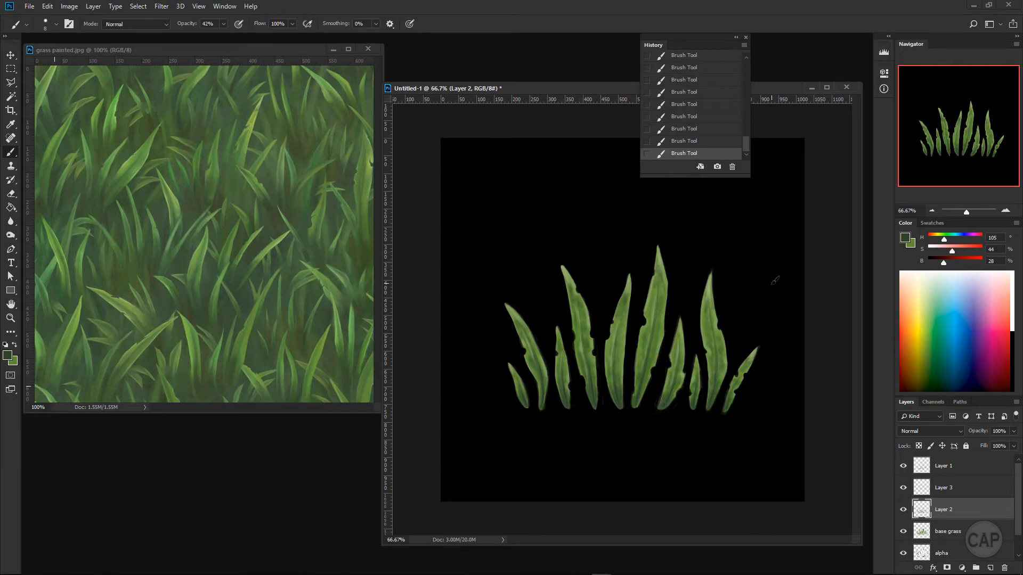
# Save the document as a Photoshop PSD file named grass_v01 in the Stylized Grass folder
pyautogui.click(29, 6)
pyautogui.click(48, 126)
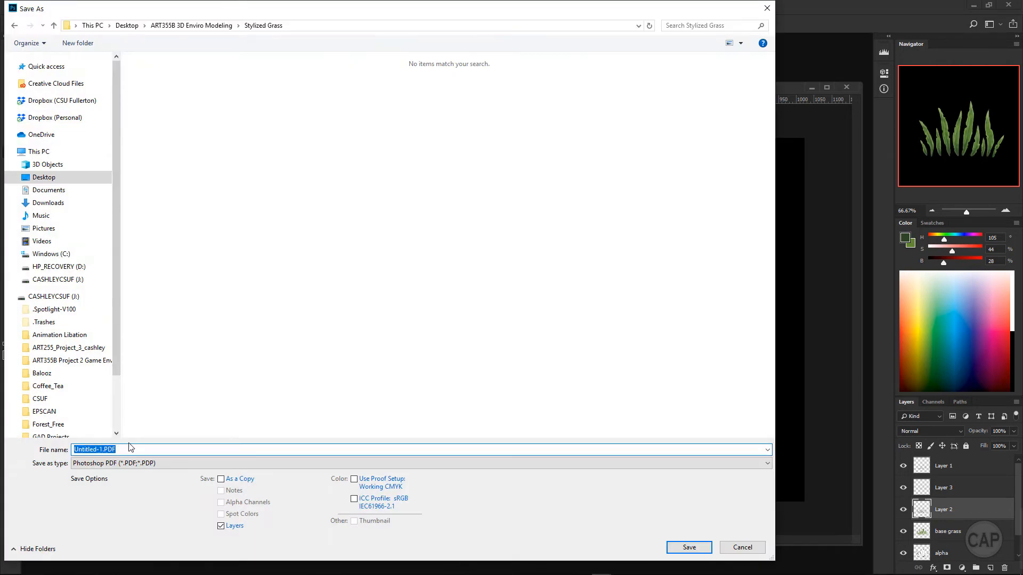
pyautogui.write('grass_v01')
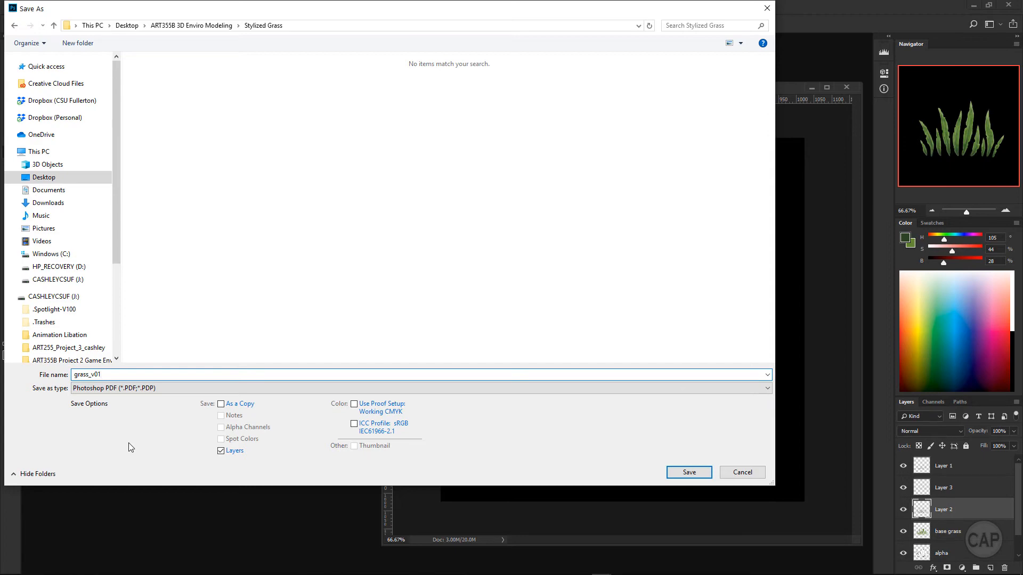
pyautogui.click(149, 391)
pyautogui.click(150, 397)
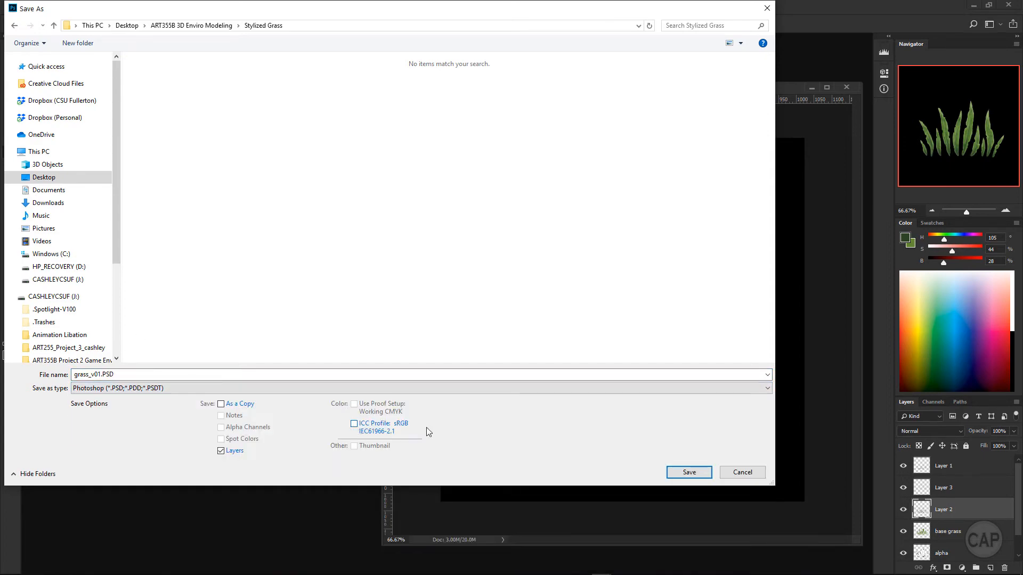
pyautogui.click(689, 473)
# Make the alpha layer active and hide base grass, Layer 1, Layer 2 and Layer 3 to isolate the white blade shapes
pyautogui.scroll(-2, 962, 528)
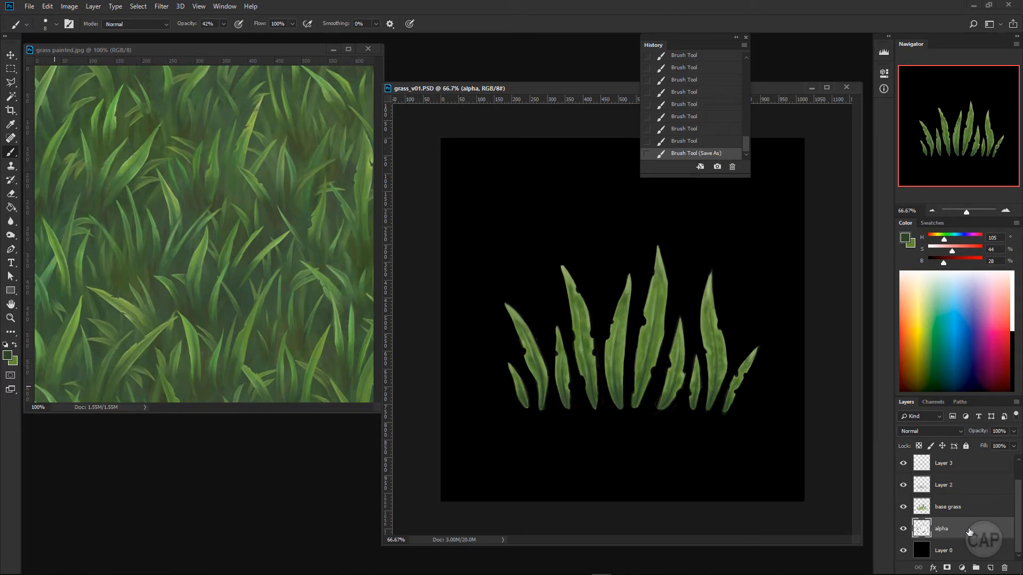
pyautogui.rightClick(969, 532)
pyautogui.press('Escape')
pyautogui.click(904, 504)
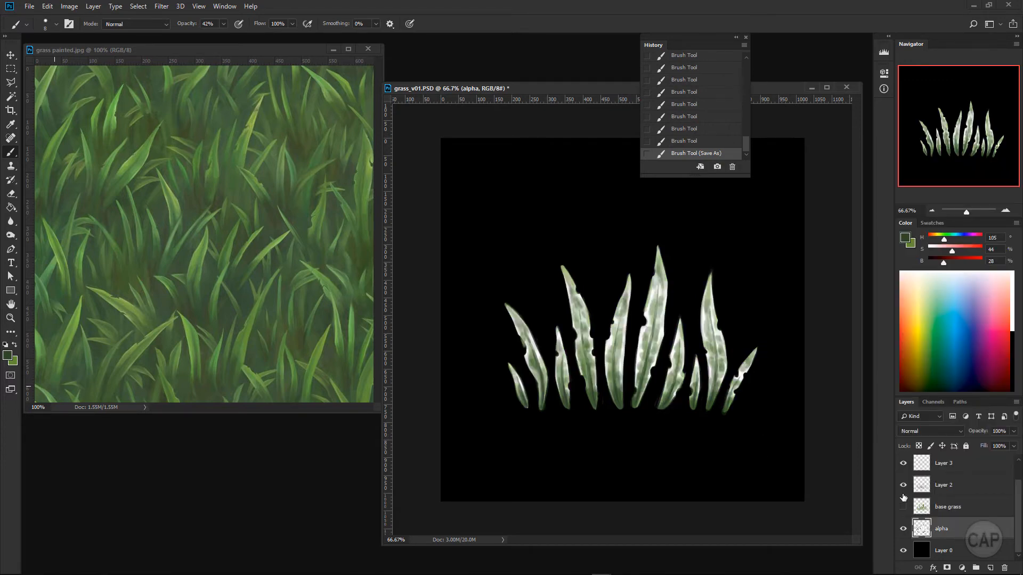
pyautogui.click(904, 485)
pyautogui.click(904, 466)
pyautogui.scroll(2, 904, 465)
pyautogui.click(904, 466)
pyautogui.scroll(-2, 966, 525)
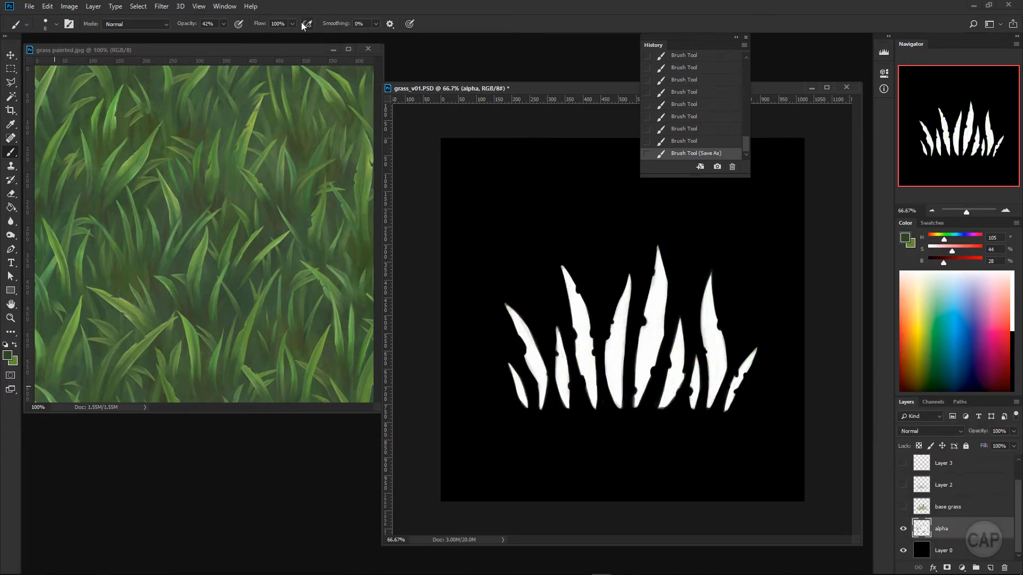
# Select all ten white blades on the alpha layer together with the Magic Wand
pyautogui.click(10, 96)
pyautogui.click(522, 240)
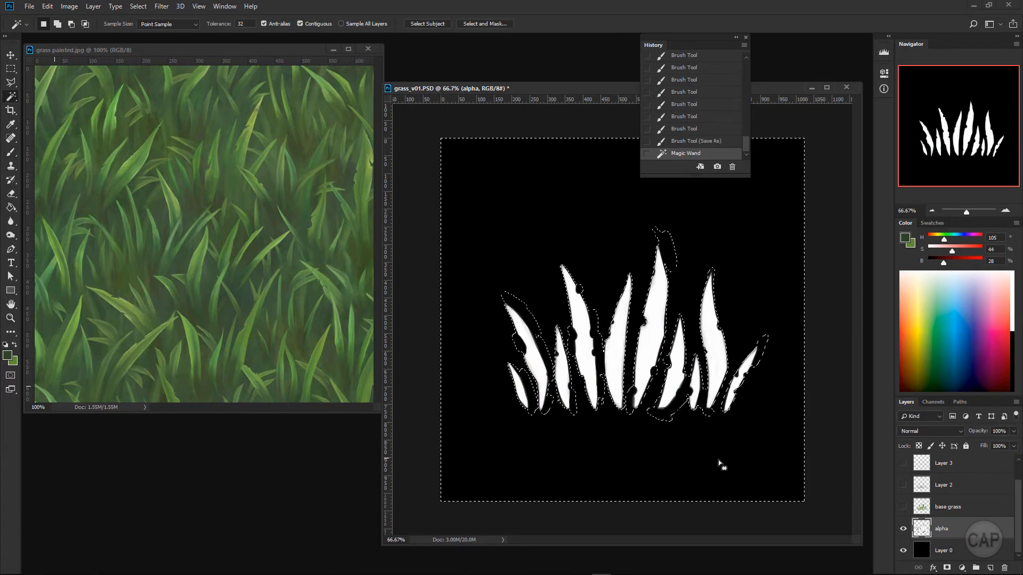
pyautogui.click(713, 343)
pyautogui.keyDown('shift'); pyautogui.click(676, 347); pyautogui.keyUp('shift')
pyautogui.keyDown('shift'); pyautogui.click(655, 346); pyautogui.keyUp('shift')
pyautogui.keyDown('shift'); pyautogui.click(619, 342); pyautogui.keyUp('shift')
pyautogui.keyDown('shift'); pyautogui.click(584, 341); pyautogui.keyUp('shift')
pyautogui.keyDown('shift'); pyautogui.click(561, 362); pyautogui.keyUp('shift')
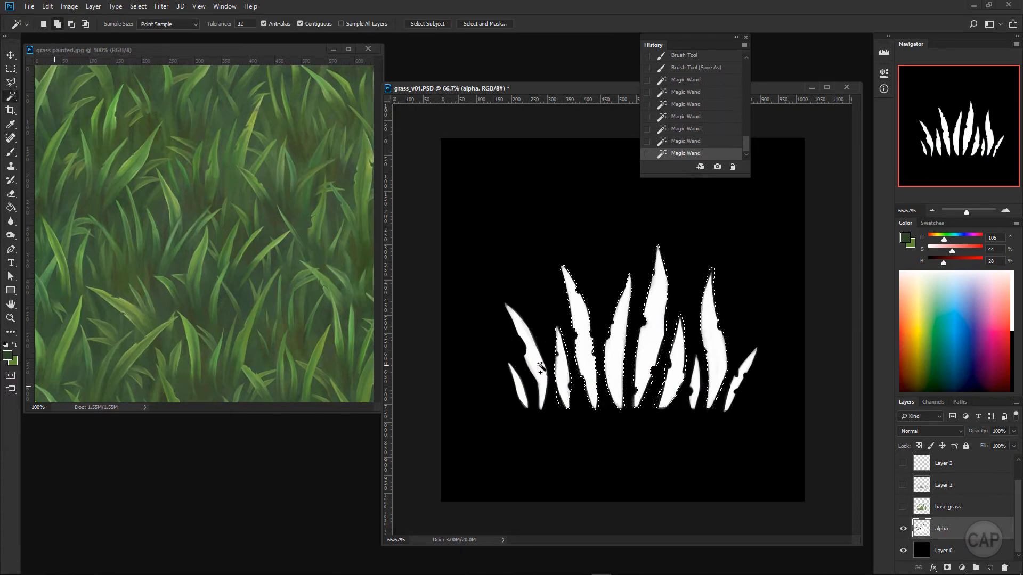
pyautogui.keyDown('shift'); pyautogui.click(538, 359); pyautogui.keyUp('shift')
pyautogui.keyDown('shift'); pyautogui.click(518, 384); pyautogui.keyUp('shift')
pyautogui.keyDown('shift'); pyautogui.click(736, 384); pyautogui.keyUp('shift')
pyautogui.keyDown('shift'); pyautogui.click(695, 384); pyautogui.keyUp('shift')
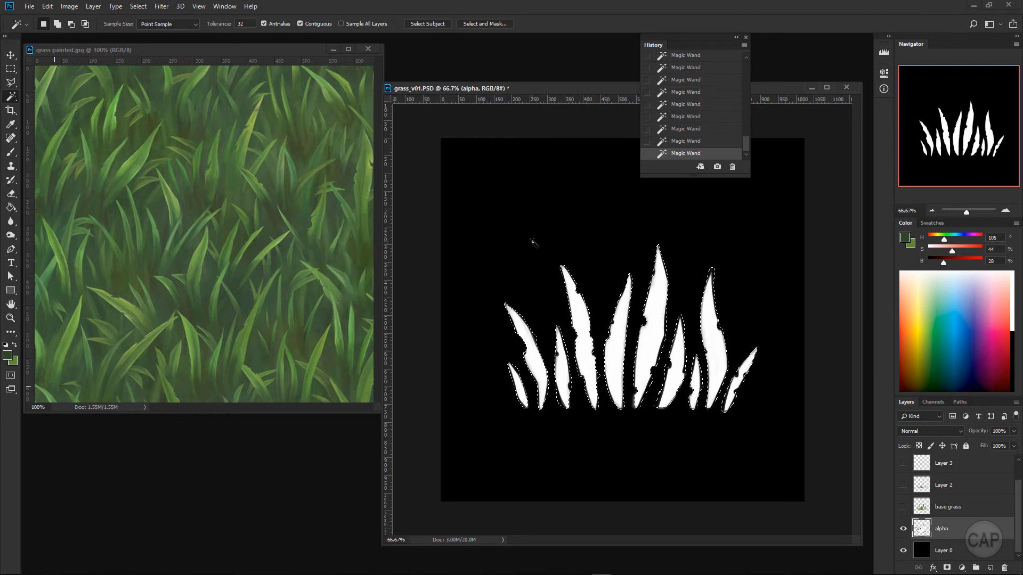
# Toggle the alpha and base grass layers to check the selection outline, then clear the selection and make the alpha layer active again
pyautogui.click(903, 528)
pyautogui.click(948, 506)
pyautogui.click(903, 506)
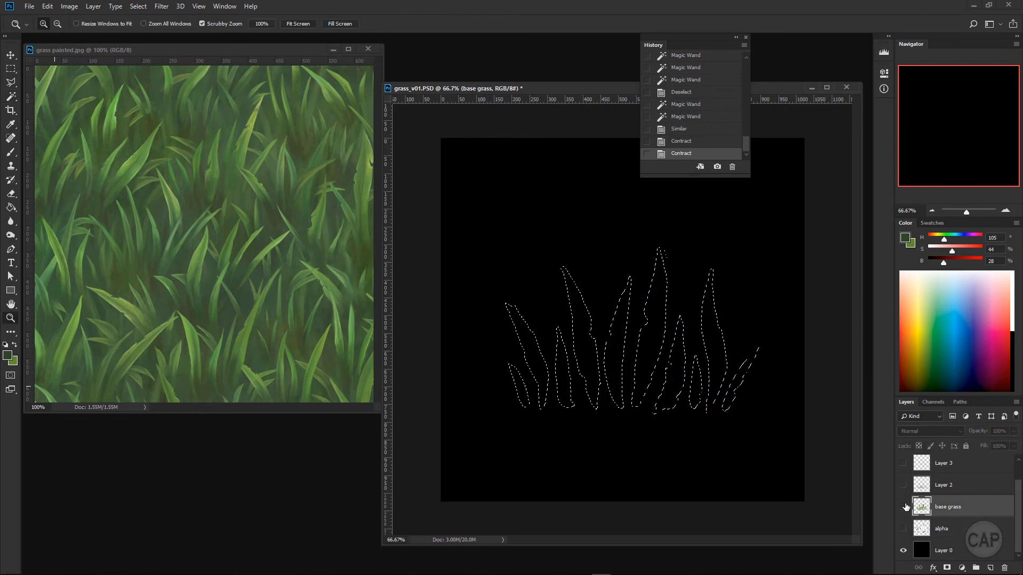
pyautogui.click(903, 529)
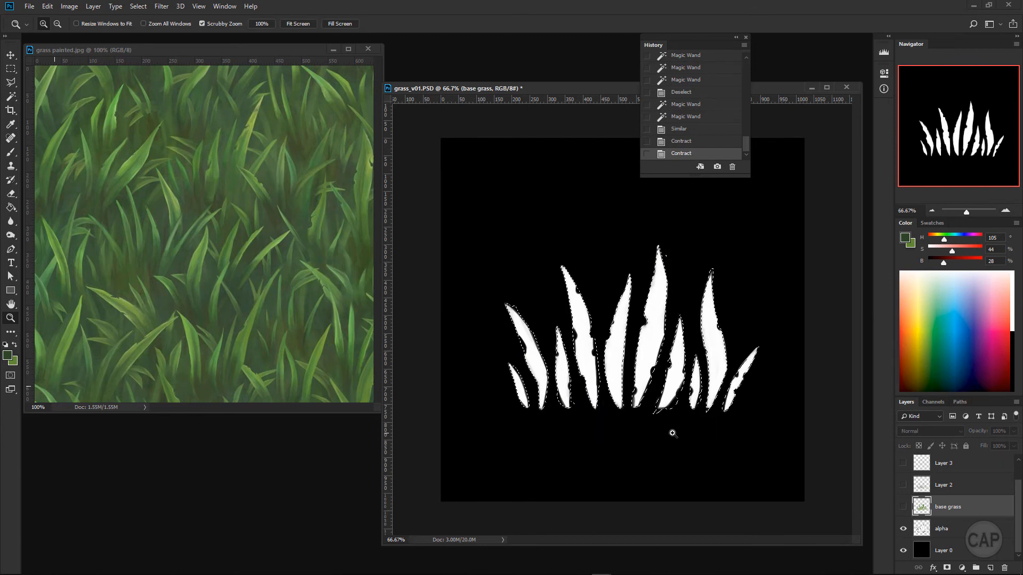
pyautogui.press('m')
pyautogui.hotkey('ctrl', 'd')
pyautogui.click(941, 528)
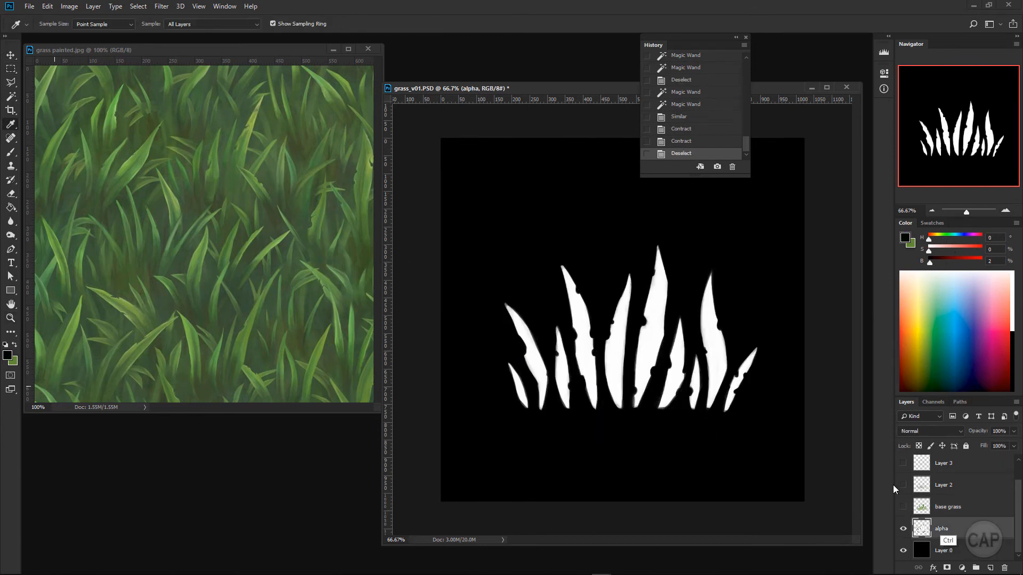
# Apply a Brightness/Contrast adjustment to the alpha layer and sample black from the canvas
pyautogui.click(68, 8)
pyautogui.moveTo(89, 35)
pyautogui.click(209, 34)
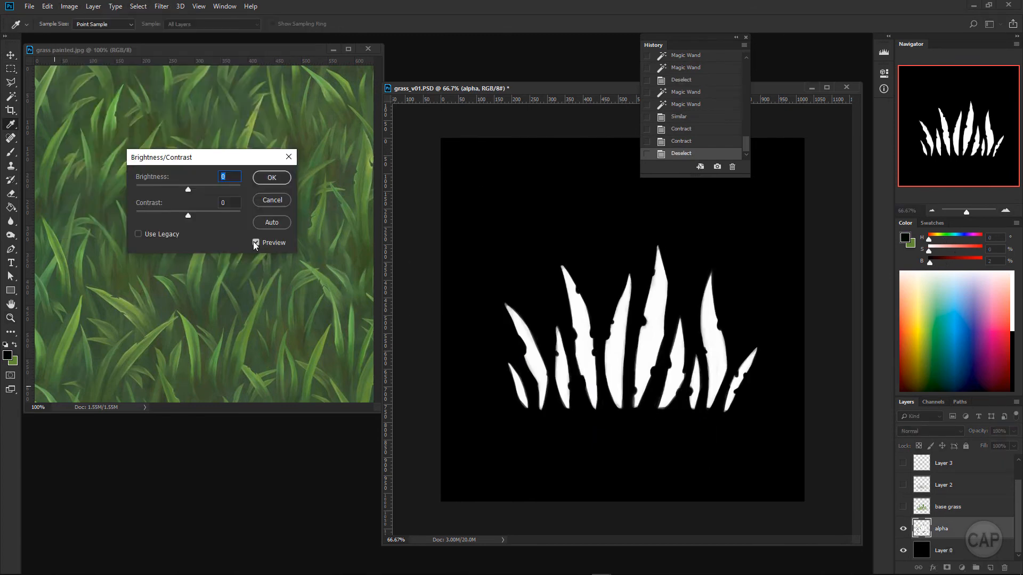
pyautogui.click(272, 177)
pyautogui.click(673, 402)
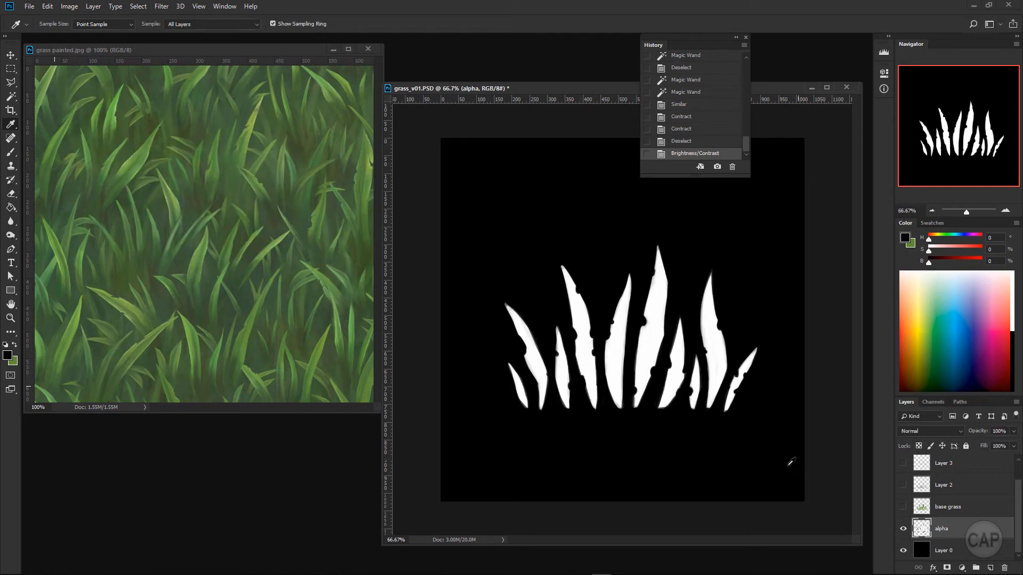
# Select the whole canvas on the alpha layer and create a new alpha channel
pyautogui.hotkey('ctrl', 'a')
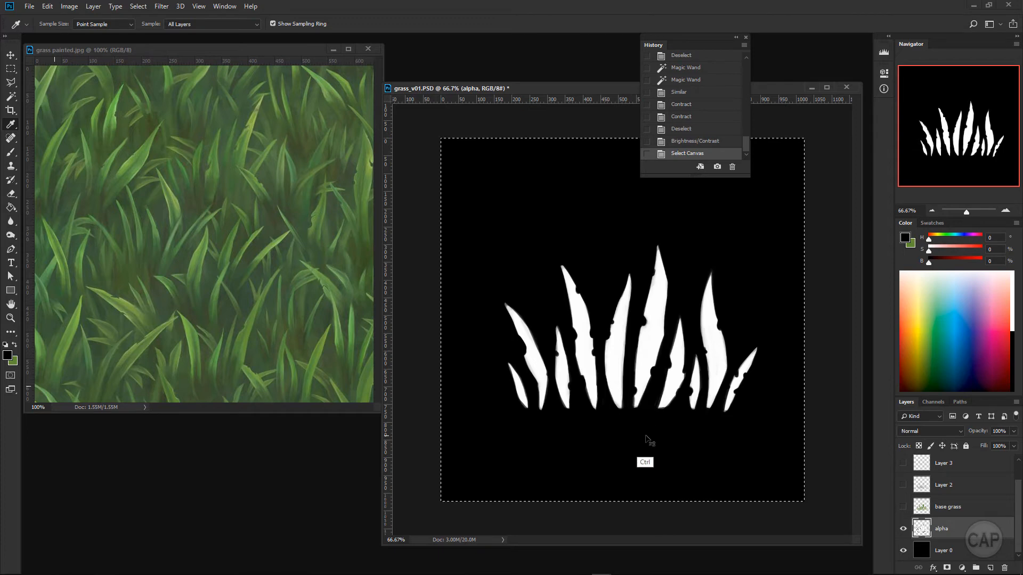
pyautogui.click(941, 403)
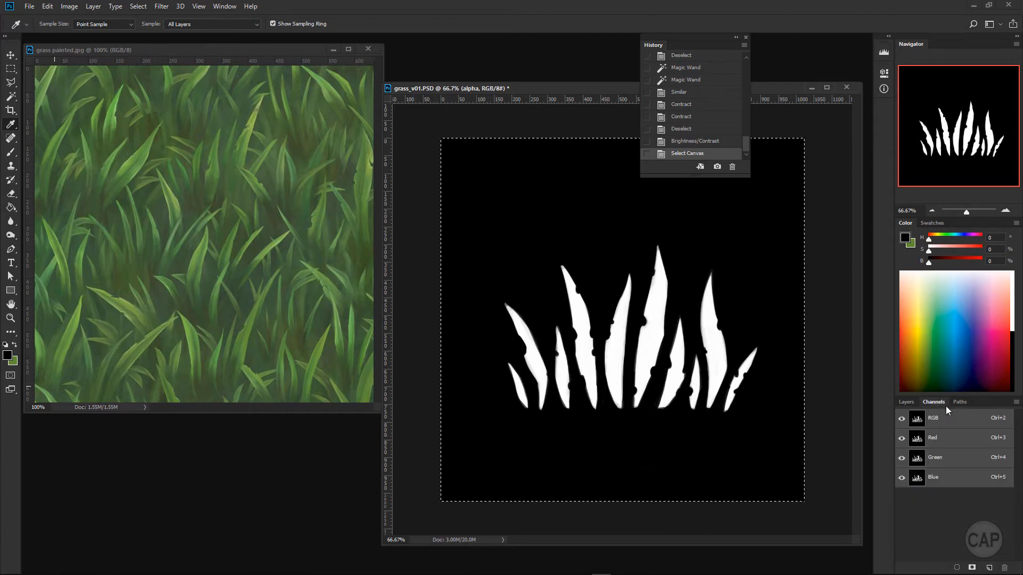
pyautogui.rightClick(947, 498)
pyautogui.click(1016, 402)
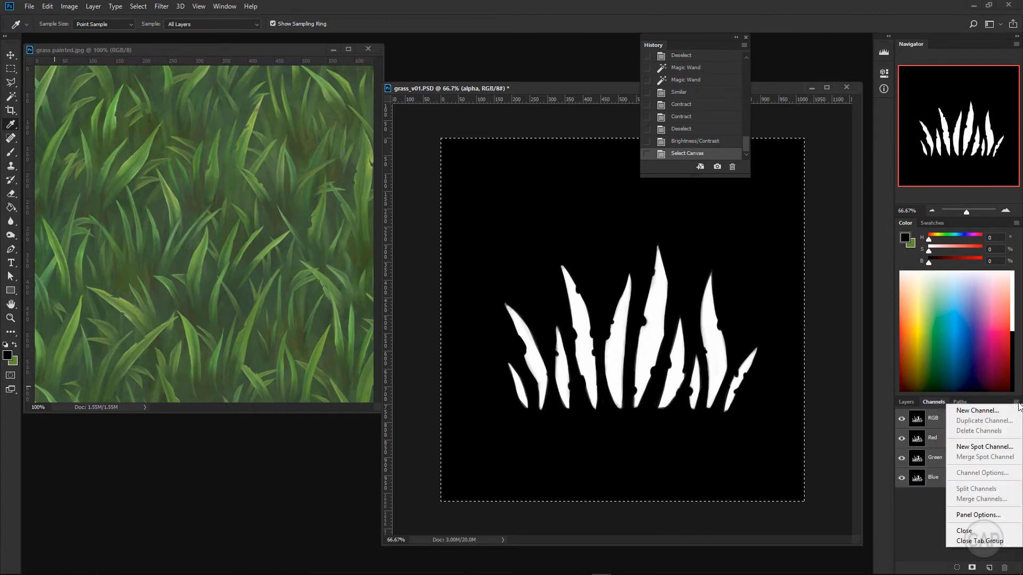
pyautogui.click(977, 410)
pyautogui.click(574, 161)
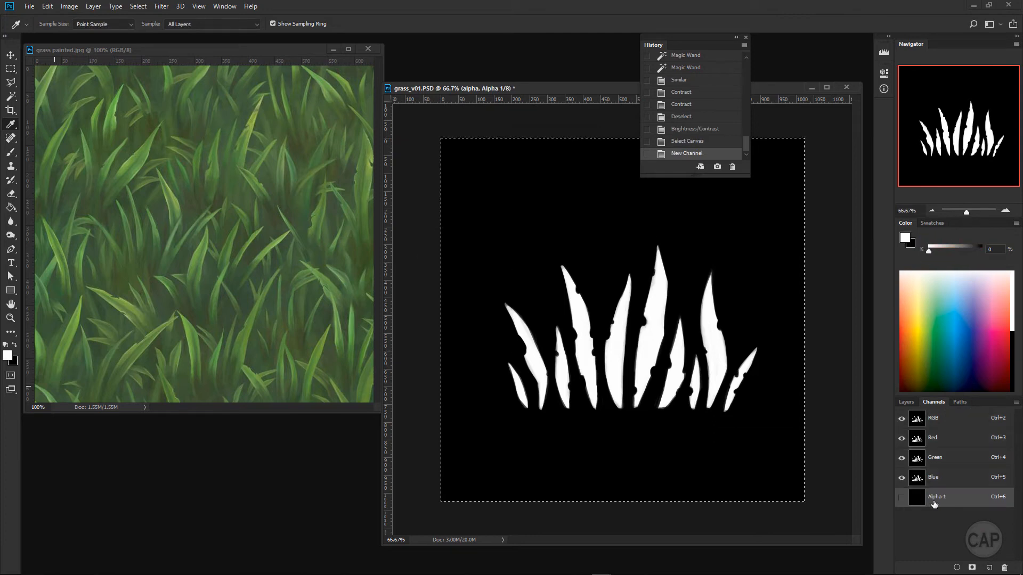
# Try pasting the white blade shapes into the Alpha 1 channel, then undo the paste, the new channel and the canvas selection
pyautogui.click(950, 501)
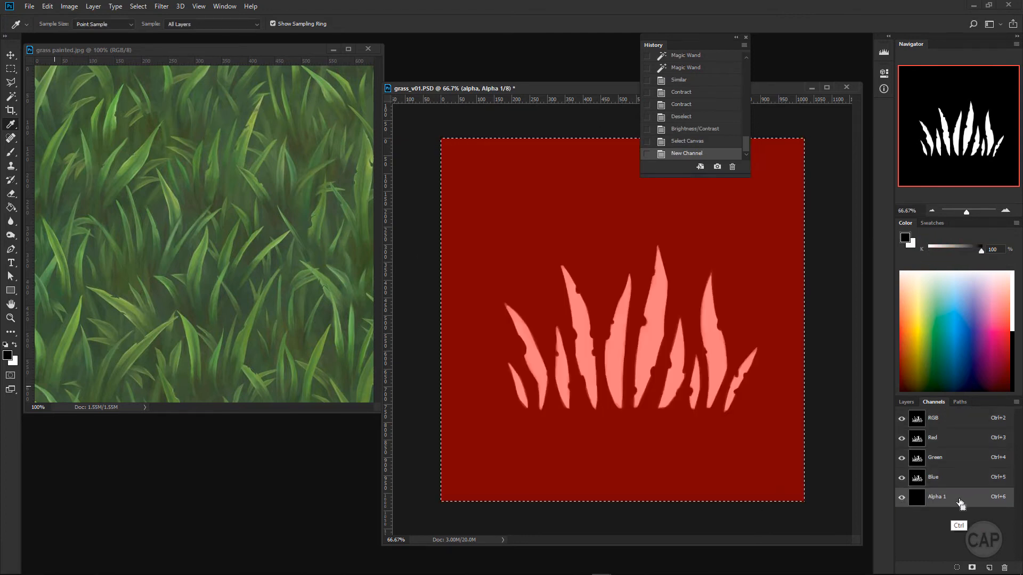
pyautogui.hotkey('ctrl', 'v')
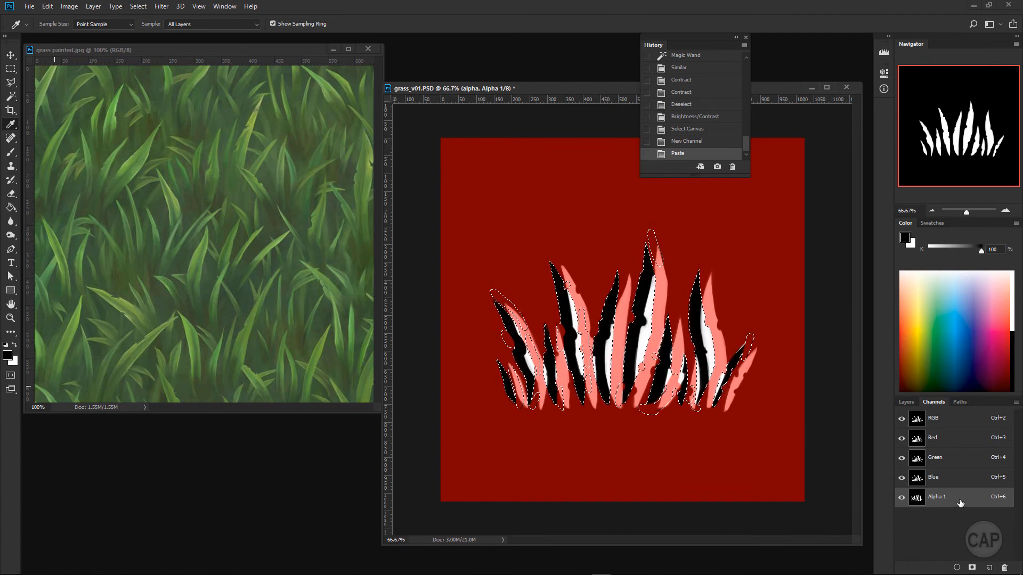
pyautogui.hotkey('ctrl', 'z')
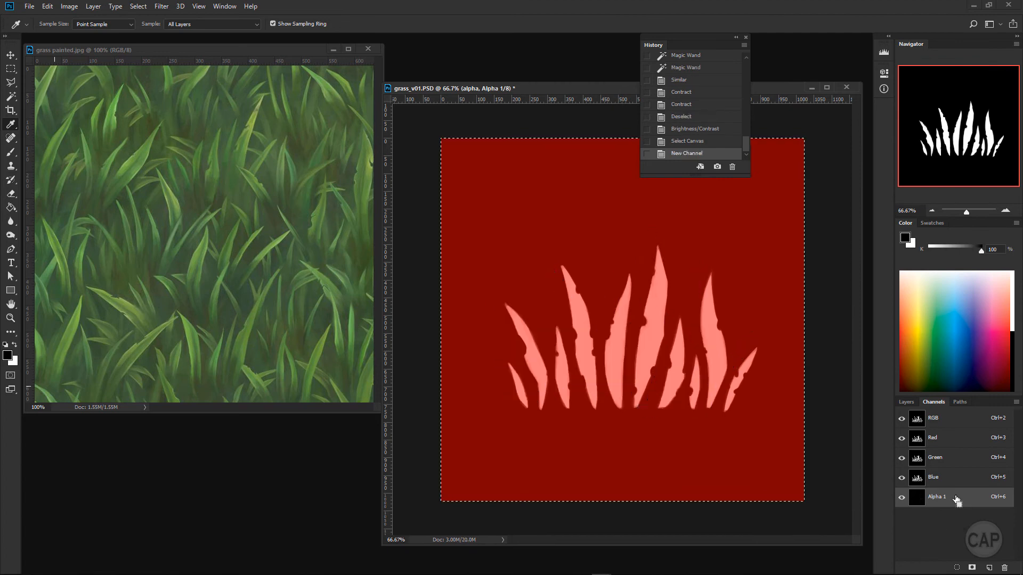
pyautogui.hotkey('ctrl', 'z')
pyautogui.hotkey('ctrl', 'z')
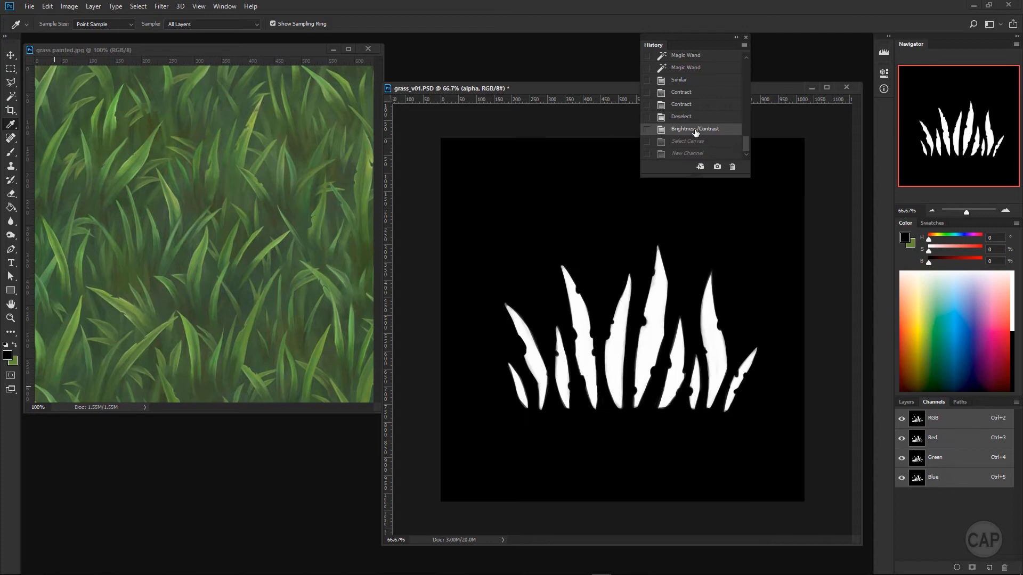
# Return to the layers and show base grass, Layer 2, Layer 3 and Layer 1 again
pyautogui.click(911, 402)
pyautogui.click(903, 508)
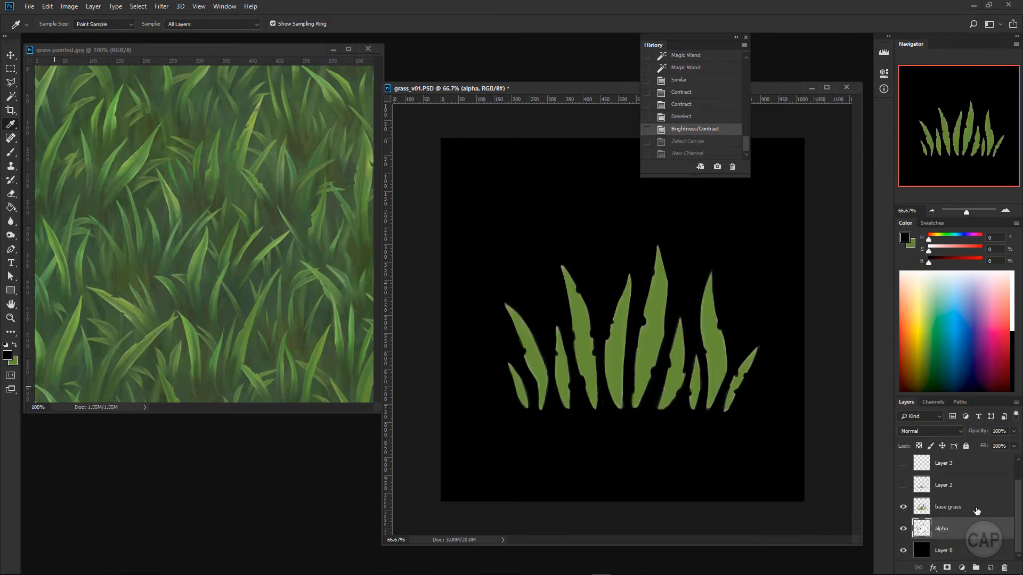
pyautogui.click(903, 484)
pyautogui.click(903, 462)
pyautogui.moveTo(1019, 496)
pyautogui.mouseDown()
pyautogui.moveTo(1016, 466)
pyautogui.moveTo(1014, 533)
pyautogui.mouseUp()
pyautogui.click(903, 463)
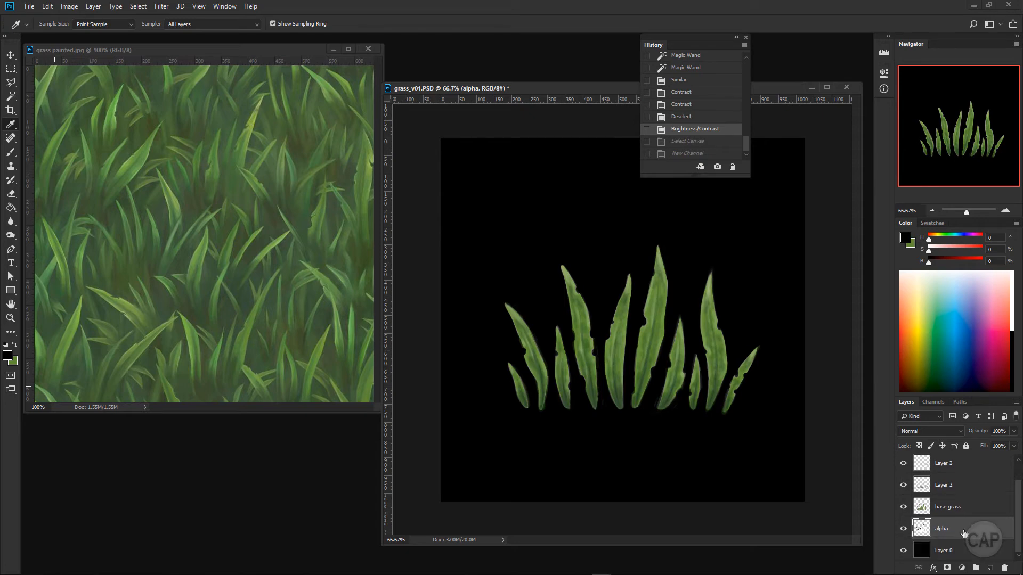
# Hide Layer 2, Layer 3 and the alpha layer, keeping base grass visible above the black background
pyautogui.click(903, 507)
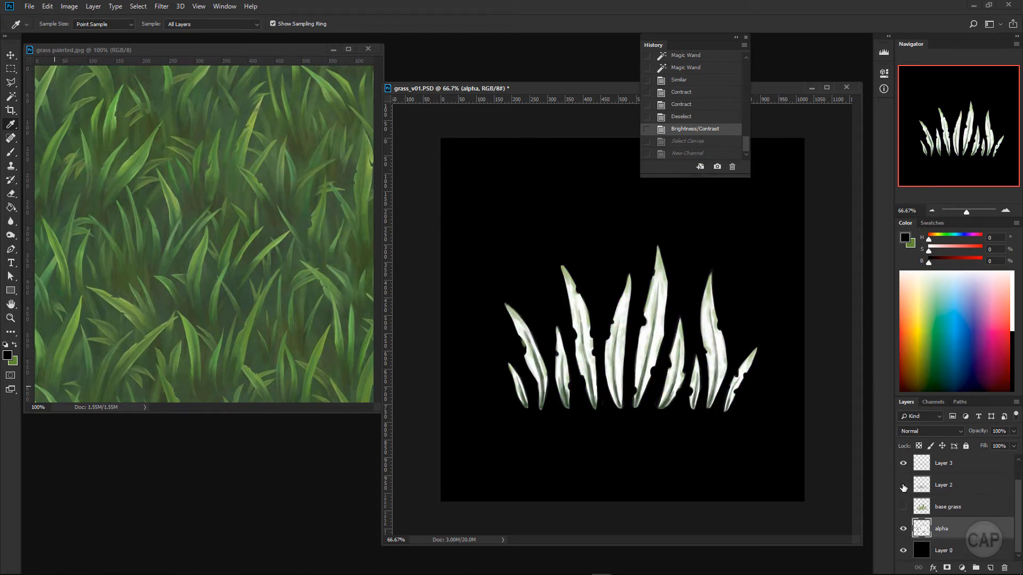
pyautogui.click(903, 485)
pyautogui.click(903, 463)
pyautogui.click(903, 506)
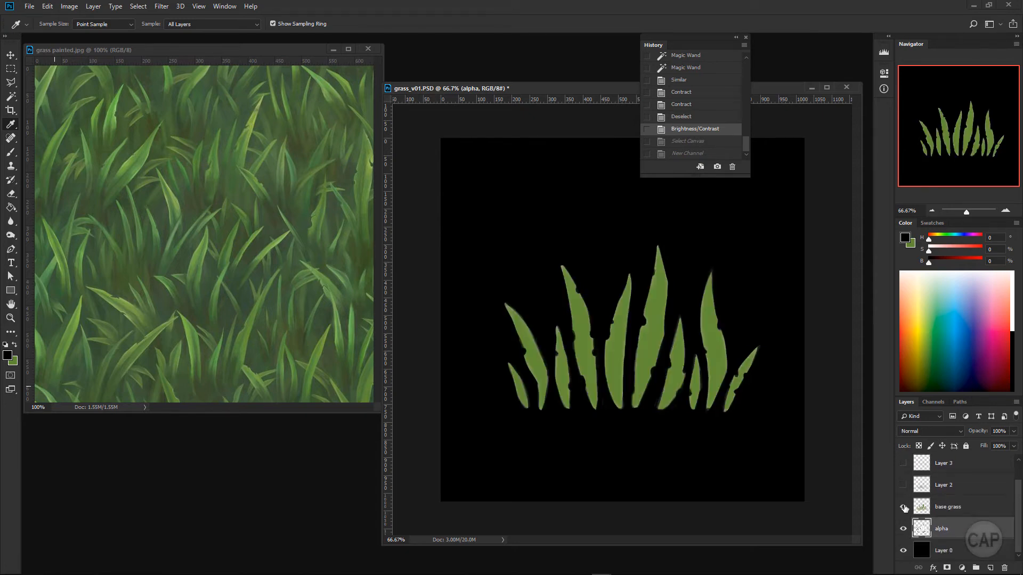
pyautogui.click(903, 529)
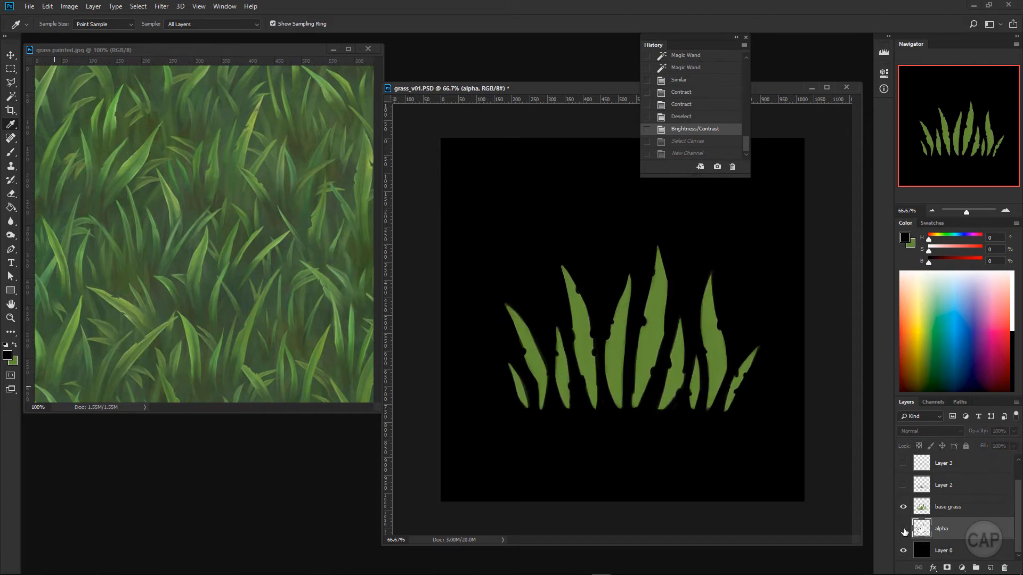
# Duplicate the base grass layer and place the copy directly beneath the original
pyautogui.click(979, 512)
pyautogui.click(1010, 529)
pyautogui.click(969, 513)
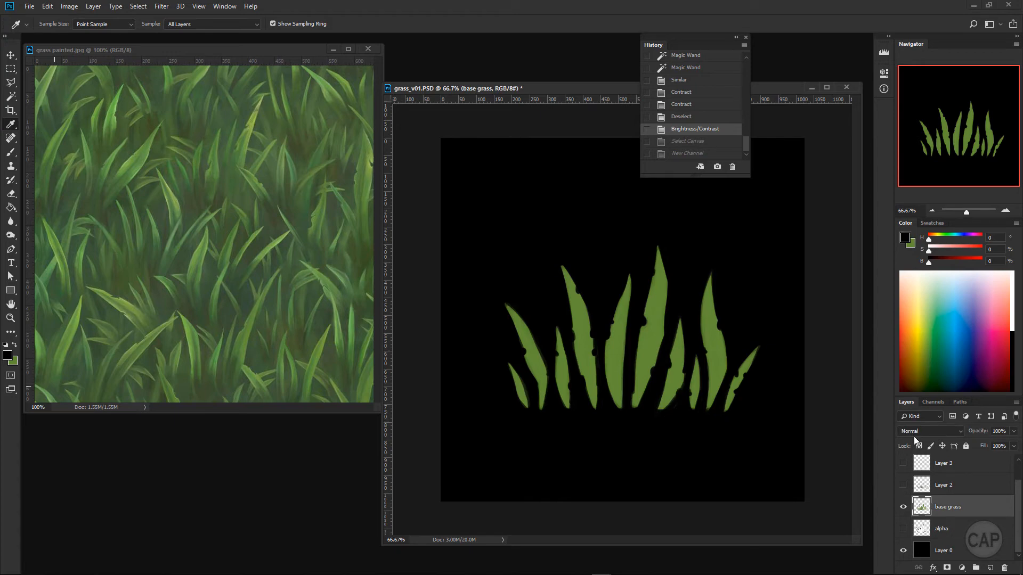
pyautogui.rightClick(953, 507)
pyautogui.click(936, 124)
pyautogui.press('Return')
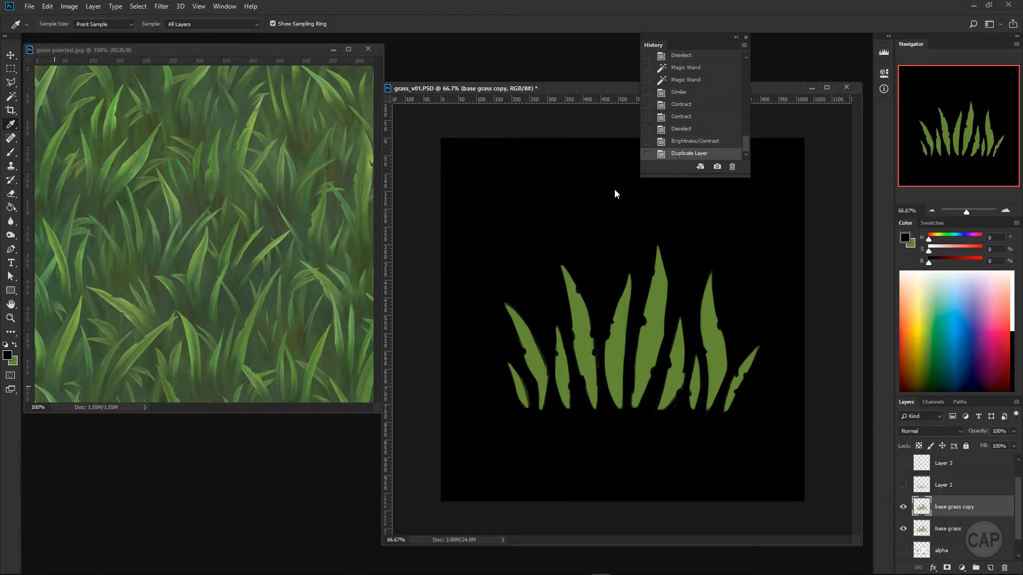
pyautogui.moveTo(971, 524); pyautogui.dragTo(972, 548)
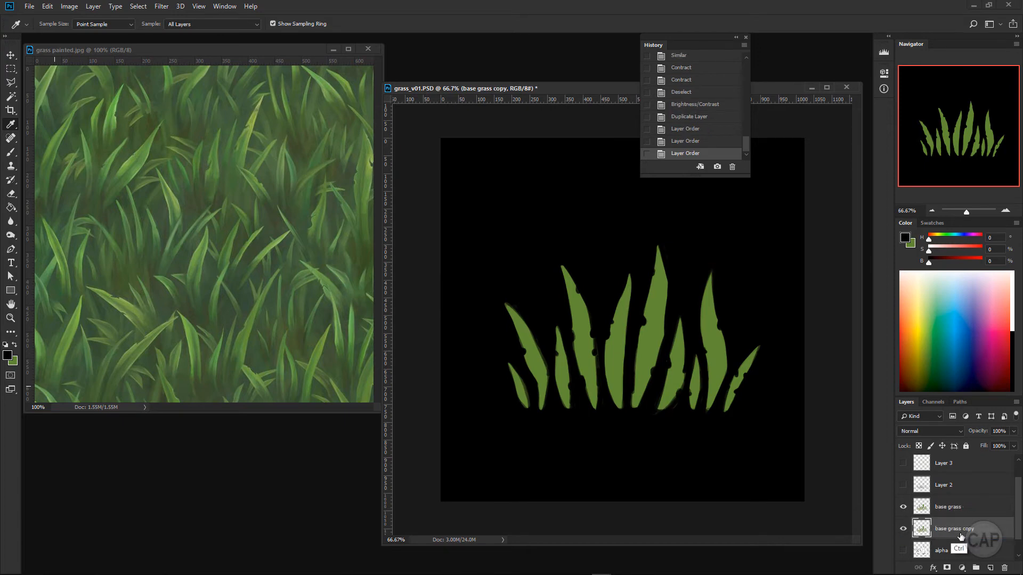
# Hide base grass and turn the base grass copy white by lowering saturation and raising lightness with Hue/Saturation
pyautogui.click(902, 507)
pyautogui.hotkey('ctrl', 'u')
pyautogui.moveTo(841, 237); pyautogui.dragTo(775, 238)
pyautogui.moveTo(841, 262); pyautogui.dragTo(899, 267)
pyautogui.click(955, 155)
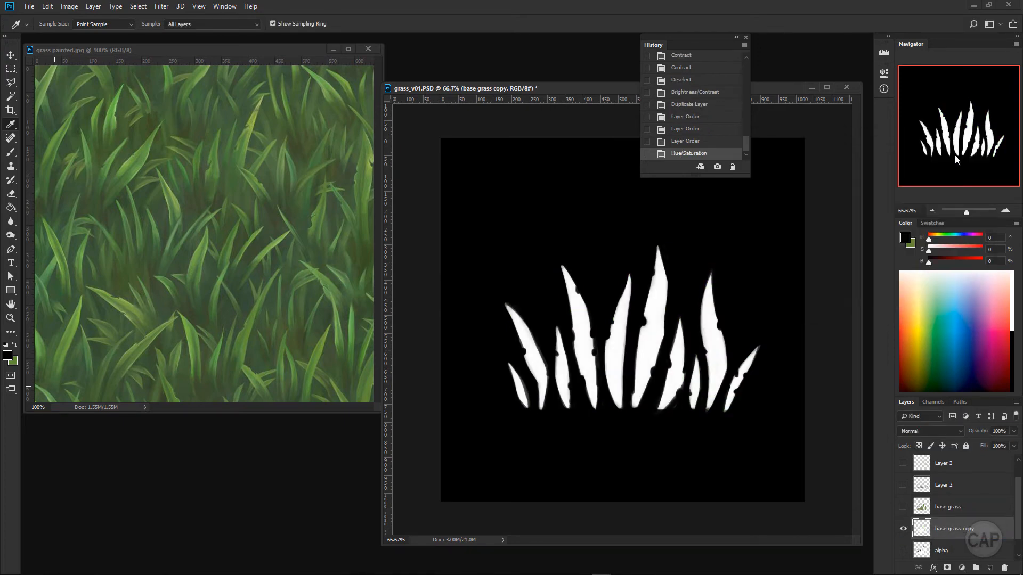
# Apply Brightness/Contrast to the base grass copy with Contrast at 100
pyautogui.click(93, 11)
pyautogui.moveTo(69, 6)
pyautogui.moveTo(75, 31)
pyautogui.click(202, 33)
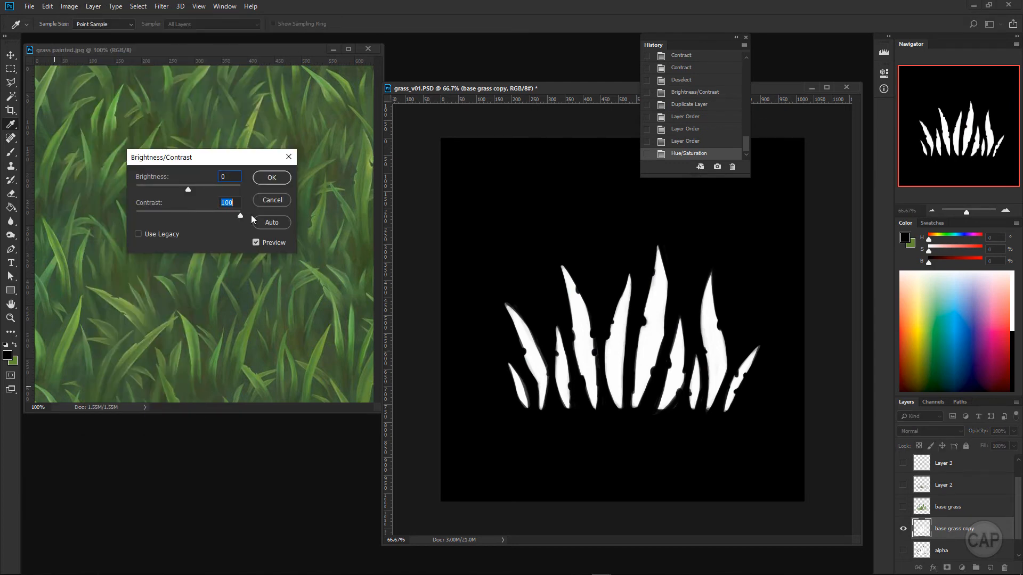
pyautogui.click(272, 178)
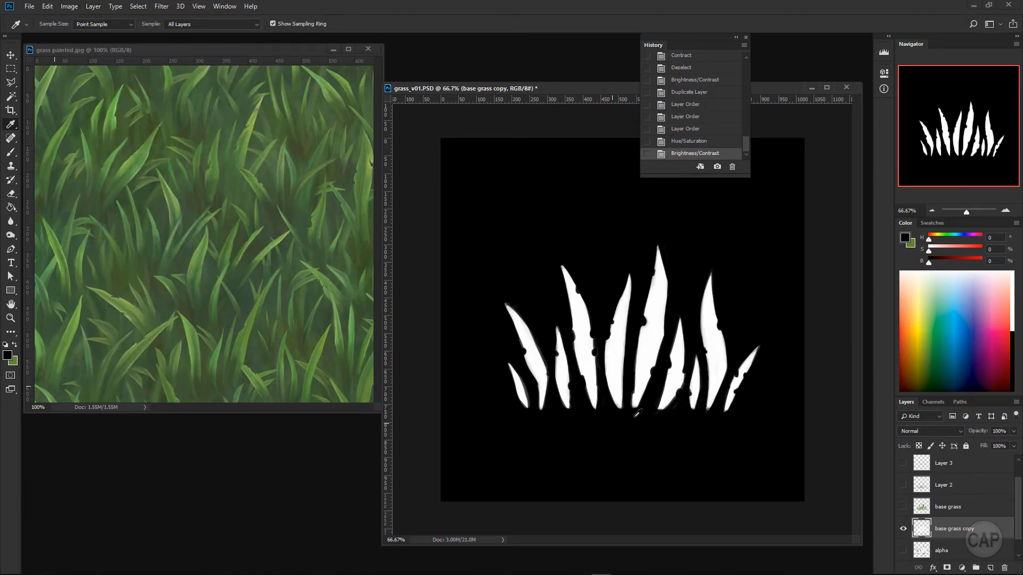
# Paint out the stray marks around the bases of the white blades with the Brush in black at 42% opacity
pyautogui.click(11, 154)
pyautogui.click(674, 408)
pyautogui.click(673, 408)
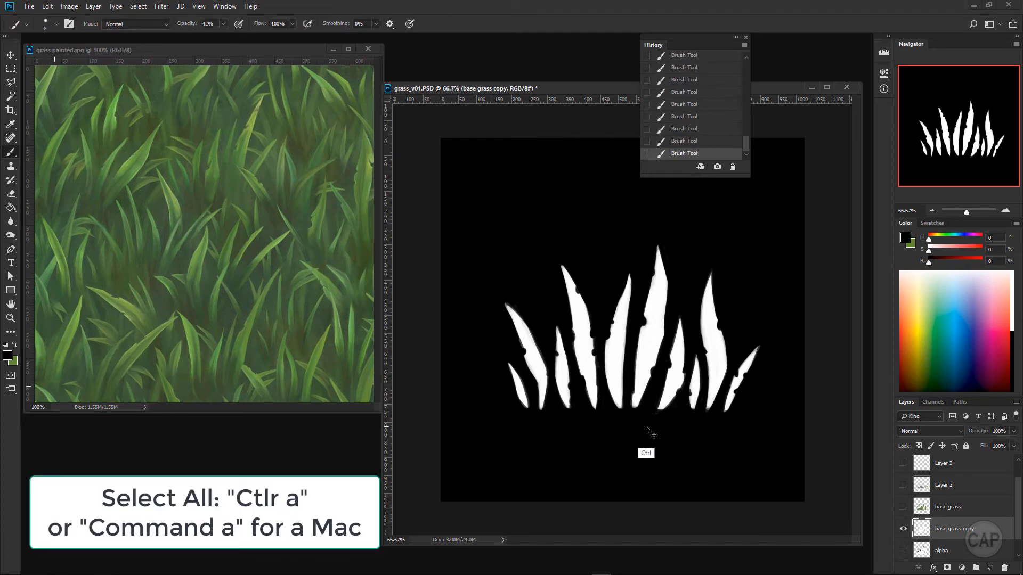
# Select the whole canvas and copy the white blades from the base grass copy layer
pyautogui.hotkey('ctrl', 'a')
pyautogui.click(29, 7)
pyautogui.moveTo(47, 7)
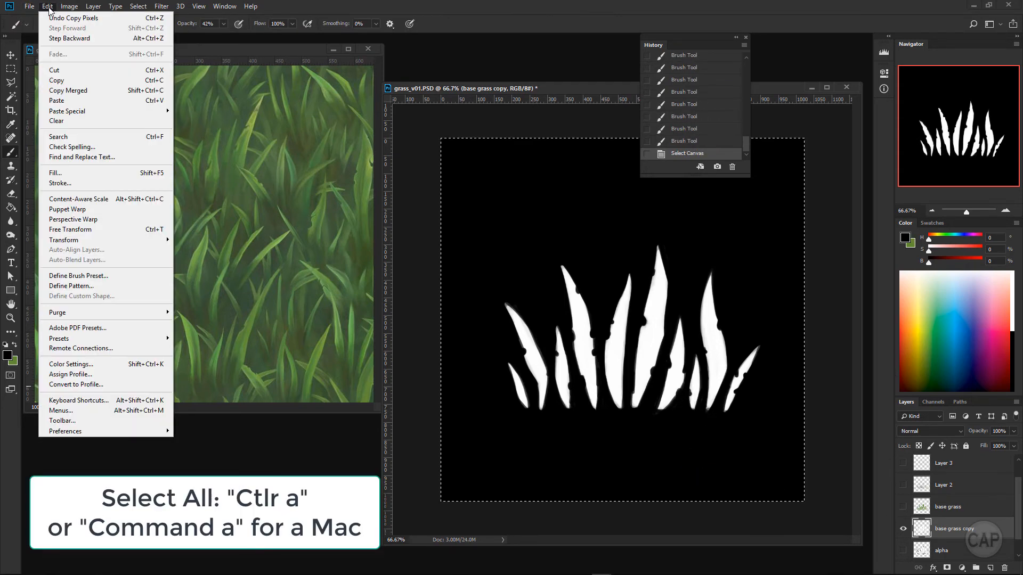
pyautogui.click(62, 81)
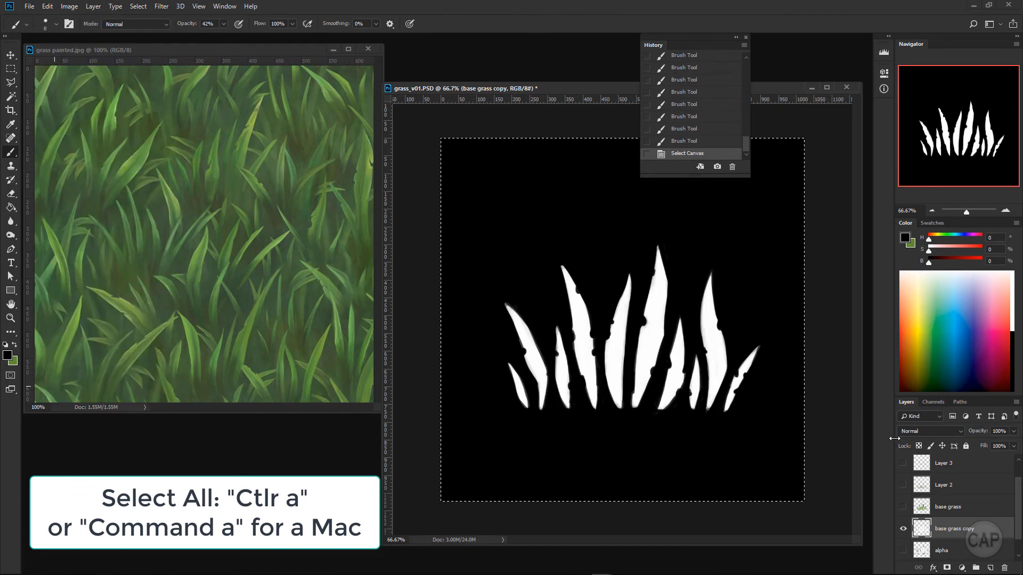
# Create a new Alpha 1 channel and paste the copied white blades in place, clearing the selection when done
pyautogui.click(934, 402)
pyautogui.click(1016, 402)
pyautogui.click(978, 410)
pyautogui.click(577, 160)
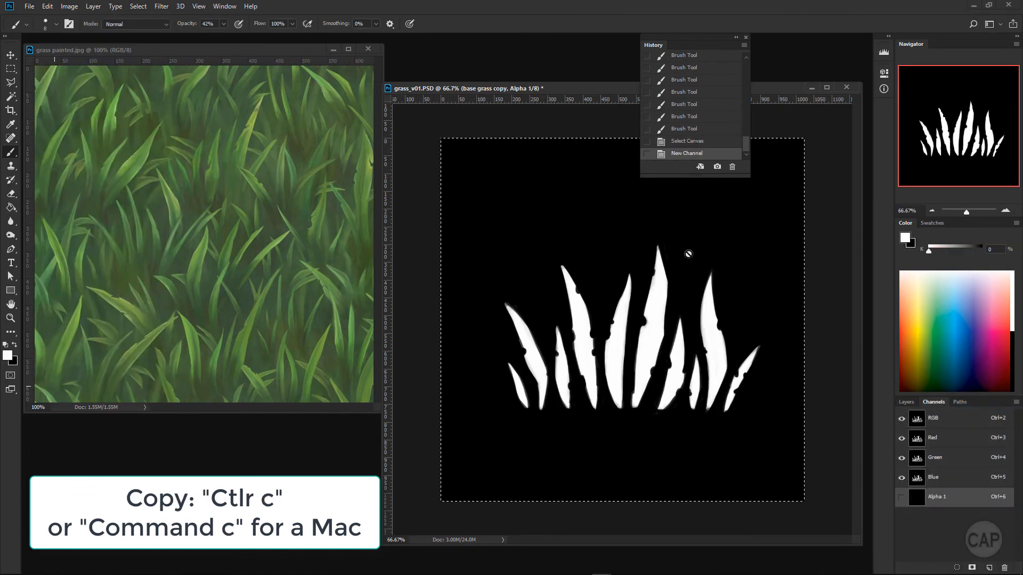
pyautogui.hotkey('ctrl', 'shift', 'v')
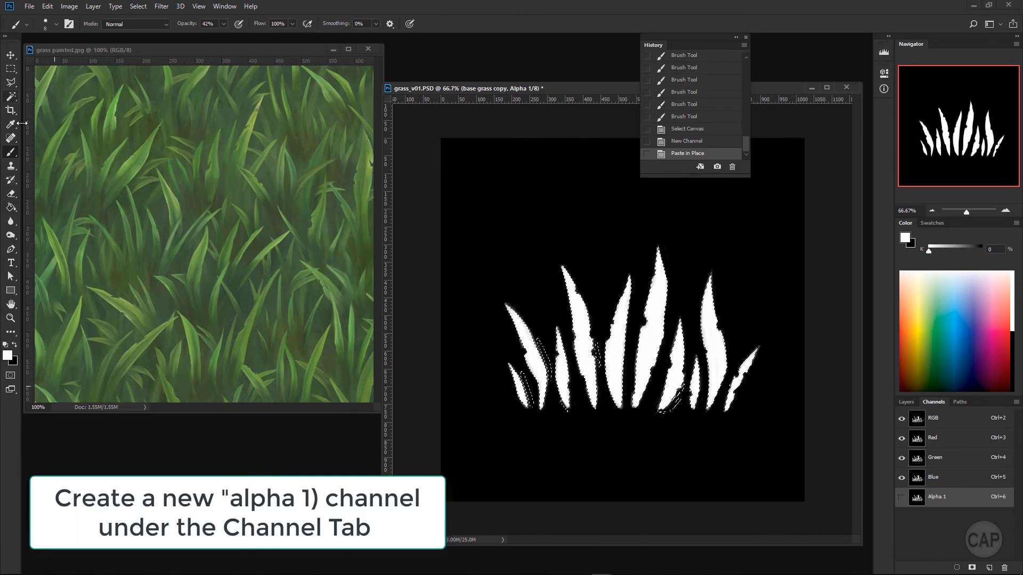
pyautogui.click(14, 347)
pyautogui.press('m')
pyautogui.click(541, 233)
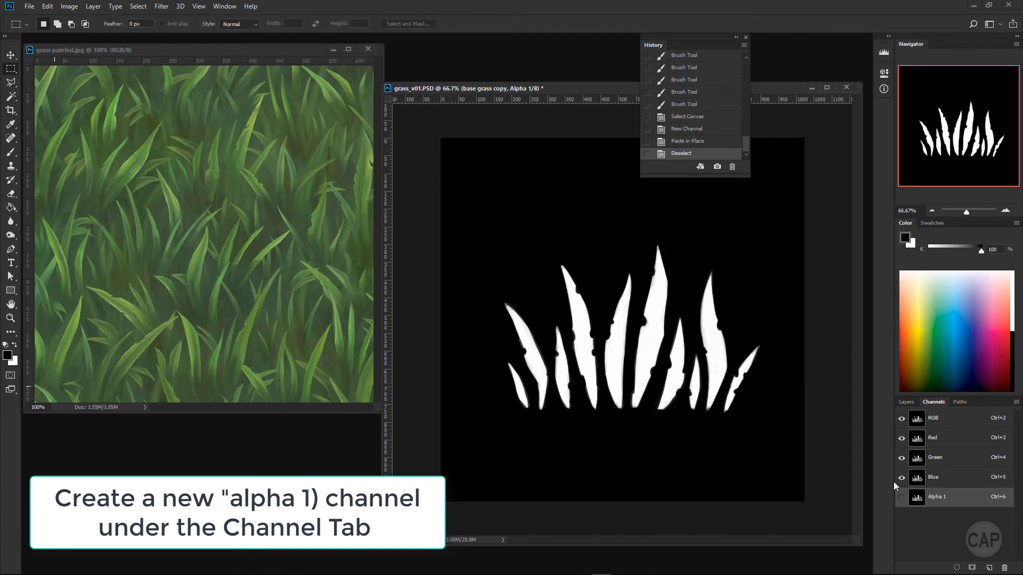
# Show the Alpha 1 channel overlay, hide base grass copy, and show base grass, Layer 2, Layer 3 and Layer 1
pyautogui.click(901, 497)
pyautogui.click(905, 402)
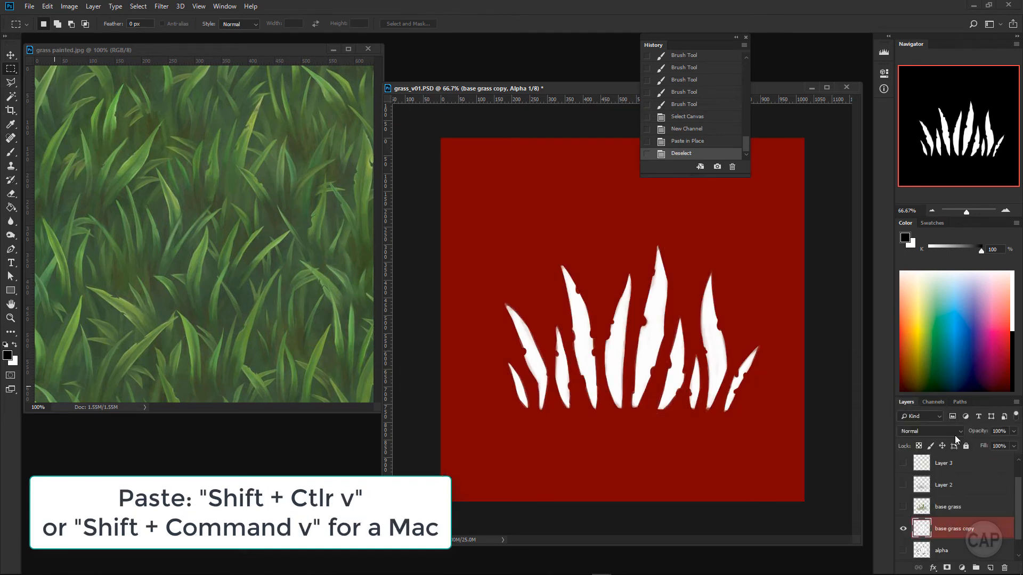
pyautogui.click(902, 528)
pyautogui.click(903, 507)
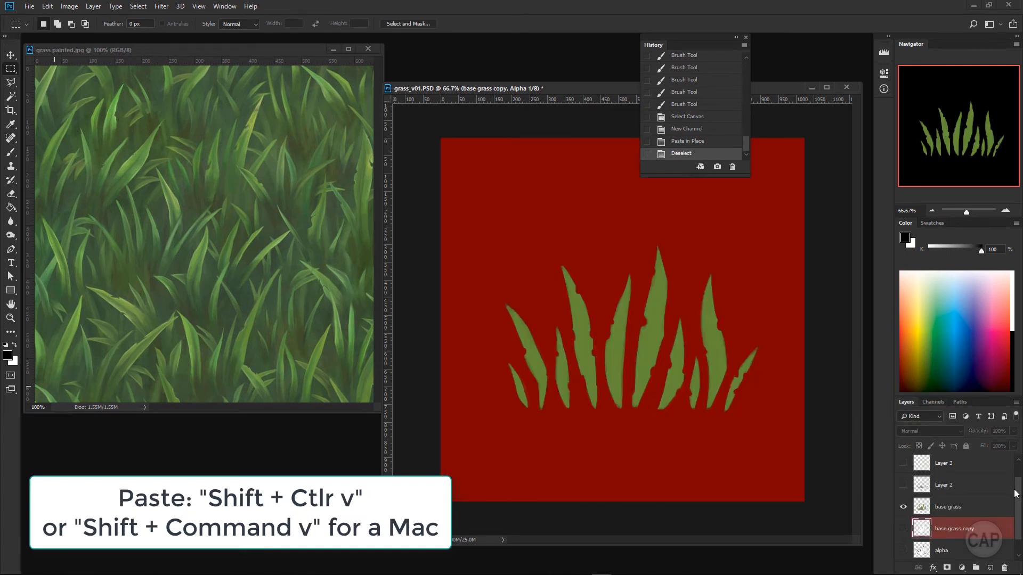
pyautogui.click(903, 485)
pyautogui.click(903, 463)
pyautogui.moveTo(1015, 494)
pyautogui.mouseDown()
pyautogui.moveTo(1016, 462)
pyautogui.moveTo(1018, 537)
pyautogui.moveTo(1015, 476)
pyautogui.mouseUp()
pyautogui.click(903, 463)
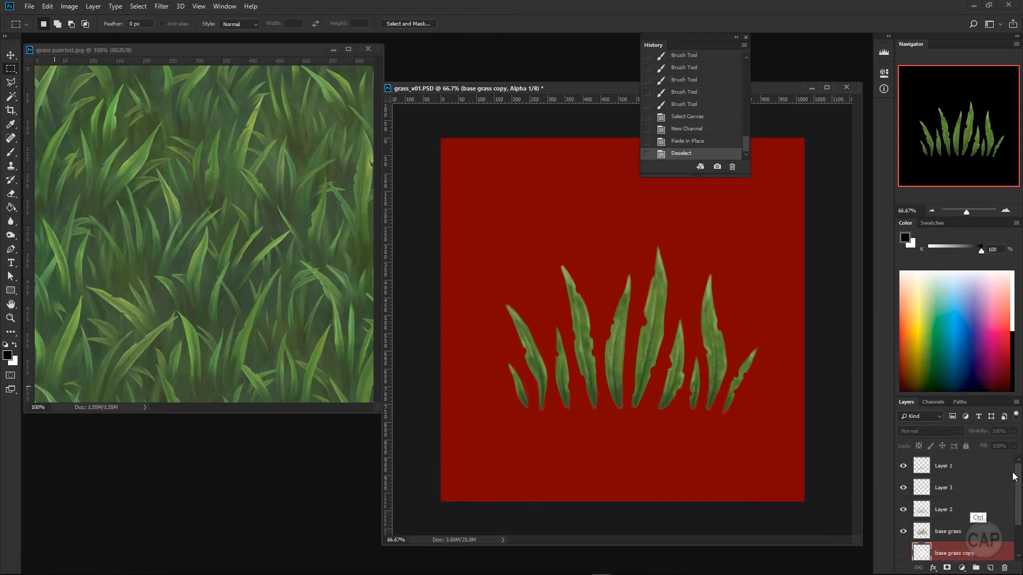
# Save the document, export it as grass_v01.TGA in Targa format at 32 bits/pixel, and close the History window
pyautogui.click(29, 6)
pyautogui.click(64, 116)
pyautogui.click(29, 6)
pyautogui.click(64, 128)
pyautogui.click(373, 463)
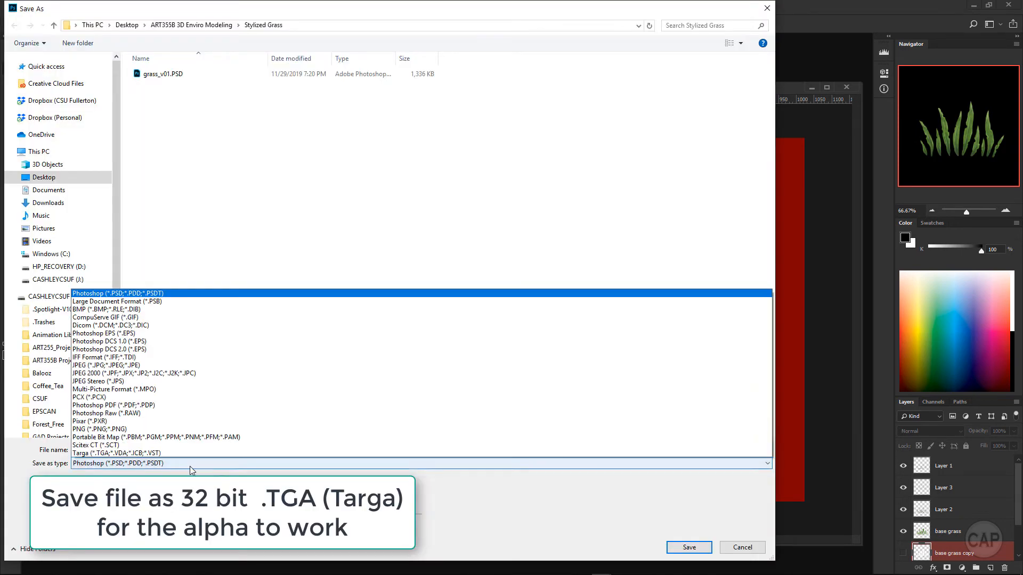
pyautogui.click(126, 445)
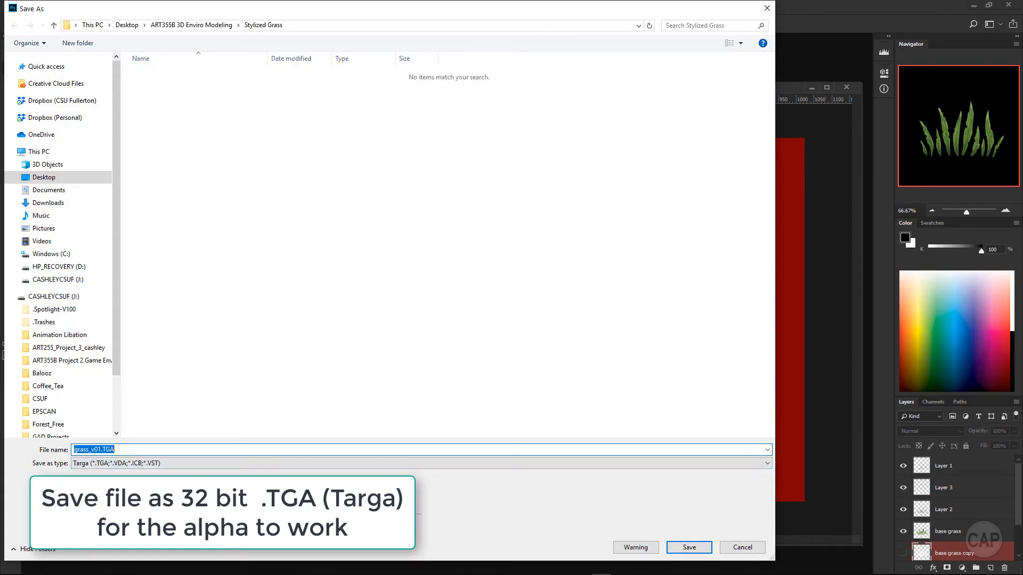
pyautogui.click(693, 551)
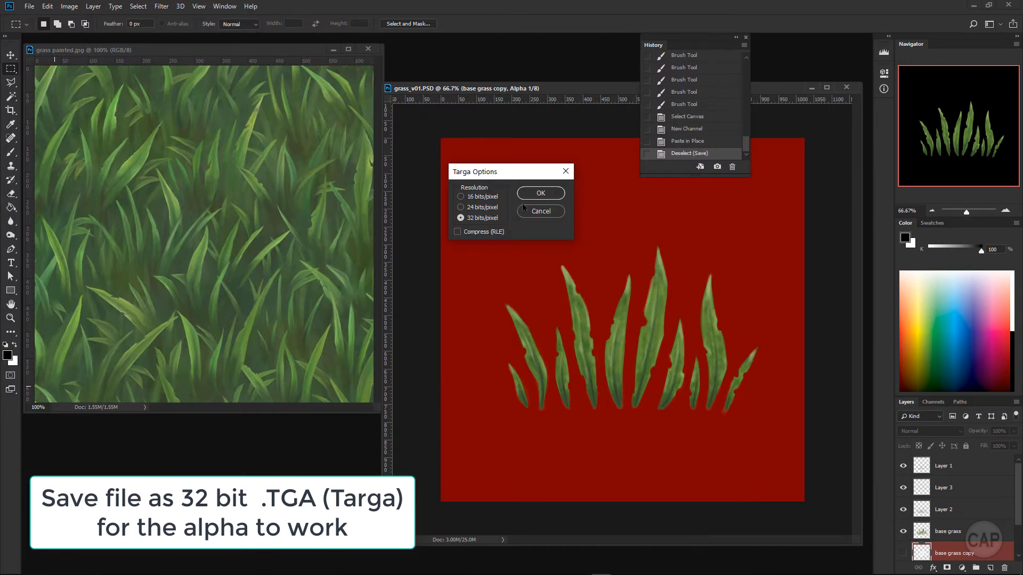
pyautogui.press('Return')
pyautogui.click(746, 37)
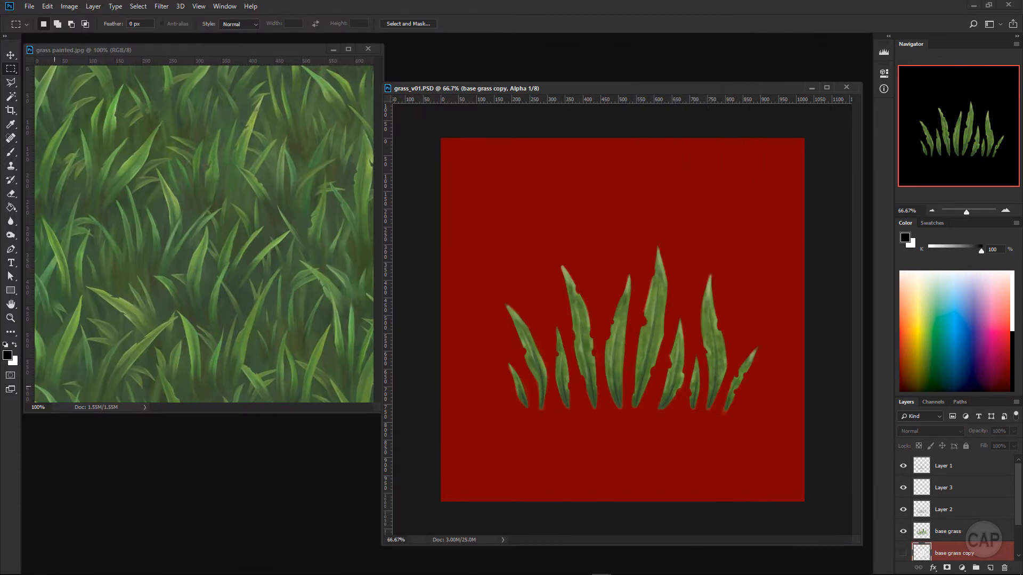
# Switch to Maya, enlarge the perspective view and create a polygon plane
pyautogui.click(582, 566)
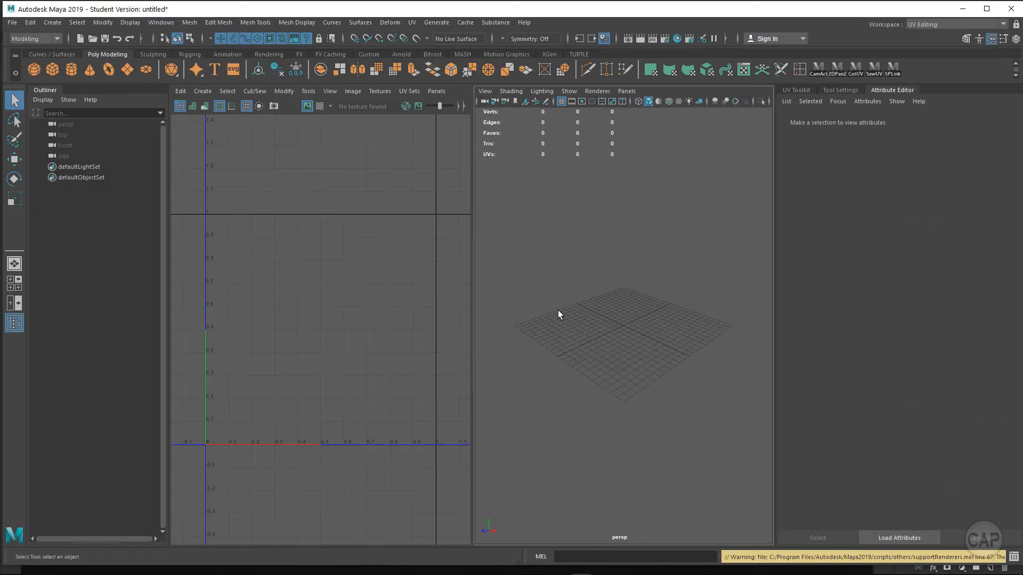
pyautogui.press('space')
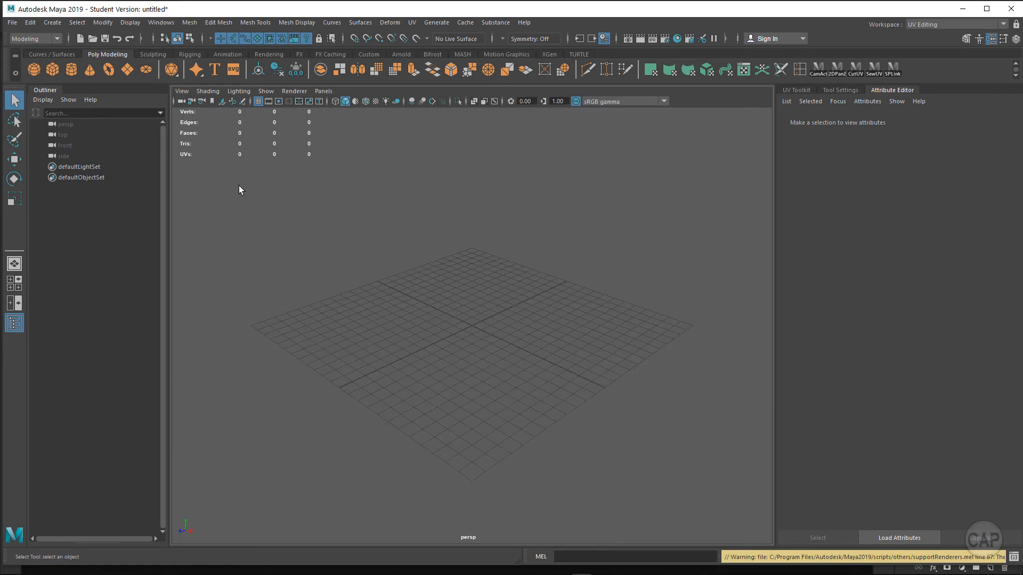
pyautogui.click(128, 70)
pyautogui.press('f')
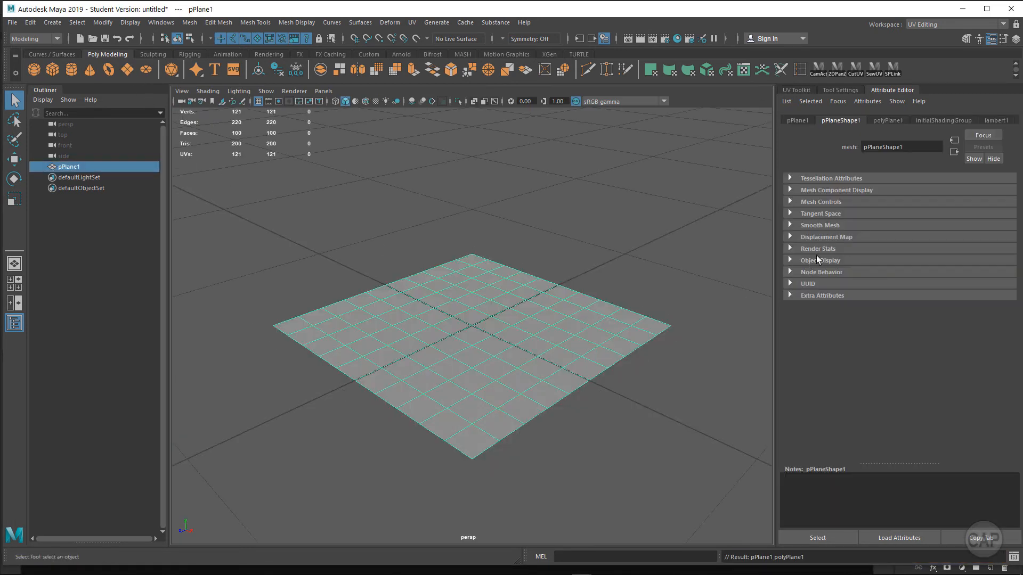
# Set the plane's Subdivisions Width and Subdivisions Height to 1 and close the Channel Box
pyautogui.click(1015, 39)
pyautogui.click(717, 299)
pyautogui.moveTo(818, 322)
pyautogui.mouseDown()
pyautogui.moveTo(817, 332)
pyautogui.moveTo(808, 326)
pyautogui.mouseUp()
pyautogui.write('1')
pyautogui.press('Return')
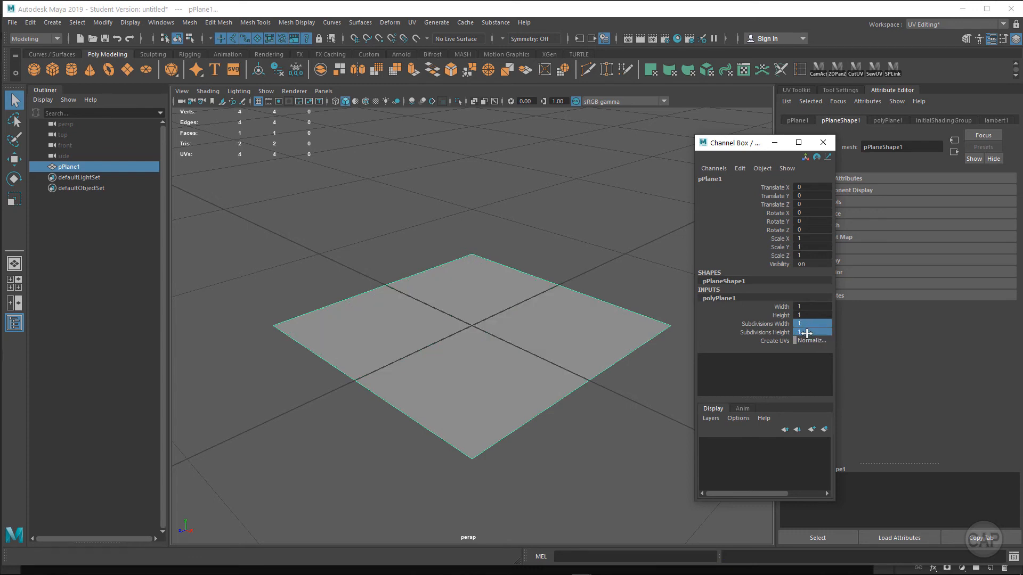
pyautogui.moveTo(560, 345); pyautogui.dragTo(482, 336)
pyautogui.click(823, 143)
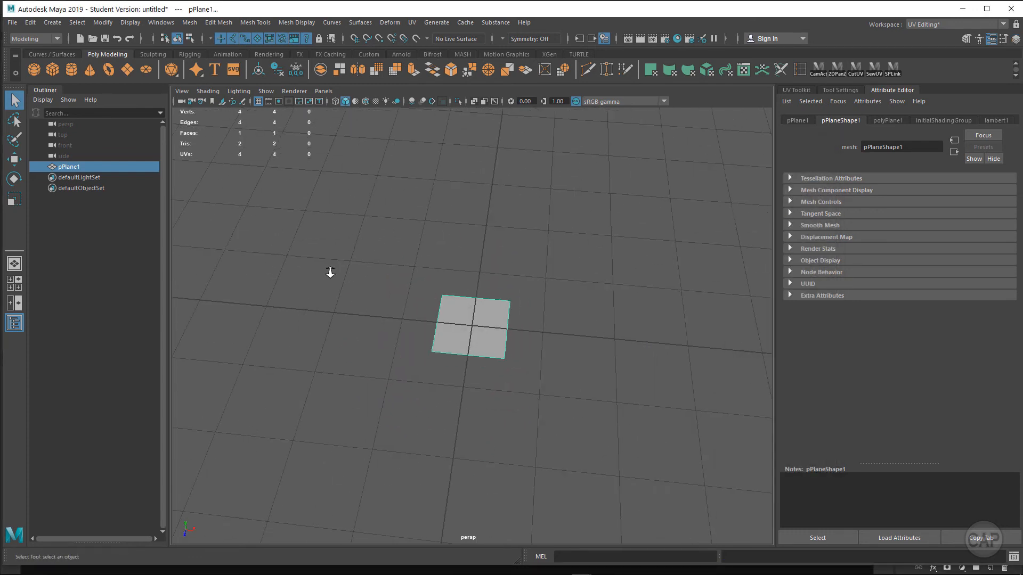
# Bring back the UV Editor beside the perspective view and assign a new Lambert material to the plane
pyautogui.press('space')
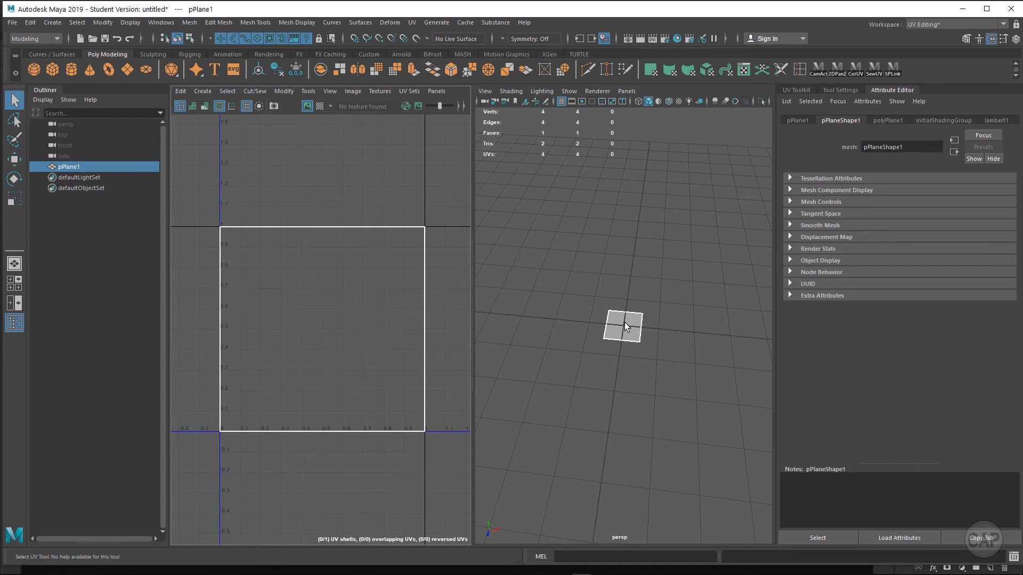
pyautogui.rightClick(625, 326)
pyautogui.click(613, 547)
pyautogui.click(454, 268)
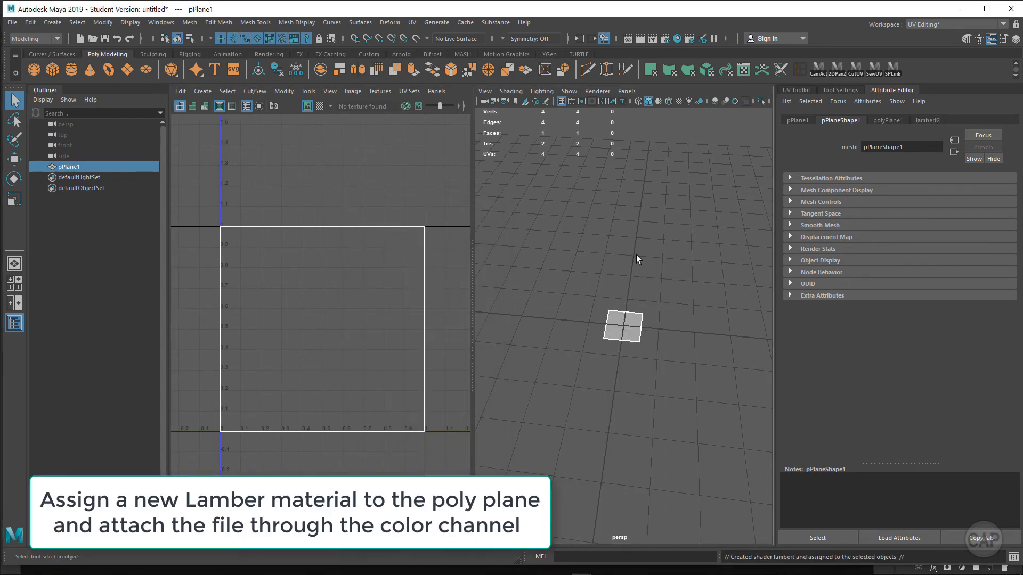
# Connect a File texture to the Lambert's color and load grass_v01.TGA from the Stylized Grass folder
pyautogui.click(928, 121)
pyautogui.click(1004, 241)
pyautogui.click(445, 291)
pyautogui.click(1000, 265)
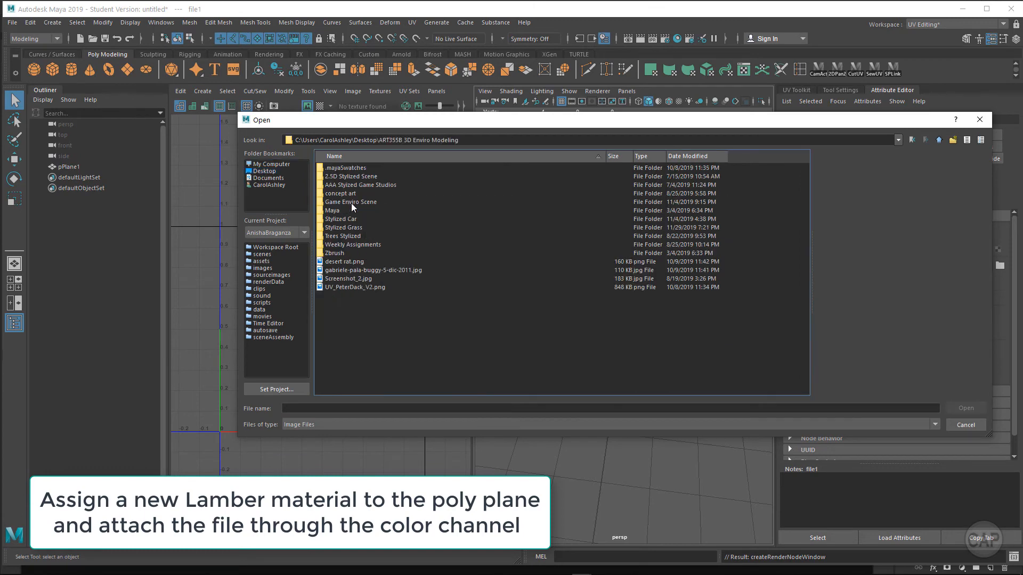
pyautogui.doubleClick(338, 228)
pyautogui.click(335, 219)
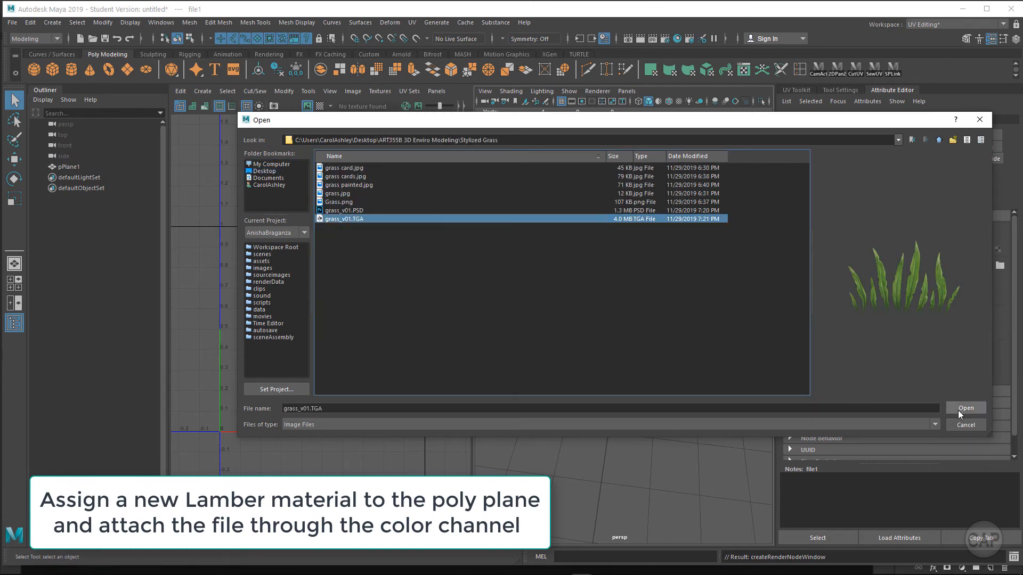
pyautogui.click(966, 408)
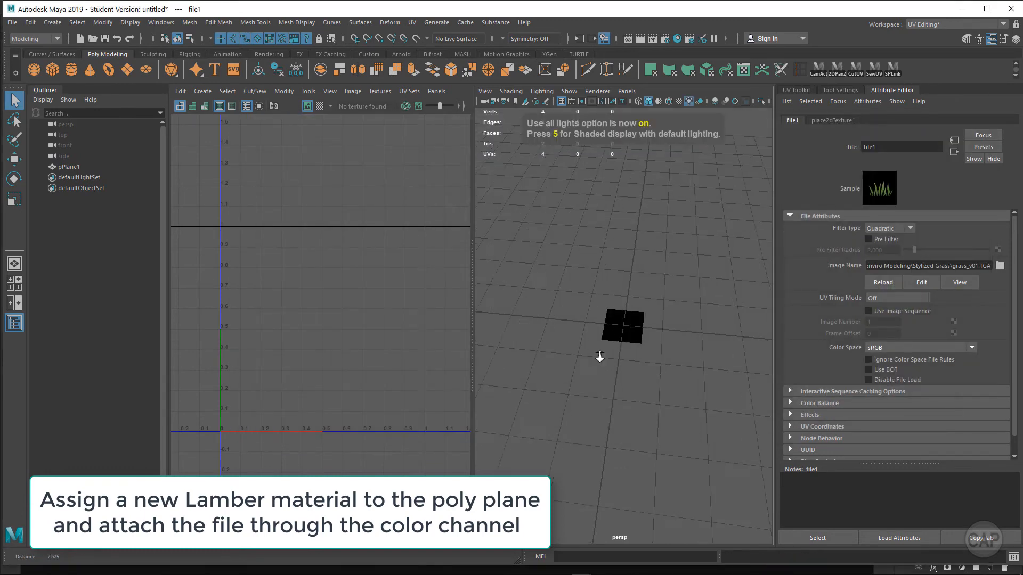
# Stand the grass plane upright by setting its Rotate X to 90, then close the Channel Box
pyautogui.scroll(3, 634, 346)
pyautogui.click(634, 346)
pyautogui.scroll(3, 397, 362)
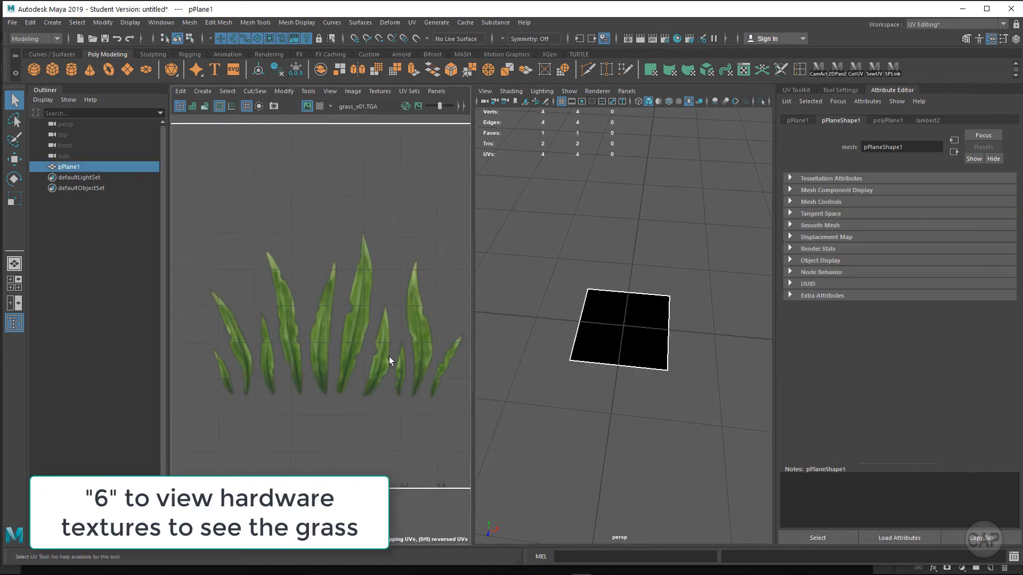
pyautogui.scroll(-1, 310, 344)
pyautogui.keyDown('alt'); pyautogui.moveTo(613, 352); pyautogui.dragTo(621, 325); pyautogui.keyUp('alt')
pyautogui.press('e')
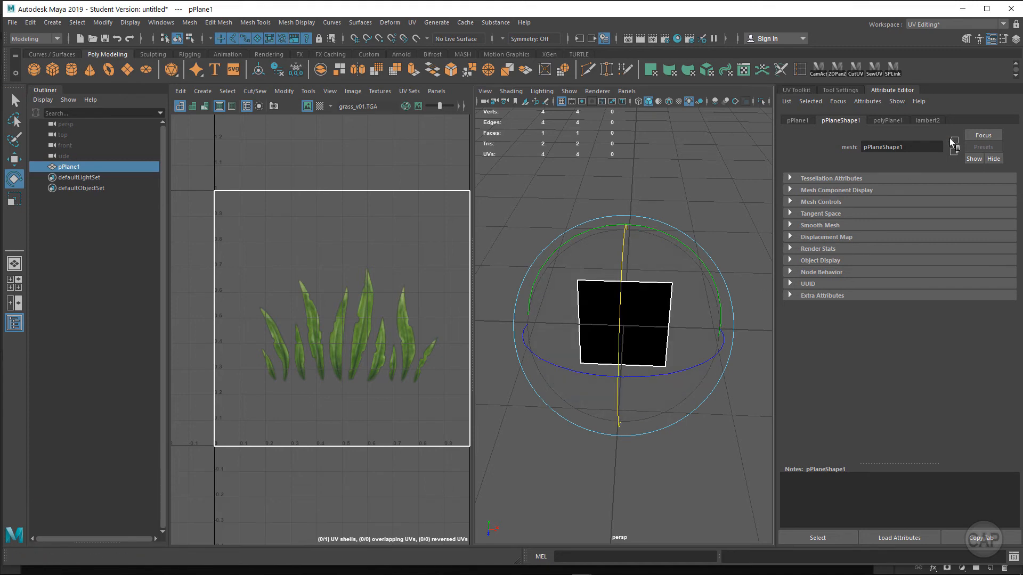
pyautogui.click(1014, 39)
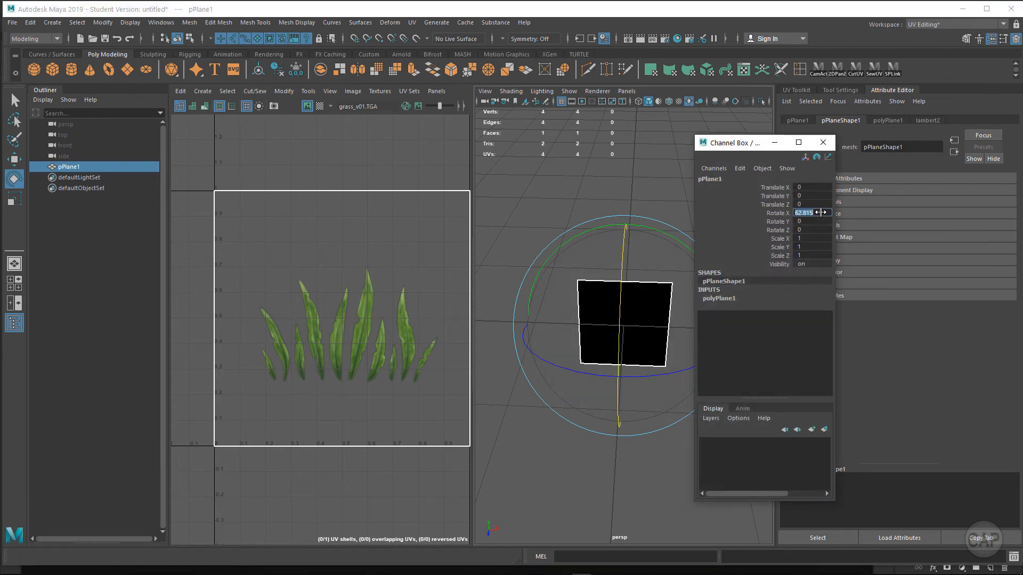
pyautogui.press('pageup')
pyautogui.press('Insert')
pyautogui.click(810, 213)
pyautogui.write('90')
pyautogui.press('Return')
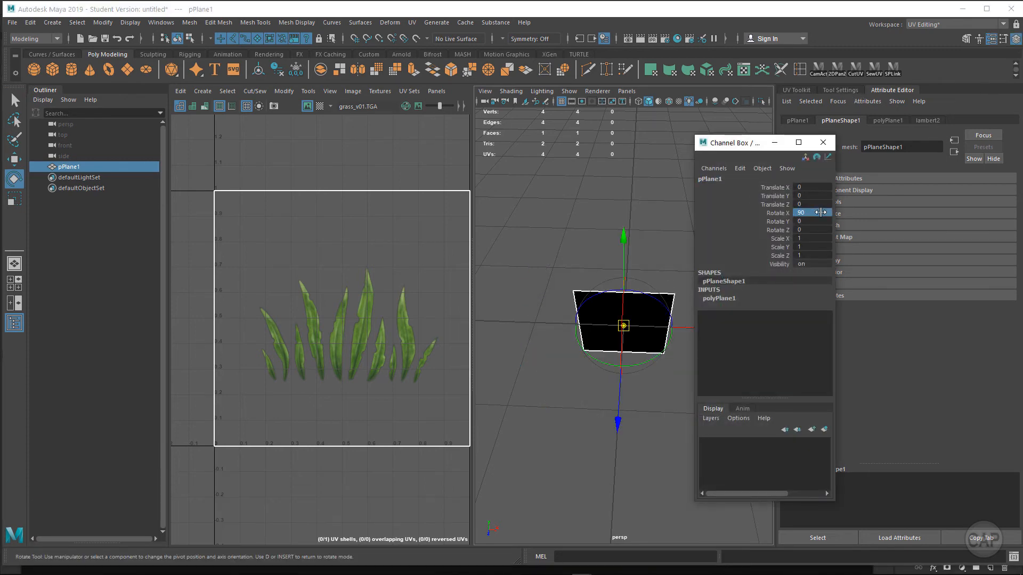
pyautogui.click(825, 142)
# Try flipping the upright plane the other way up by changing its Rotate X value
pyautogui.keyDown('alt'); pyautogui.moveTo(689, 330); pyautogui.dragTo(643, 274); pyautogui.keyUp('alt')
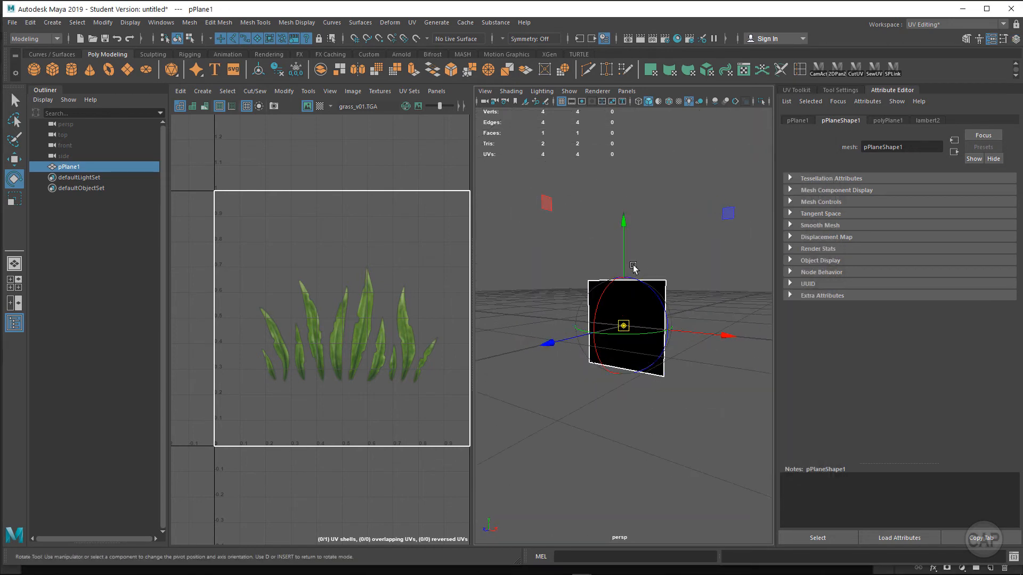
pyautogui.moveTo(640, 319)
pyautogui.keyDown('alt'); pyautogui.mouseDown()
pyautogui.moveTo(586, 322)
pyautogui.moveTo(648, 328)
pyautogui.mouseUp(); pyautogui.keyUp('alt')
pyautogui.press('Insert')
pyautogui.press('w')
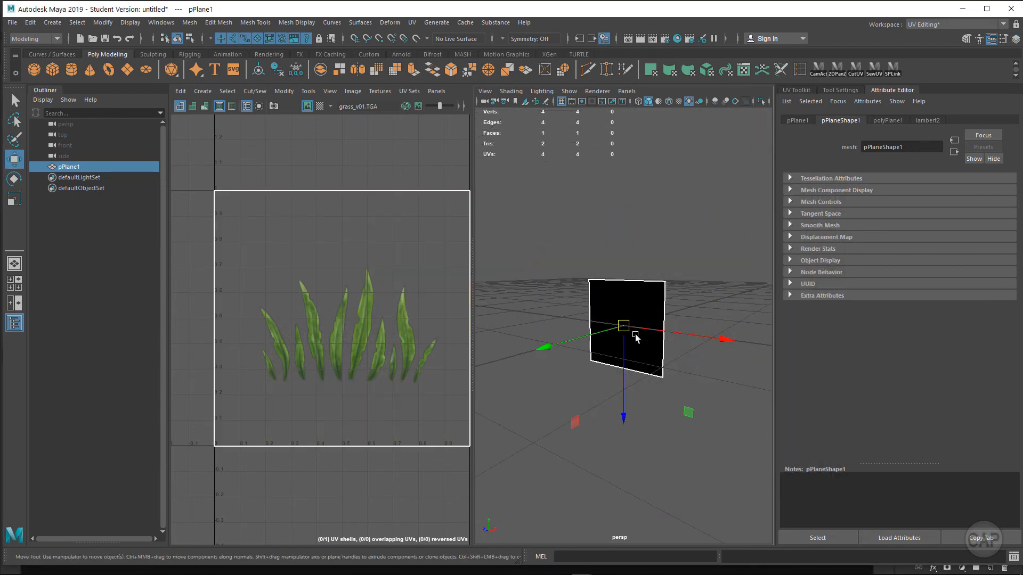
pyautogui.click(1016, 39)
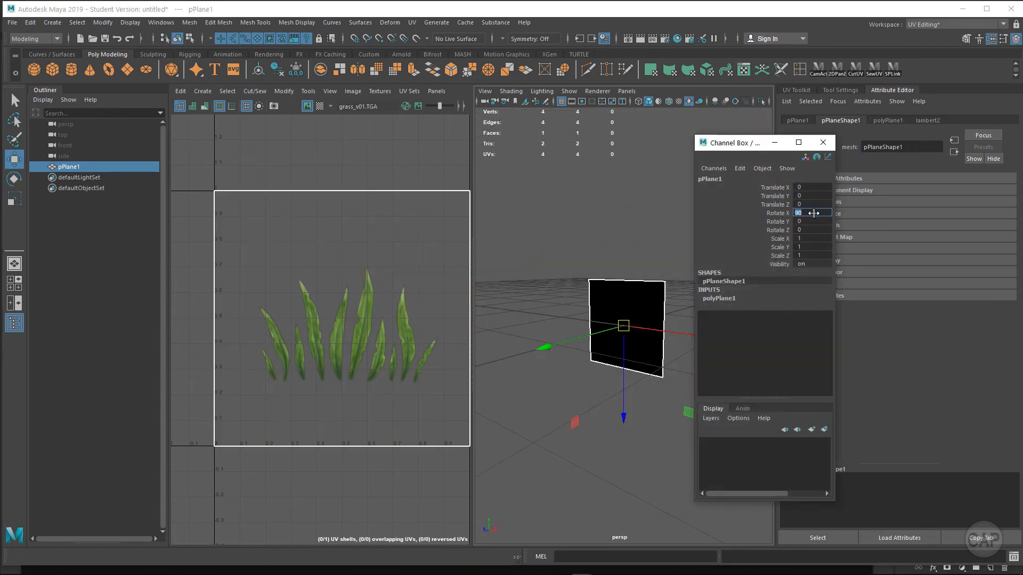
pyautogui.press('Return')
pyautogui.click(823, 142)
pyautogui.keyDown('alt'); pyautogui.moveTo(678, 295); pyautogui.dragTo(679, 316); pyautogui.keyUp('alt')
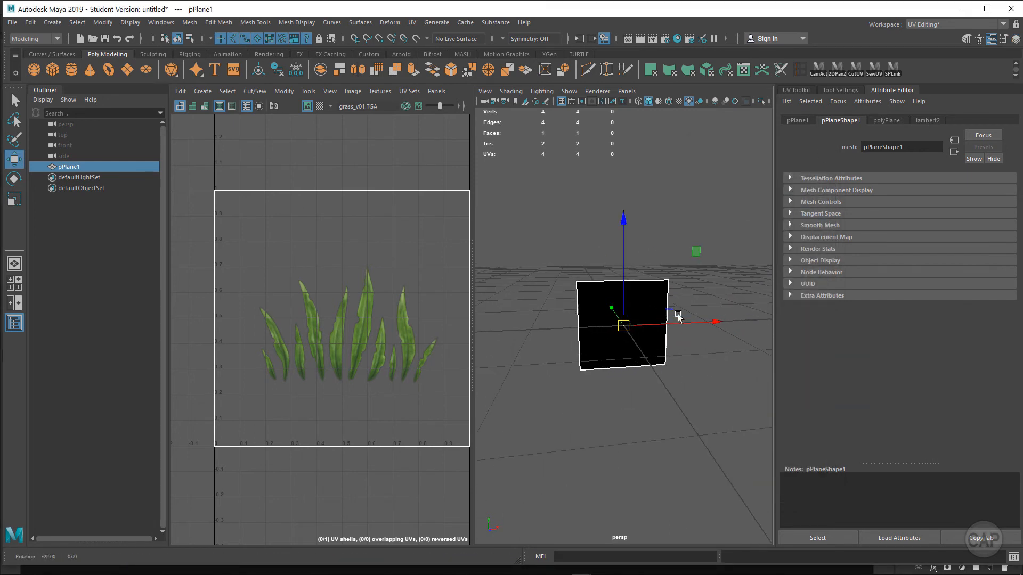
# Display textures in the perspective view, frame the plane and set its Rotate X back to 90
pyautogui.press('6')
pyautogui.keyDown('alt'); pyautogui.moveTo(637, 346); pyautogui.dragTo(600, 363); pyautogui.keyUp('alt')
pyautogui.press('f')
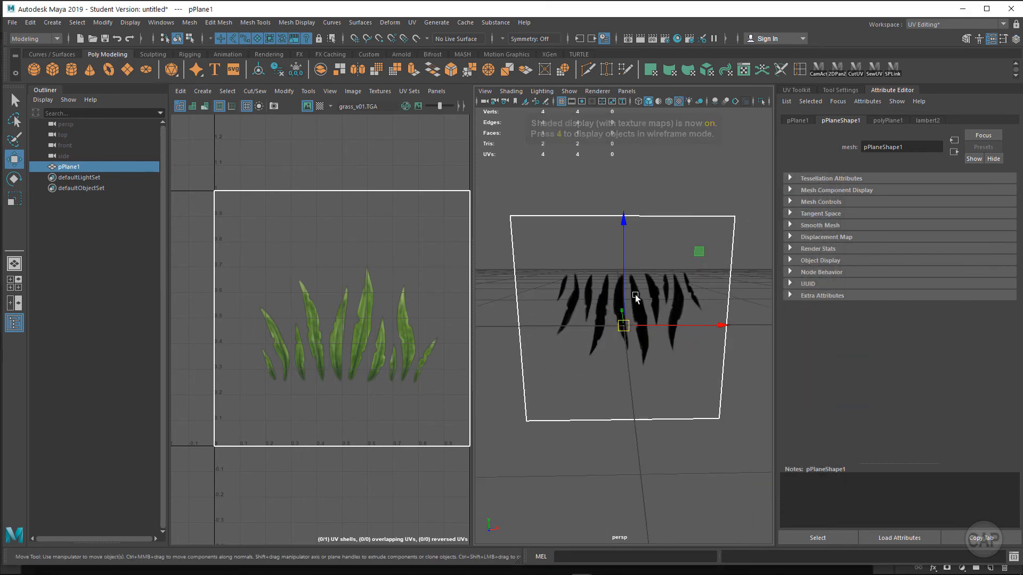
pyautogui.click(1015, 39)
pyautogui.press('Return')
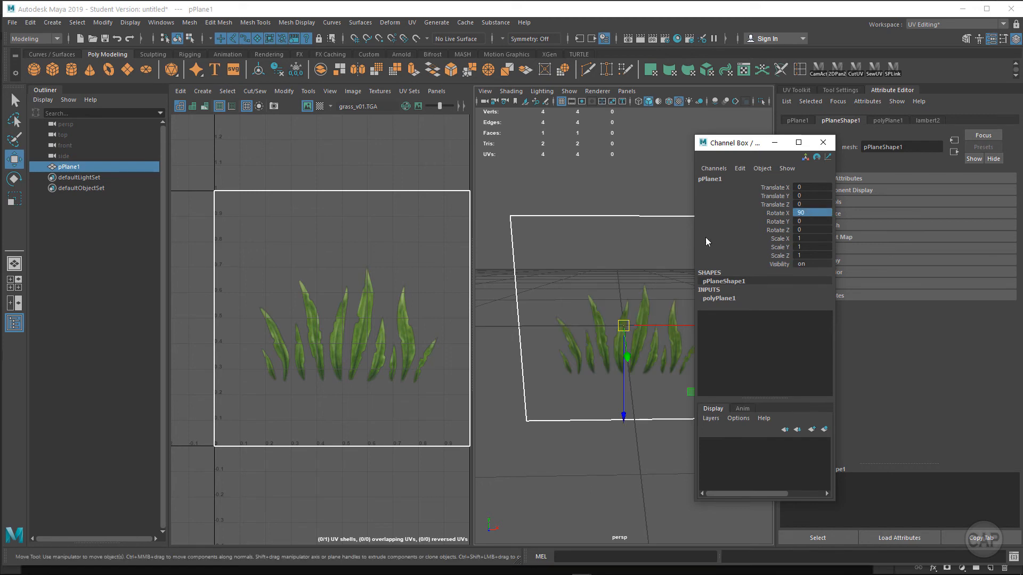
pyautogui.click(822, 142)
# Raise the plane about 0.24 units so the grass roots sit near the grid
pyautogui.keyDown('alt'); pyautogui.moveTo(690, 289); pyautogui.dragTo(680, 279); pyautogui.keyUp('alt')
pyautogui.moveTo(622, 387); pyautogui.dragTo(619, 338)
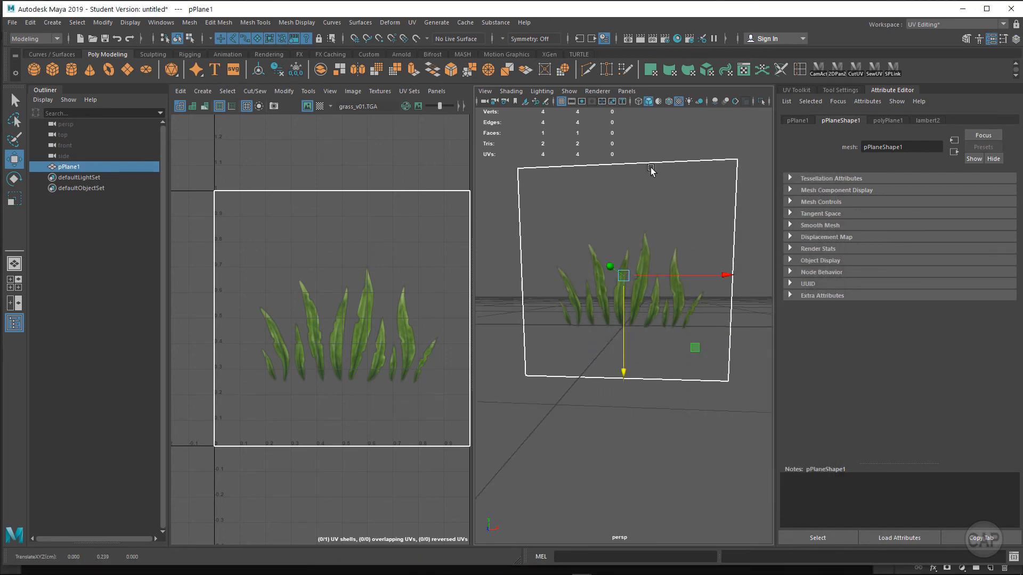
pyautogui.keyDown('alt'); pyautogui.moveTo(493, 285); pyautogui.dragTo(607, 357); pyautogui.keyUp('alt')
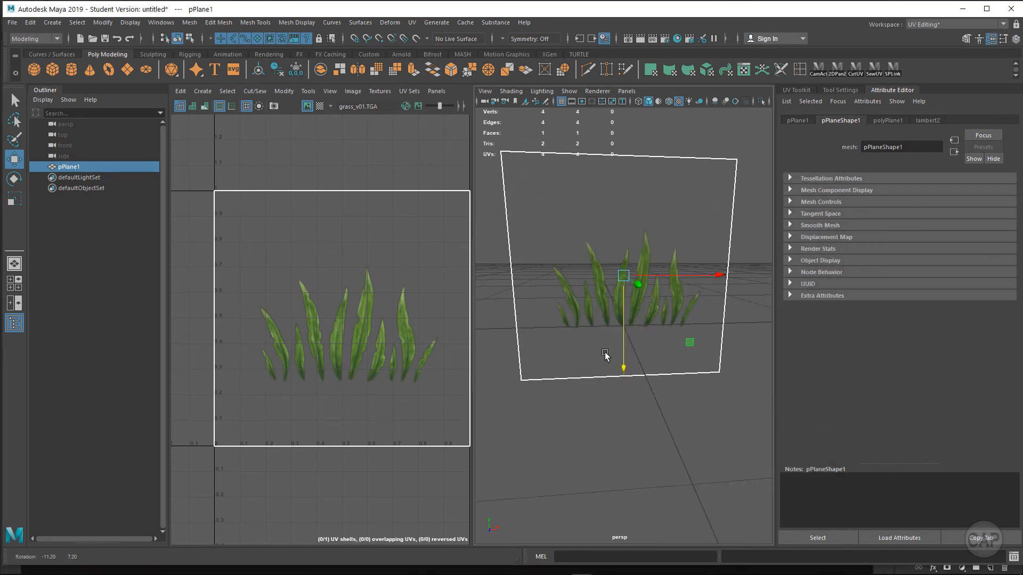
# Shrink the plane's UV shell around the painted grass and align its bottom edge with the roots
pyautogui.rightClick(389, 224)
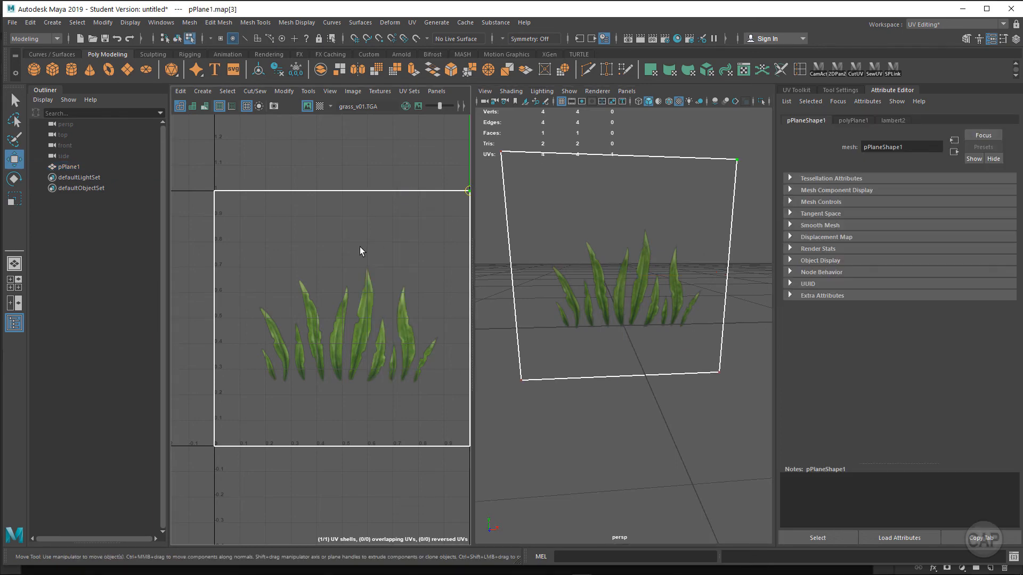
pyautogui.click(340, 249)
pyautogui.press('r')
pyautogui.moveTo(341, 319); pyautogui.dragTo(343, 292)
pyautogui.press('w')
pyautogui.press('r')
pyautogui.press('w')
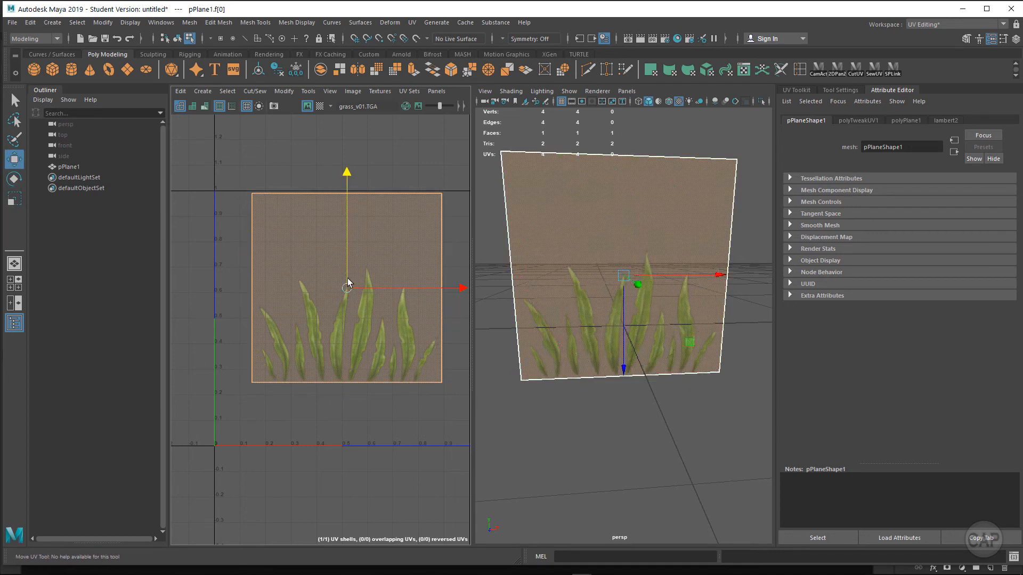
pyautogui.press('F8')
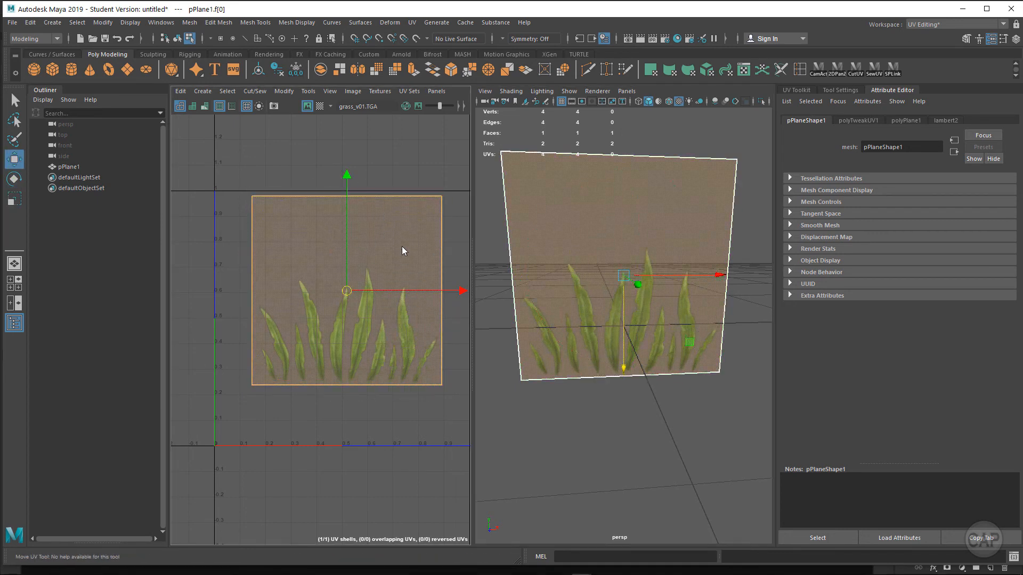
# Move the plane's pivot to the middle of its bottom edge and snap the plane onto the grid centre
pyautogui.press('d')
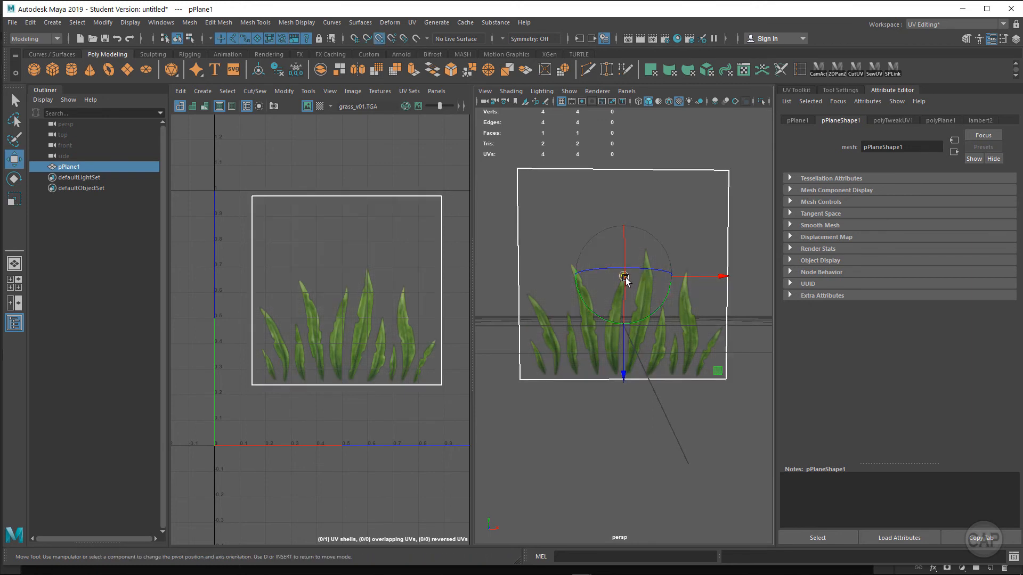
pyautogui.click(652, 379)
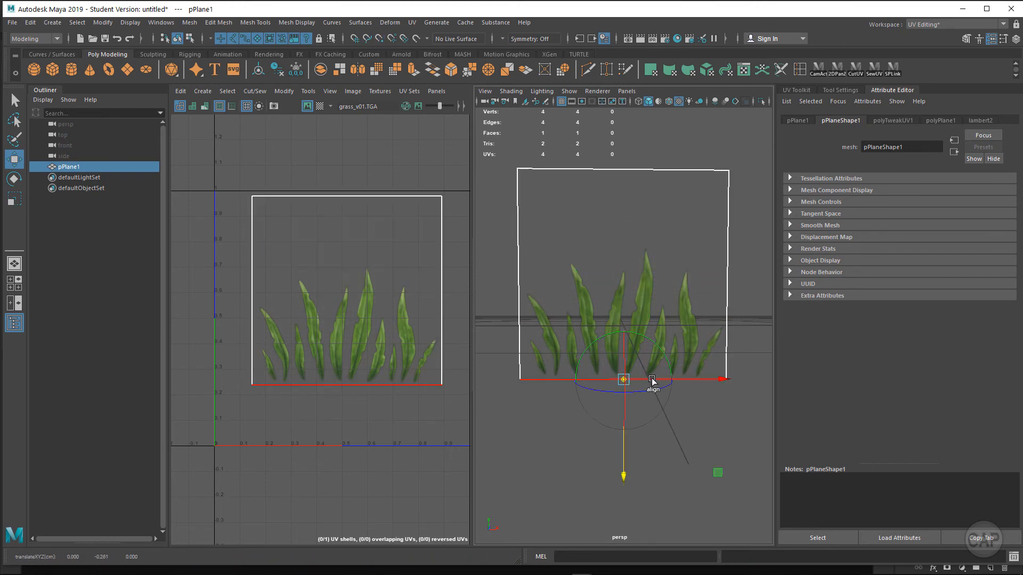
pyautogui.press('d')
pyautogui.moveTo(624, 384); pyautogui.dragTo(731, 349)
pyautogui.press('x')
# Duplicate the grass plane and set the copy's Rotate Y to 90 so the two planes cross
pyautogui.hotkey('ctrl', 'd')
pyautogui.press('e')
pyautogui.moveTo(628, 408); pyautogui.dragTo(683, 403)
pyautogui.click(1015, 39)
pyautogui.click(820, 221)
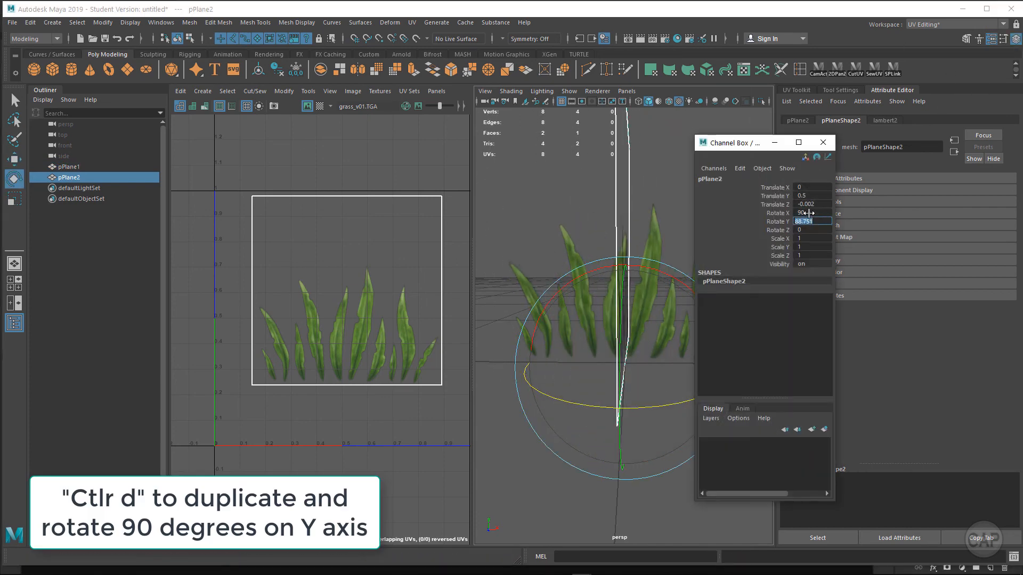
pyautogui.write('90')
pyautogui.press('Return')
pyautogui.click(823, 142)
# Select the original plane's UV shell and nudge it up slightly over the grass texture
pyautogui.press('f')
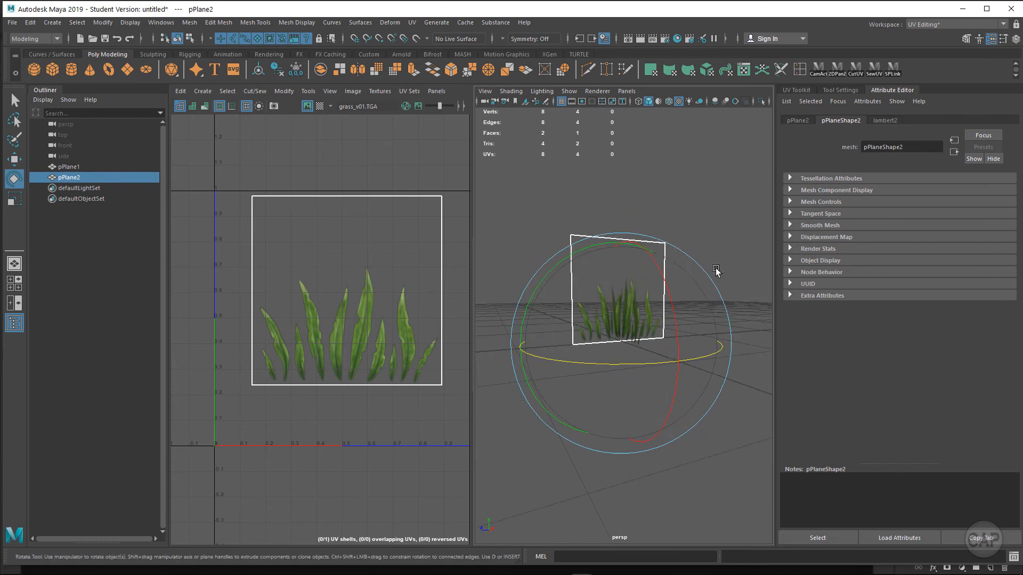
pyautogui.click(716, 270)
pyautogui.scroll(5, 716, 271)
pyautogui.moveTo(716, 270)
pyautogui.keyDown('alt'); pyautogui.mouseDown()
pyautogui.moveTo(754, 354)
pyautogui.moveTo(676, 345)
pyautogui.mouseUp(); pyautogui.keyUp('alt')
pyautogui.click(582, 268)
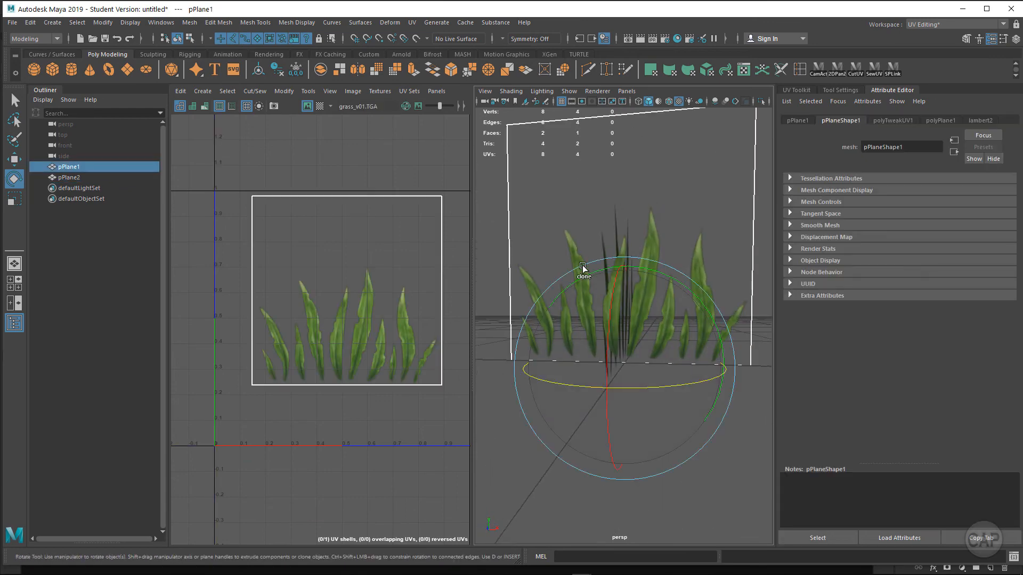
pyautogui.rightClick(410, 266)
pyautogui.press('w')
pyautogui.rightClick(329, 244)
pyautogui.press('e')
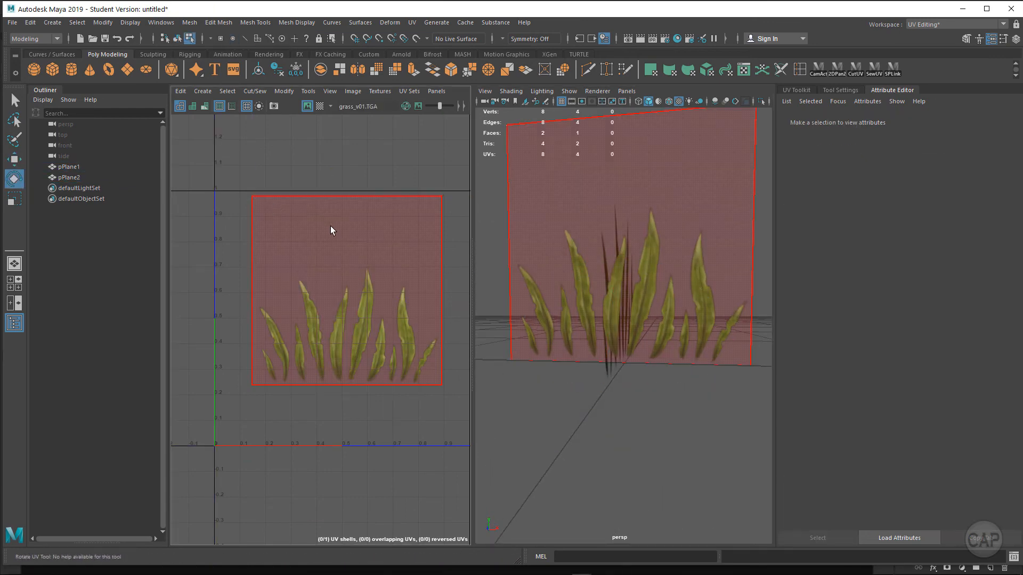
pyautogui.click(345, 269)
pyautogui.press('w')
pyautogui.moveTo(346, 249); pyautogui.dragTo(346, 248)
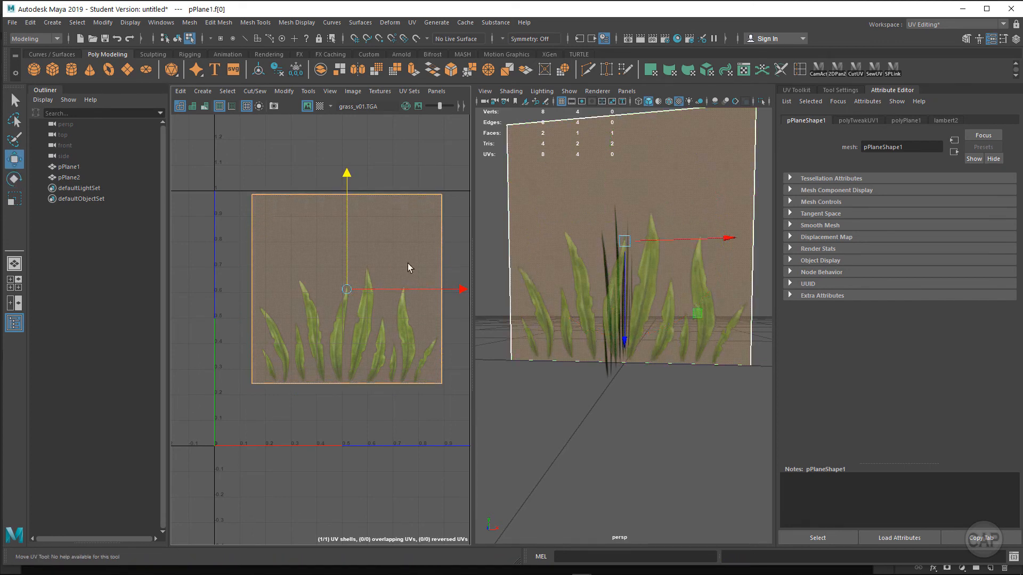
# Return to object mode, select both crossed grass planes and lower them slightly
pyautogui.click(666, 402)
pyautogui.keyDown('alt'); pyautogui.moveTo(666, 402); pyautogui.dragTo(618, 421); pyautogui.keyUp('alt')
pyautogui.rightClick(687, 247)
pyautogui.click(738, 230)
pyautogui.click(533, 211)
pyautogui.keyDown('shift'); pyautogui.click(639, 186); pyautogui.keyUp('shift')
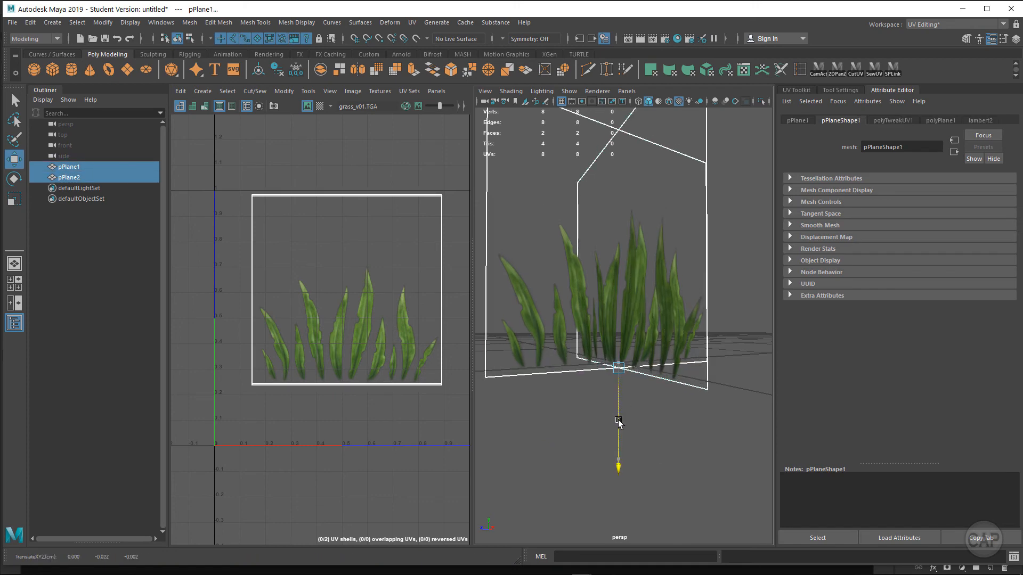
# Enable Two Sided Lighting in the perspective view and deselect the planes
pyautogui.keyDown('alt'); pyautogui.moveTo(690, 399); pyautogui.dragTo(603, 405); pyautogui.keyUp('alt')
pyautogui.keyDown('alt'); pyautogui.moveTo(592, 314); pyautogui.dragTo(706, 312); pyautogui.keyUp('alt')
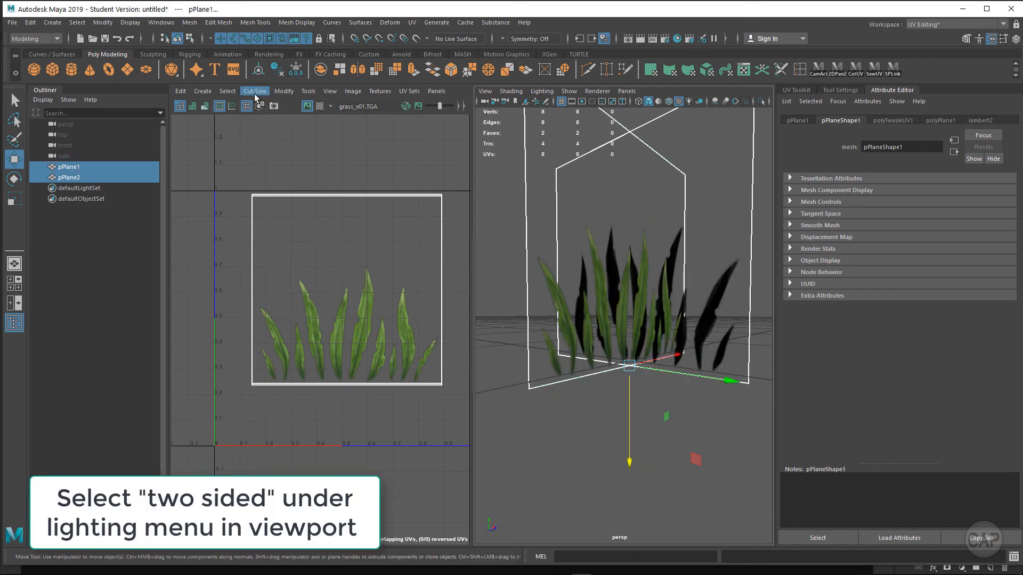
pyautogui.click(542, 91)
pyautogui.click(560, 176)
pyautogui.click(489, 419)
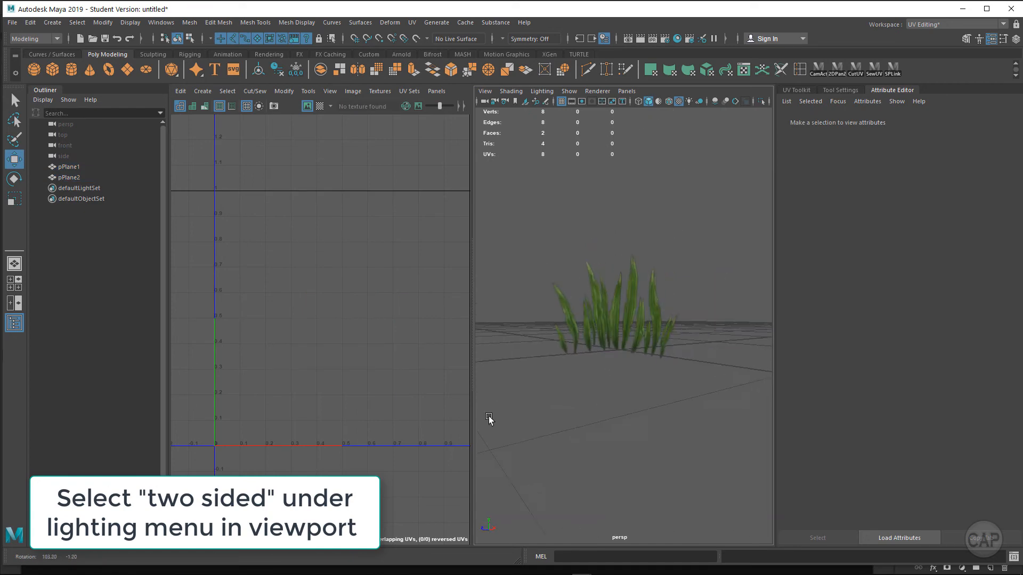
pyautogui.keyDown('alt'); pyautogui.moveTo(489, 419); pyautogui.dragTo(557, 436); pyautogui.keyUp('alt')
pyautogui.scroll(3, 637, 310)
# Rename the original plane grass_01 and its rotated copy grass_02
pyautogui.click(635, 310)
pyautogui.doubleClick(72, 168)
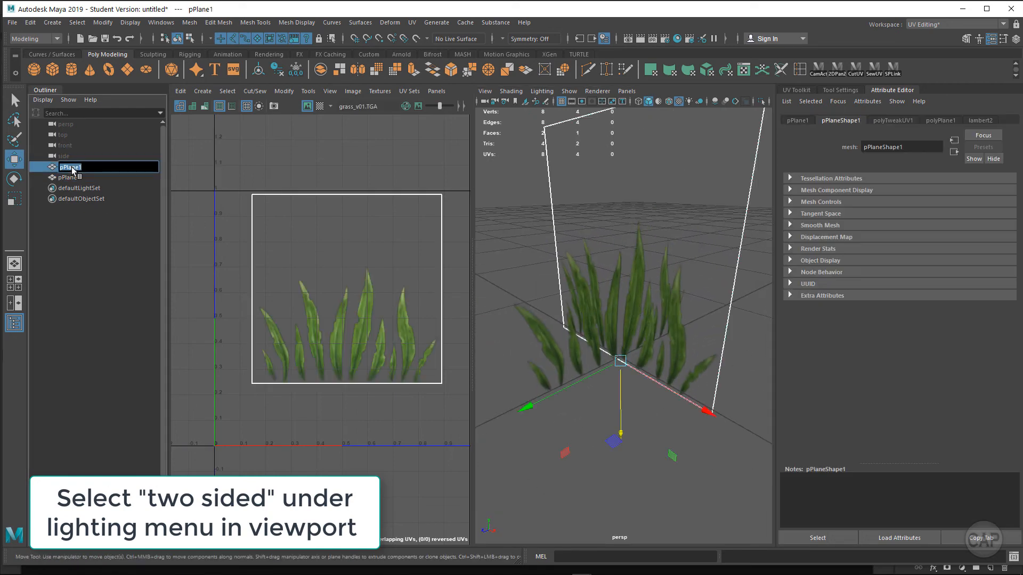
pyautogui.write('grass_01')
pyautogui.press('Return')
pyautogui.doubleClick(74, 177)
pyautogui.write('gras')
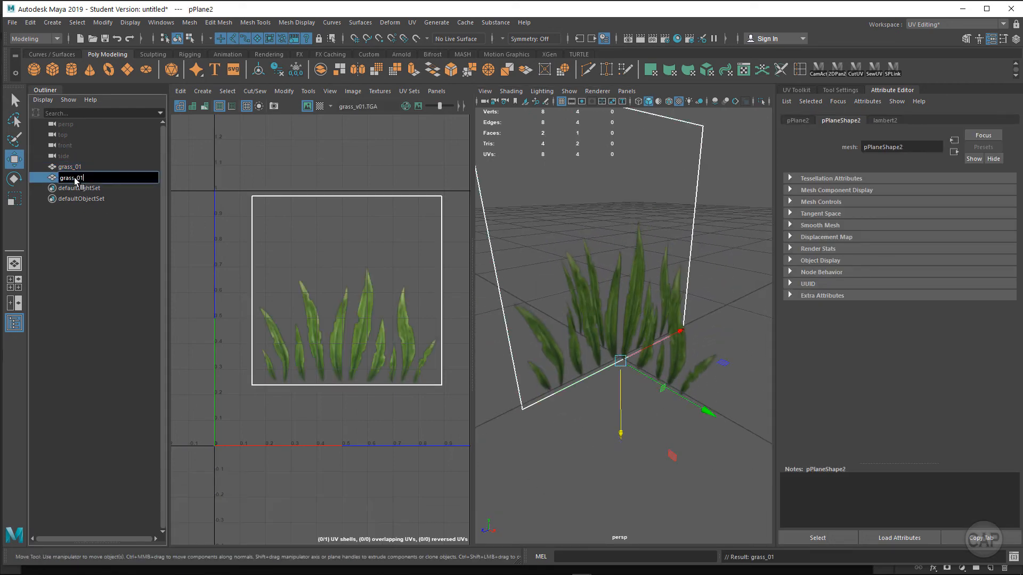
pyautogui.write('s_03')
pyautogui.press('BackSpace')
pyautogui.write('2')
pyautogui.press('Return')
# Combine grass_01 and grass_02 into one mesh and rename it grass
pyautogui.keyDown('shift'); pyautogui.click(101, 168); pyautogui.keyUp('shift')
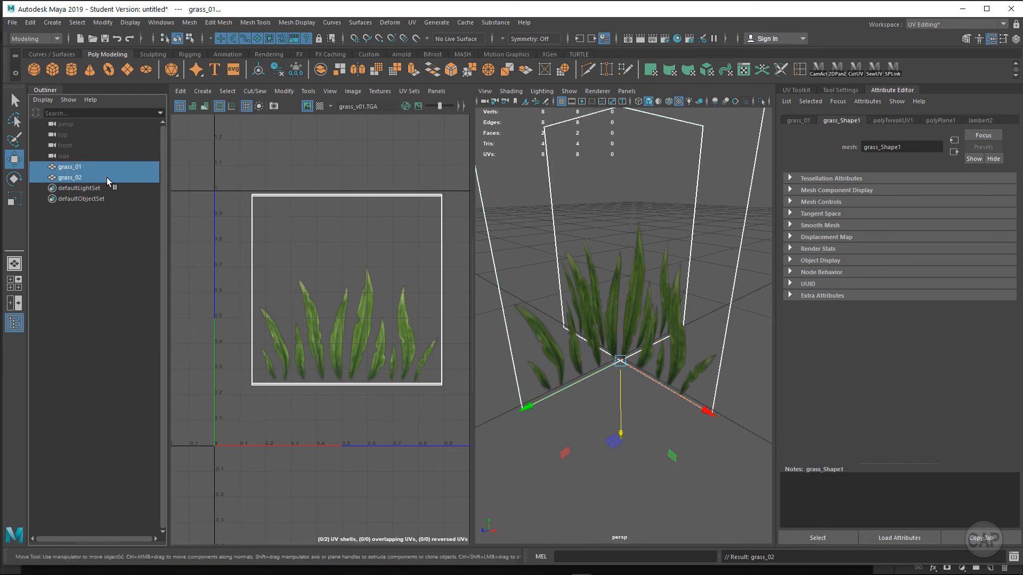
pyautogui.click(339, 70)
pyautogui.doubleClick(80, 190)
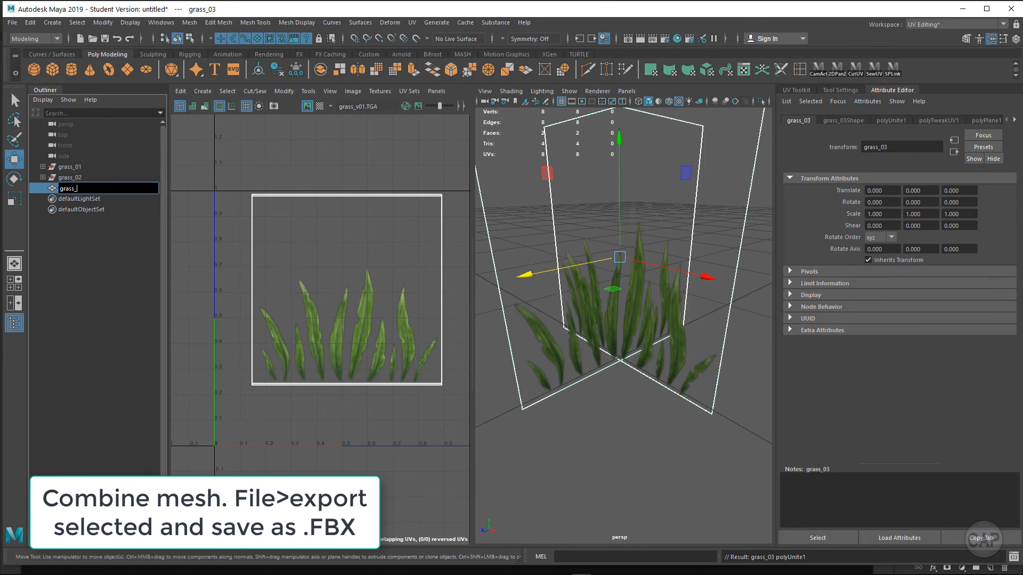
pyautogui.press('BackSpace')
pyautogui.press('Return')
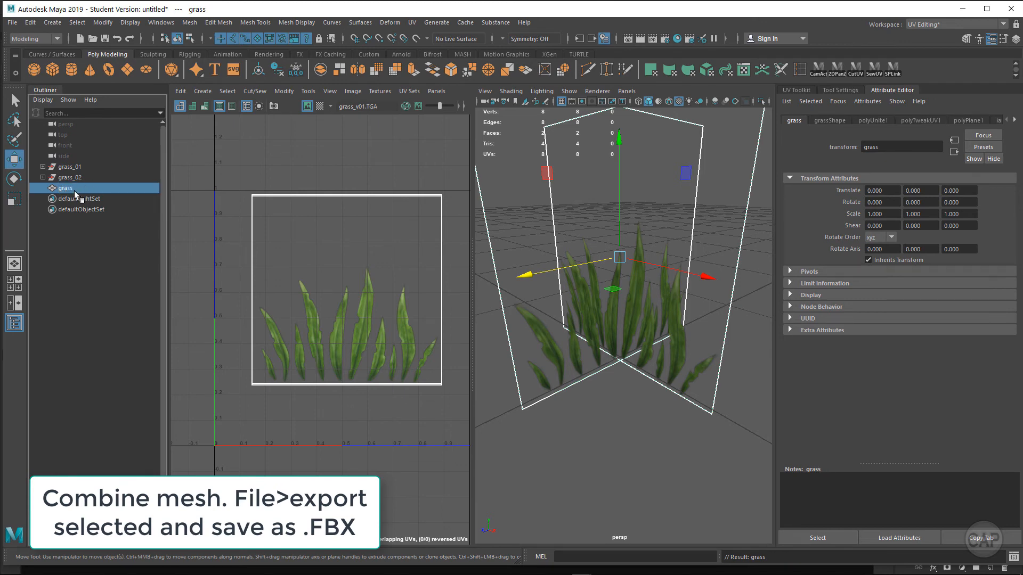
# Start exporting the selected mesh with the FBX export file type and the file name grass
pyautogui.click(12, 22)
pyautogui.click(42, 173)
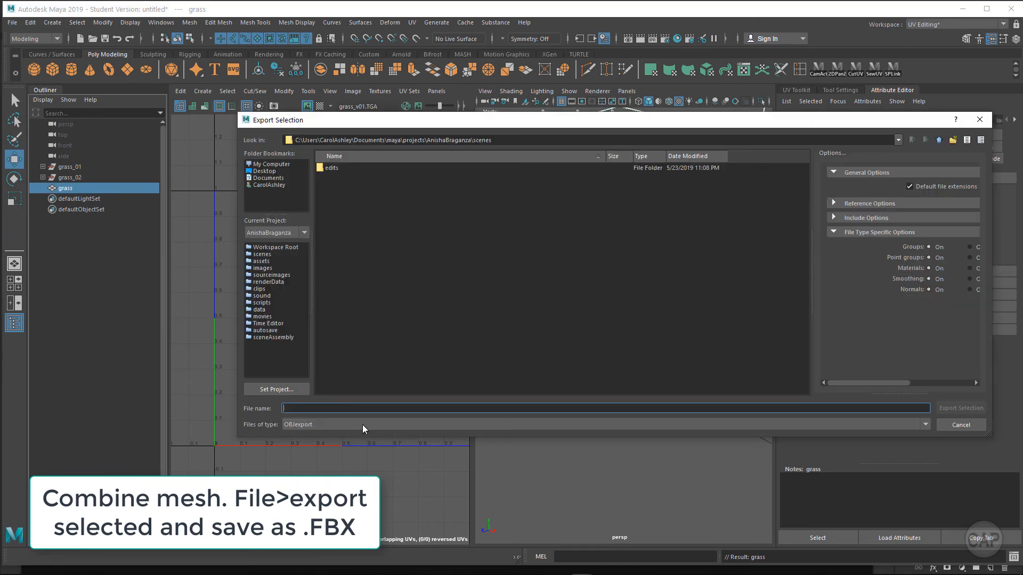
pyautogui.click(363, 428)
pyautogui.click(303, 469)
pyautogui.click(317, 408)
pyautogui.write('grass')
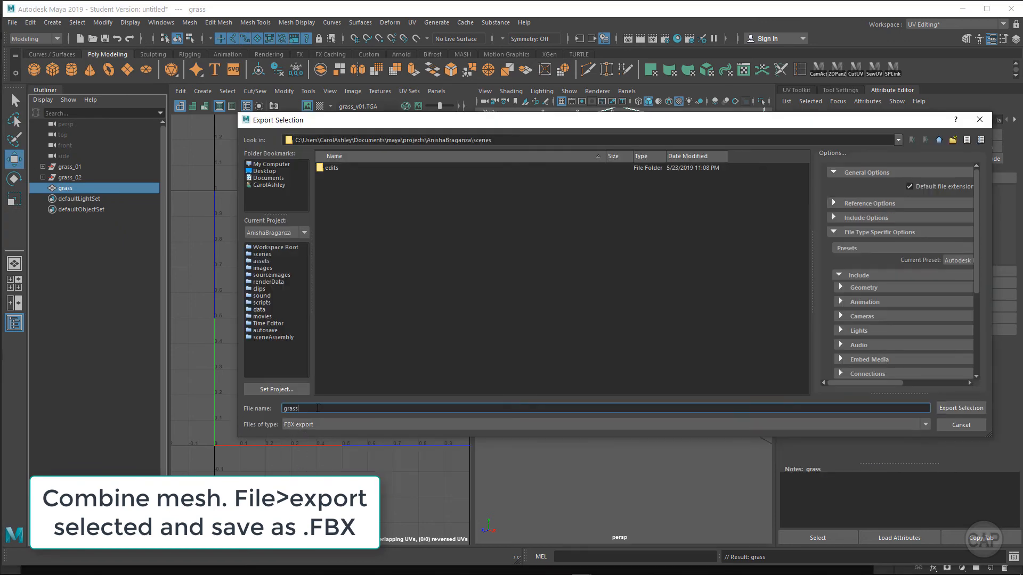
# Browse from the Desktop to ART355B 3D Enviro Modeling\Stylized Grass and create a subfolder named fbx
pyautogui.click(265, 171)
pyautogui.doubleClick(348, 202)
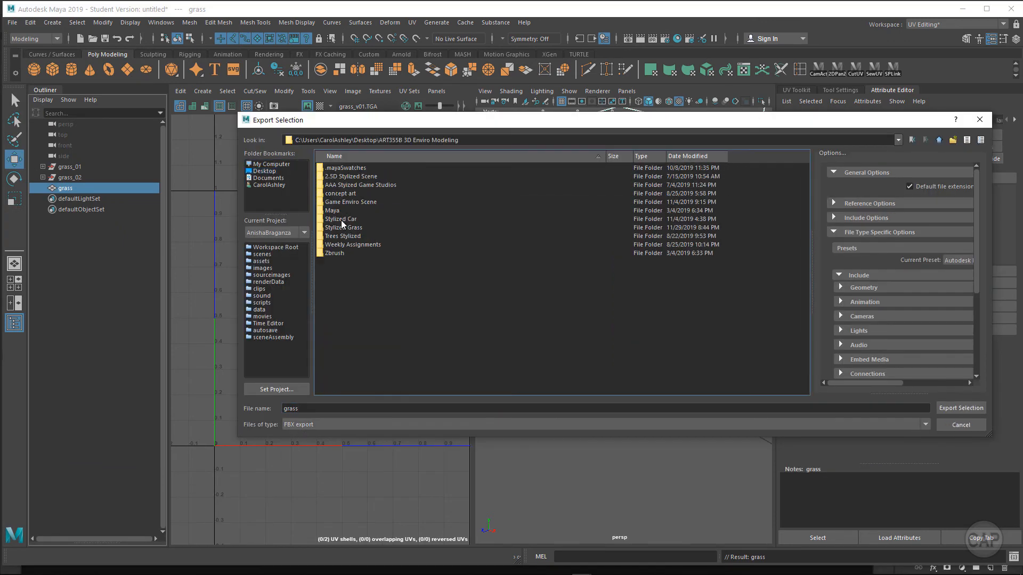
pyautogui.doubleClick(341, 220)
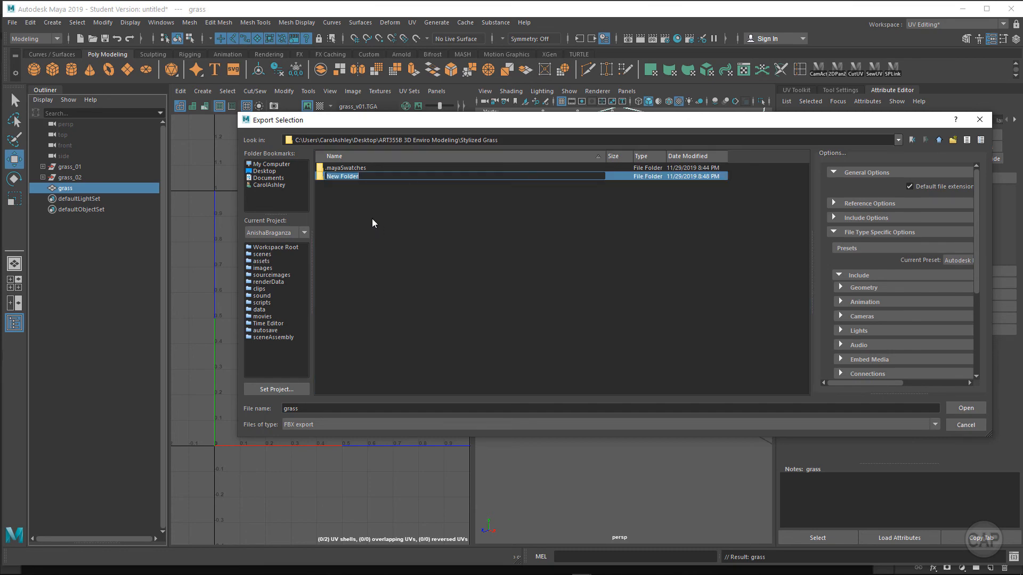
pyautogui.write('fbx')
pyautogui.press('Return')
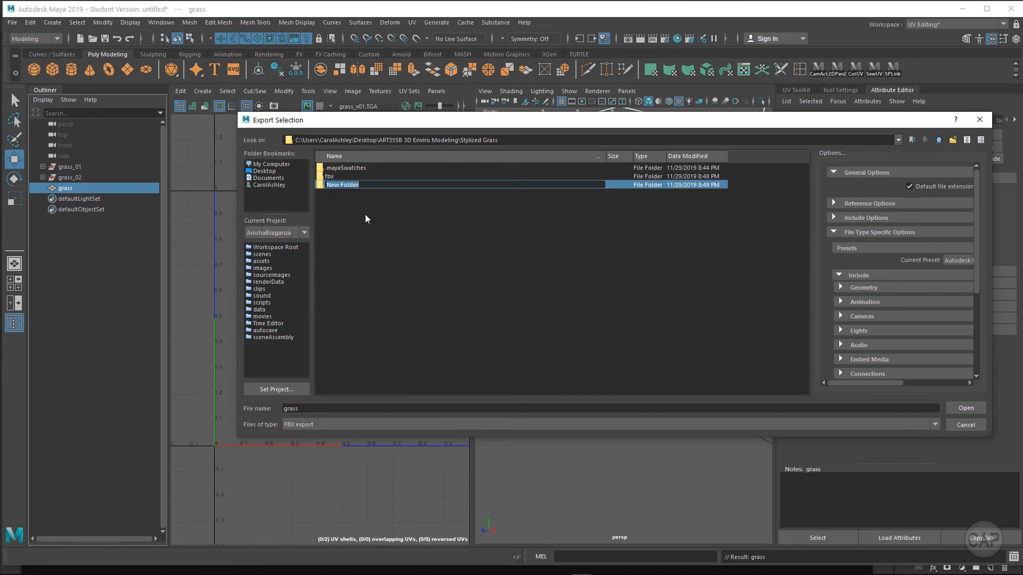
# Export the selected grass mesh into the fbx folder
pyautogui.doubleClick(331, 176)
pyautogui.click(961, 409)
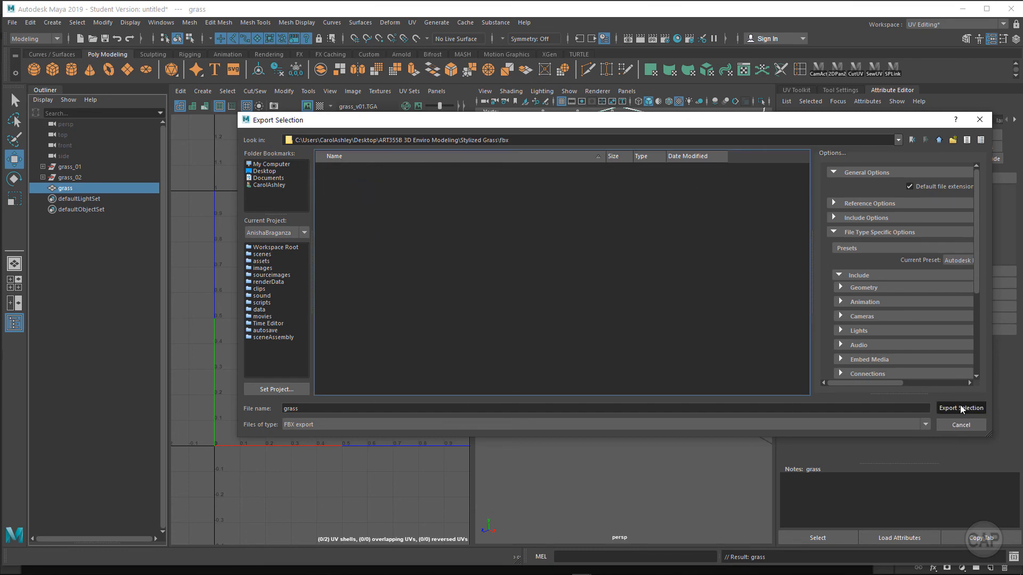
# Save the scene as a Maya ASCII file named grass in the Stylized Grass\maya folder
pyautogui.click(12, 22)
pyautogui.click(28, 66)
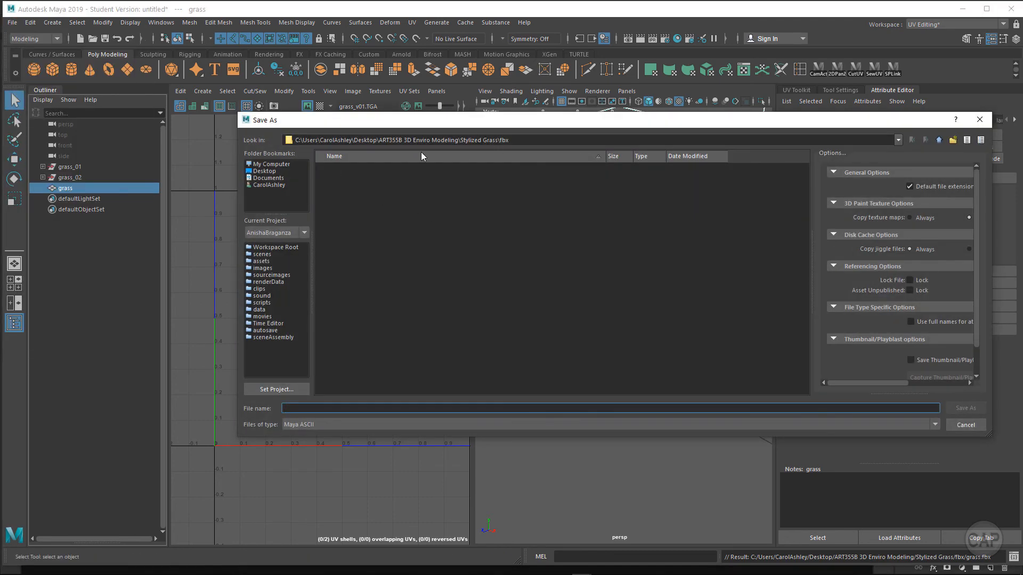
pyautogui.click(939, 140)
pyautogui.doubleClick(334, 198)
pyautogui.click(320, 409)
pyautogui.write('grass')
pyautogui.click(965, 411)
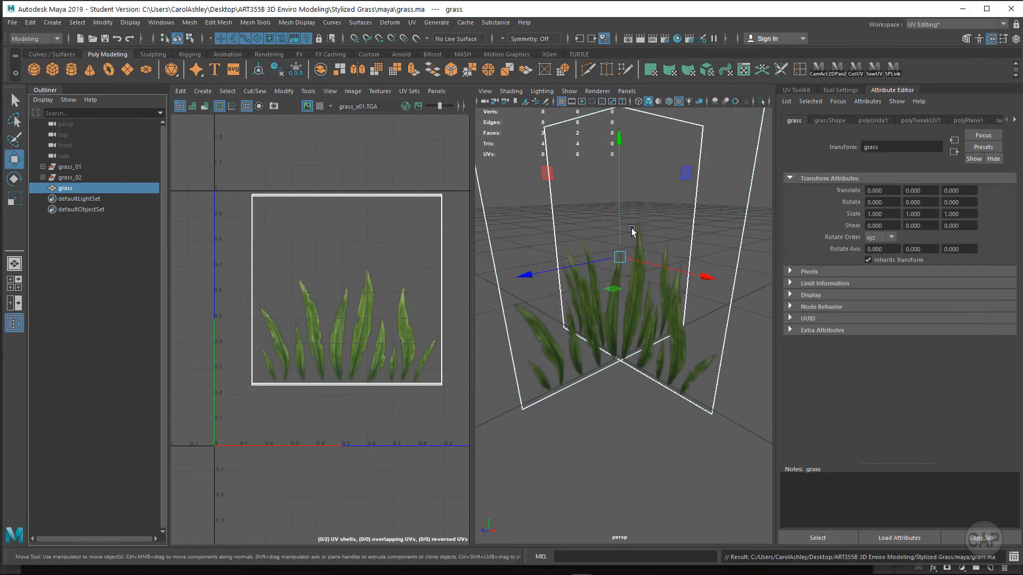
# Switch to Marmoset Toolbag and import grass.fbx from Desktop\ART355B 3D Enviro Modeling\Stylized Grass\fbx
pyautogui.moveTo(449, 571)
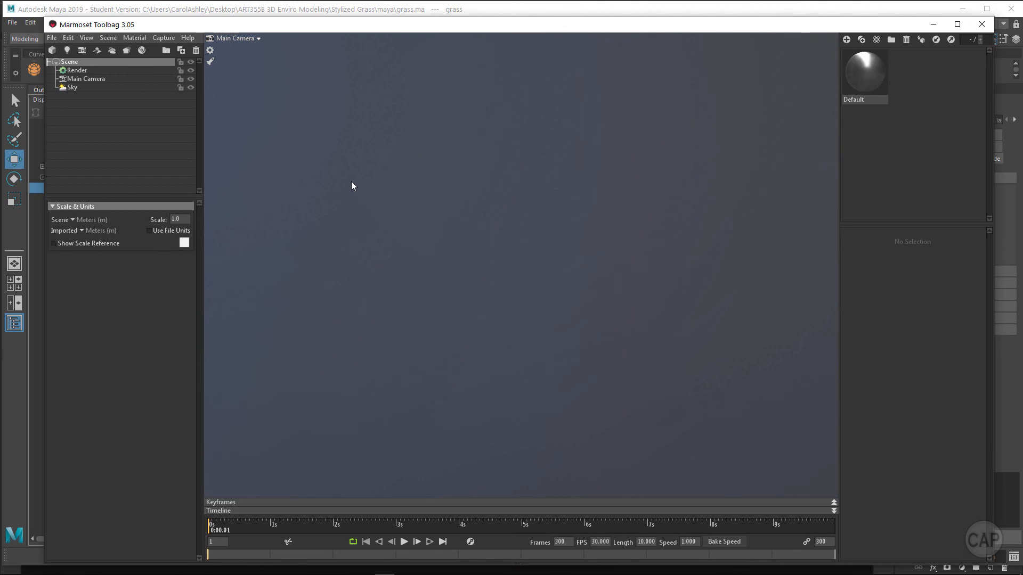
pyautogui.click(88, 243)
pyautogui.click(51, 38)
pyautogui.click(74, 113)
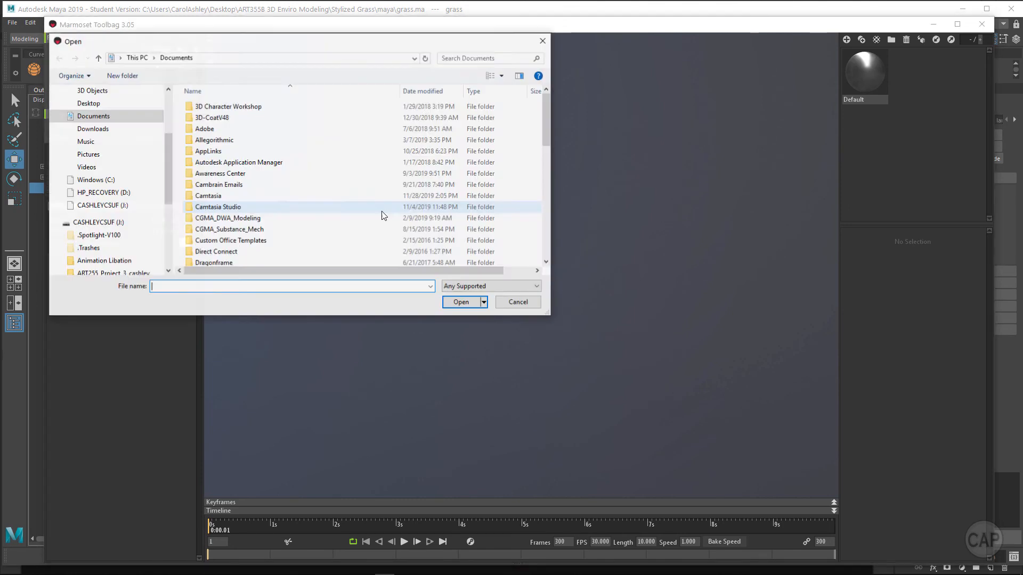
pyautogui.click(88, 103)
pyautogui.doubleClick(392, 120)
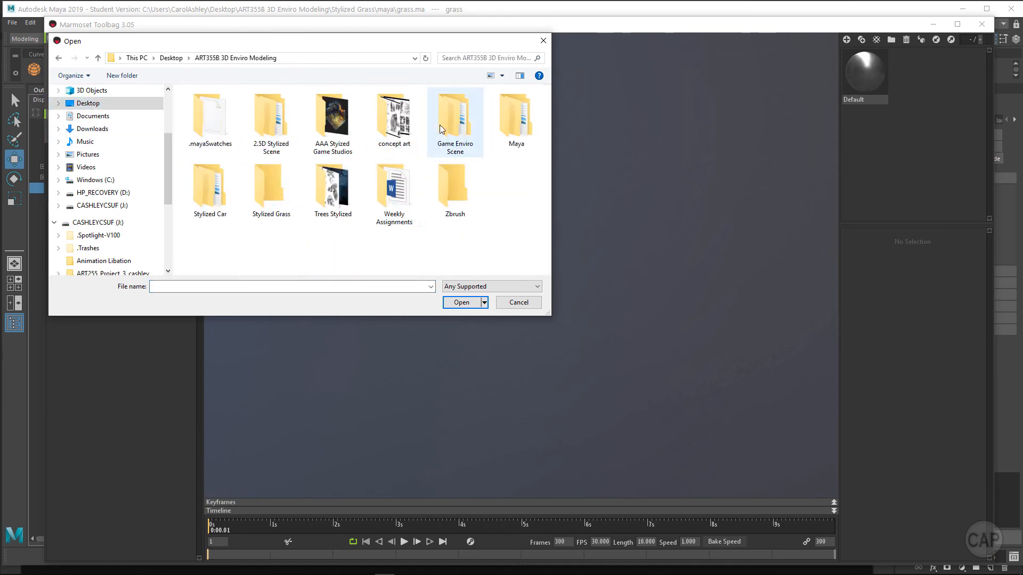
pyautogui.doubleClick(272, 181)
pyautogui.doubleClick(203, 118)
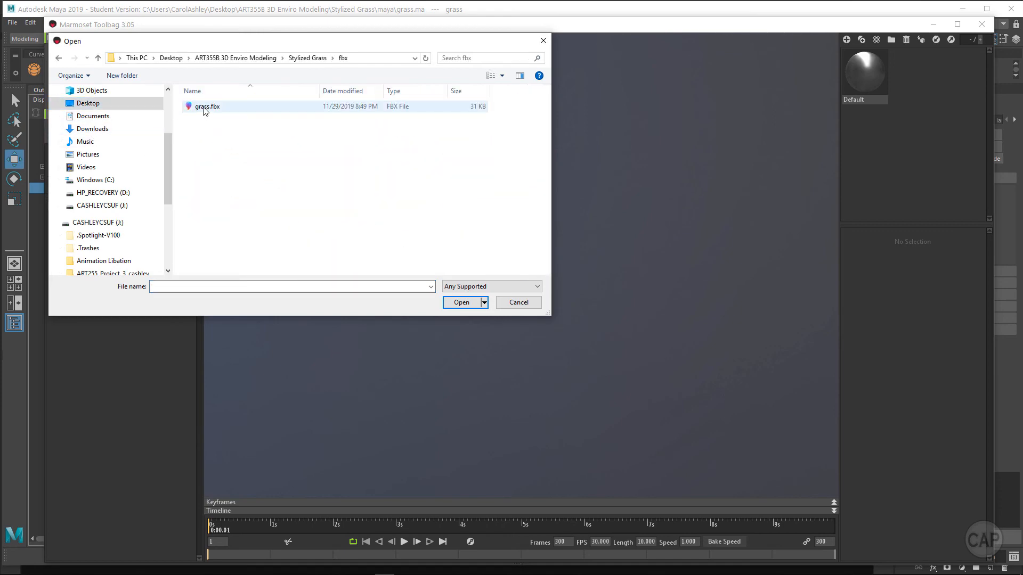
pyautogui.click(205, 109)
pyautogui.click(457, 302)
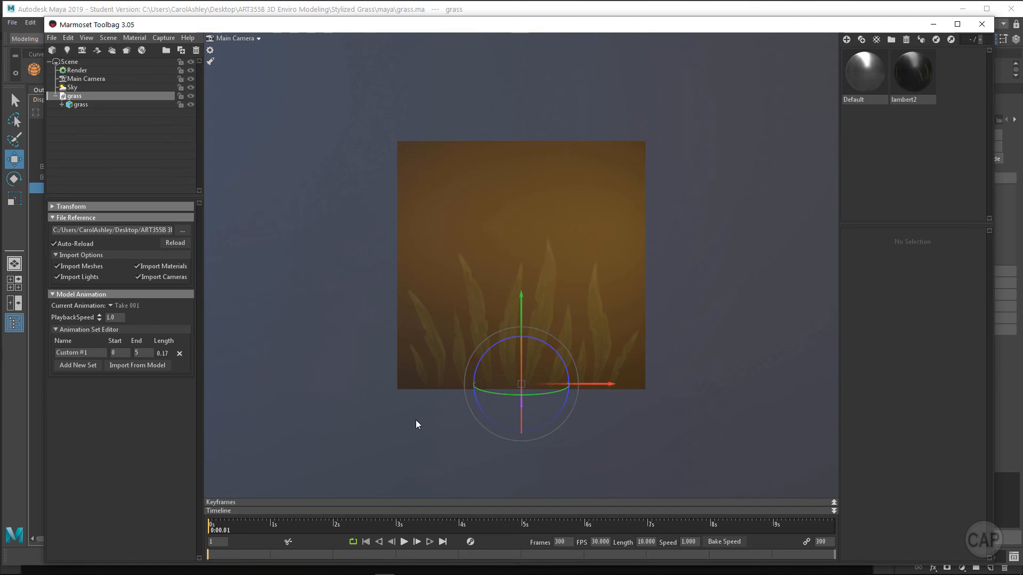
# Set the gloss of the grass mesh's lambert2 material to 0
pyautogui.click(447, 431)
pyautogui.moveTo(504, 440); pyautogui.dragTo(425, 450)
pyautogui.click(607, 321)
pyautogui.moveTo(607, 321); pyautogui.dragTo(630, 343)
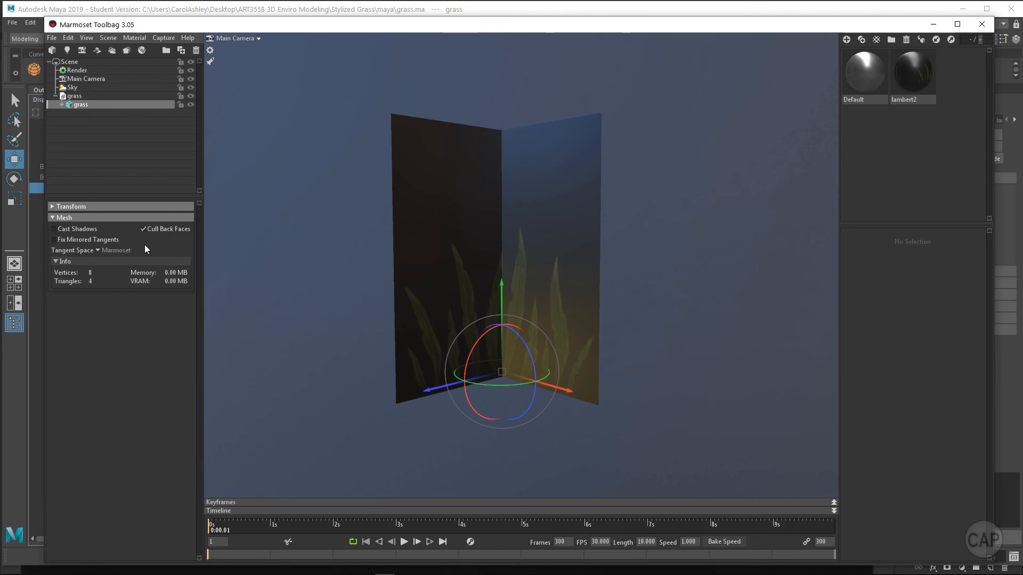
pyautogui.click(912, 72)
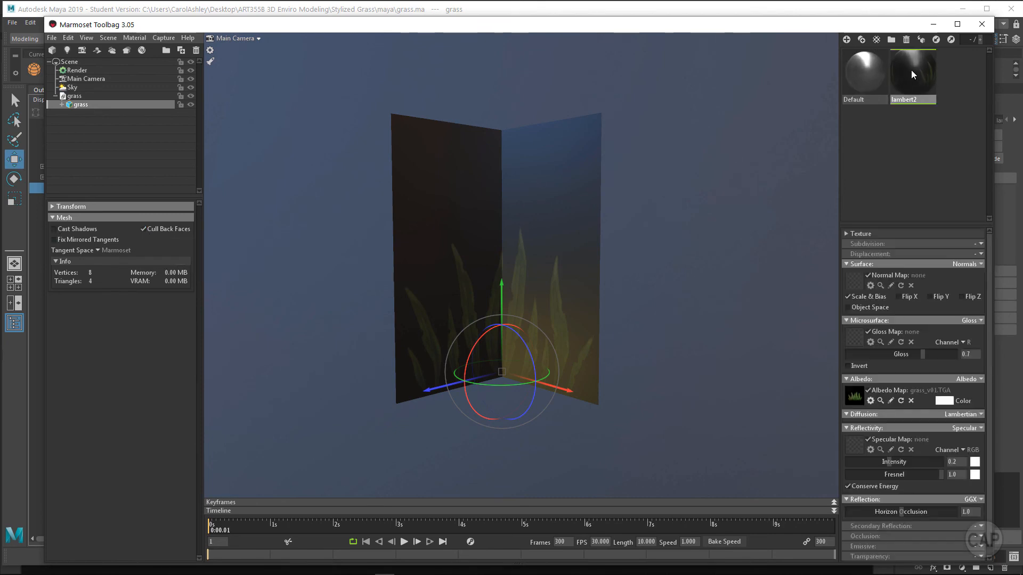
pyautogui.click(848, 366)
pyautogui.click(848, 366)
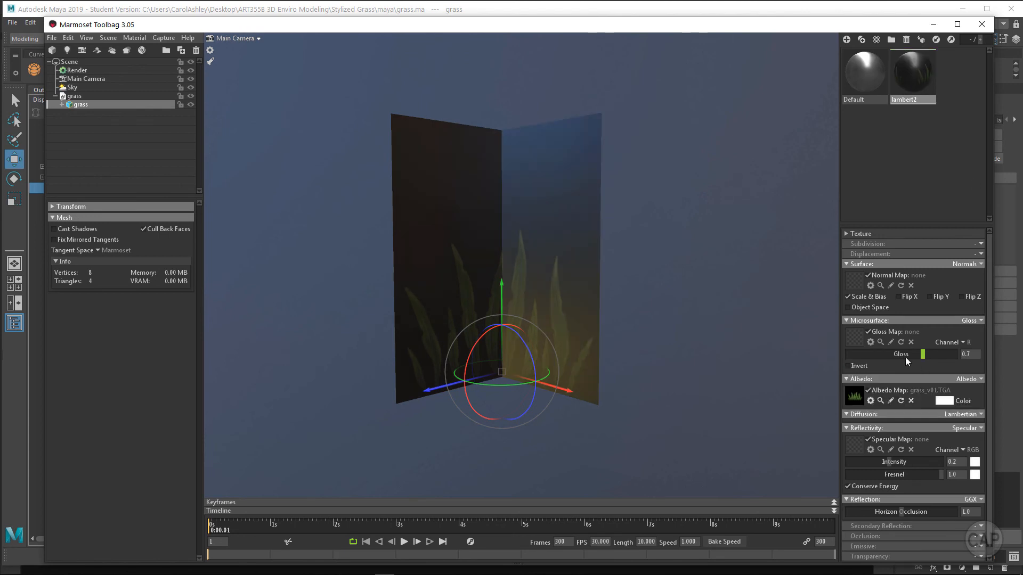
pyautogui.moveTo(922, 355); pyautogui.dragTo(799, 355)
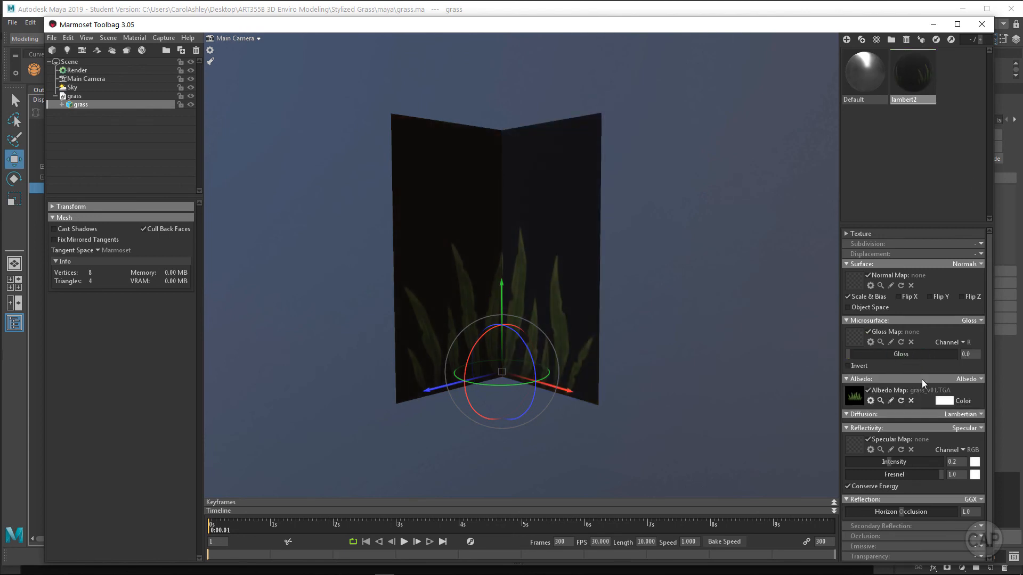
# Set the lambert2 material's transparency mode to Cutout, using the albedo alpha
pyautogui.scroll(-1, 921, 386)
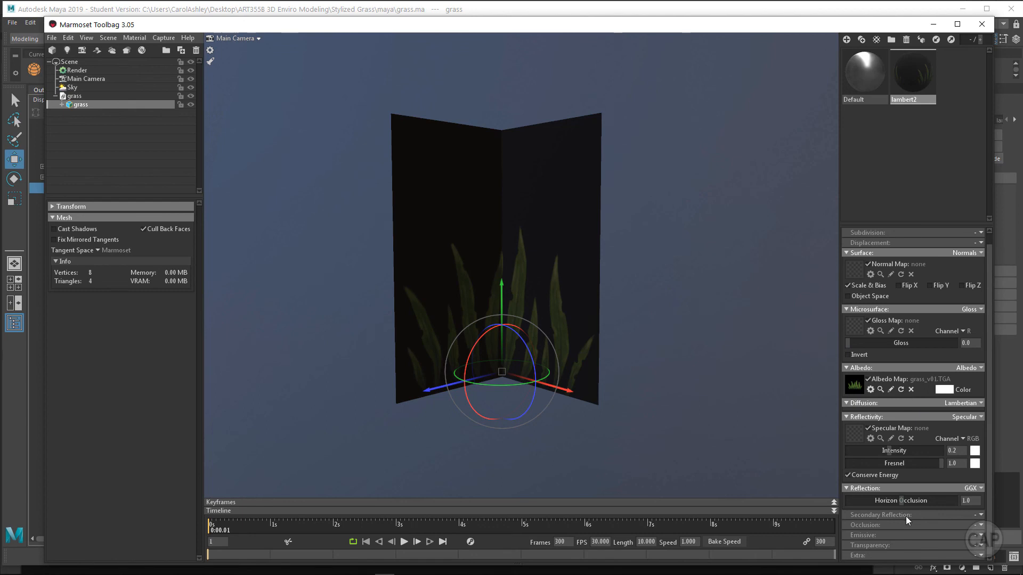
pyautogui.click(980, 545)
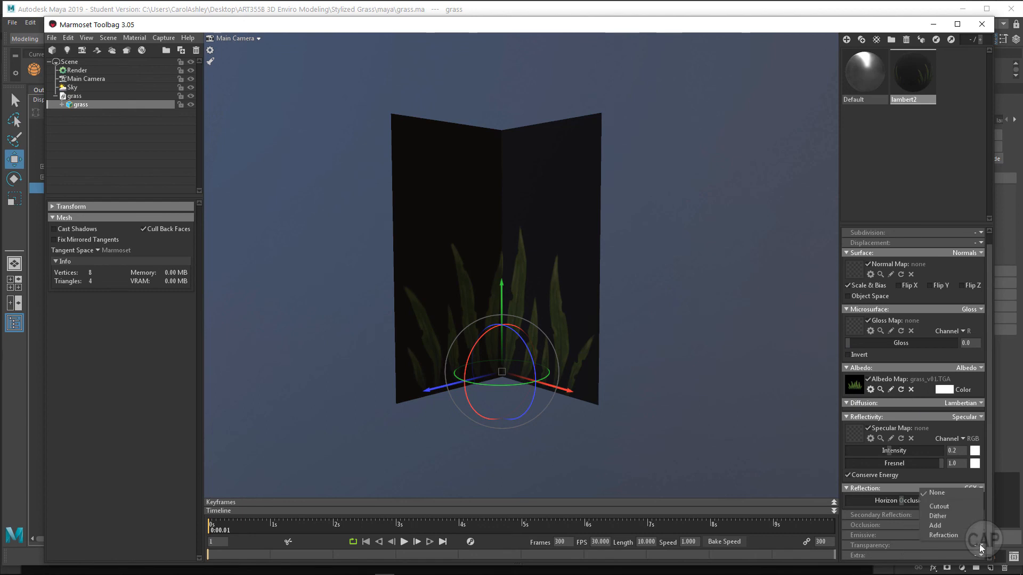
pyautogui.click(940, 507)
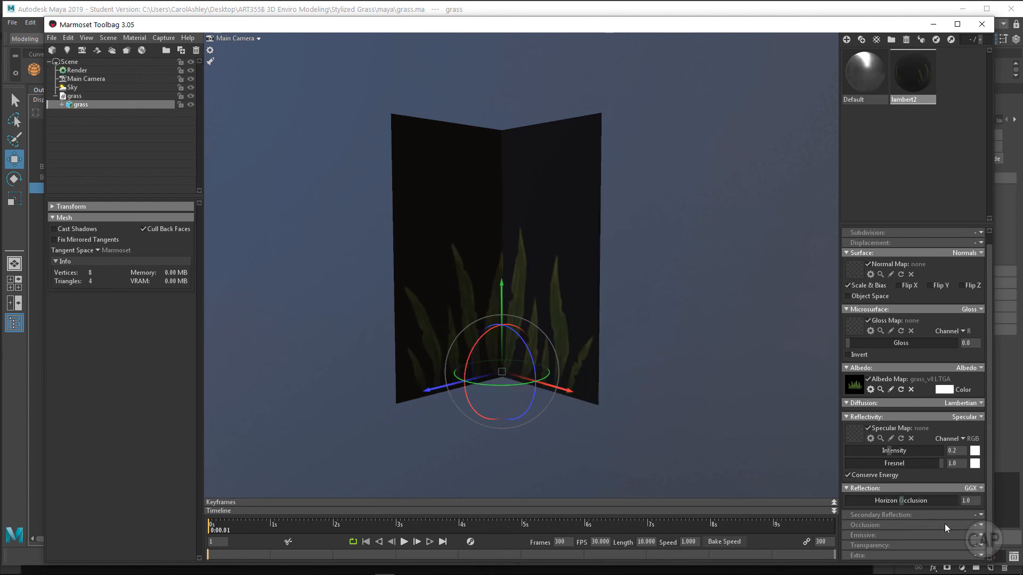
pyautogui.click(962, 547)
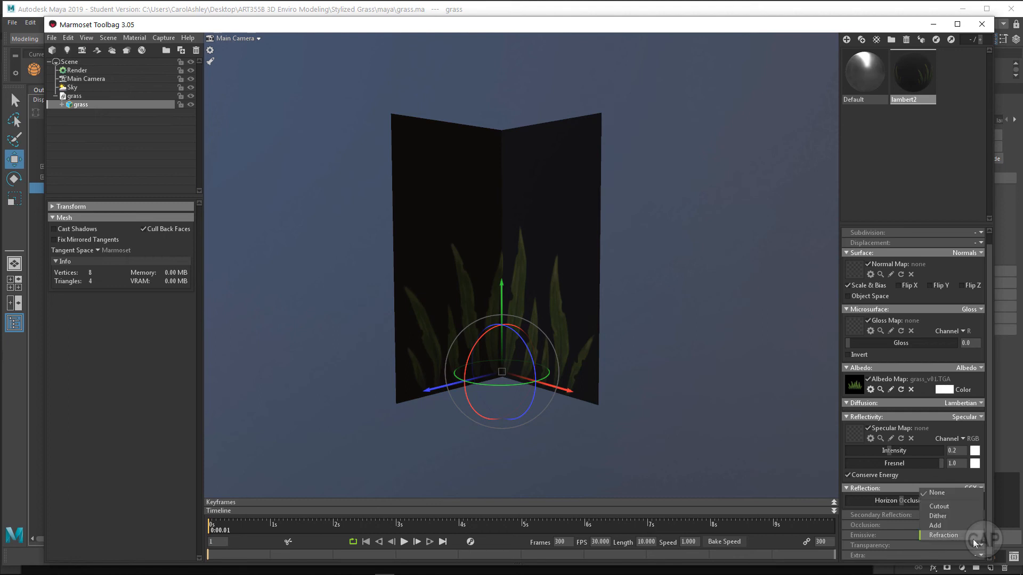
pyautogui.click(935, 505)
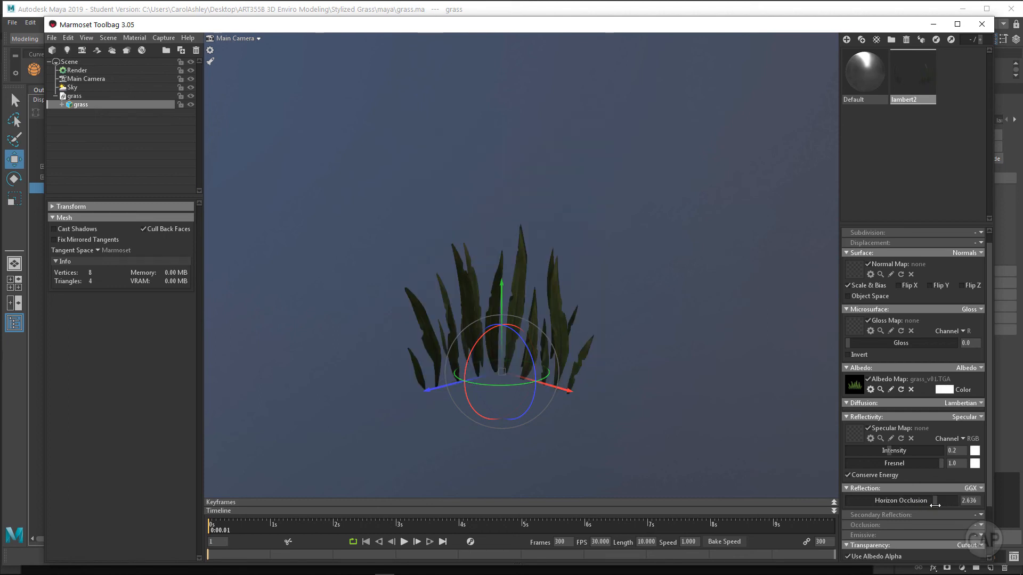
# Deselect the grass mesh and rotate the background lighting around it
pyautogui.click(654, 438)
pyautogui.press('super')
pyautogui.moveTo(550, 452); pyautogui.dragTo(632, 409)
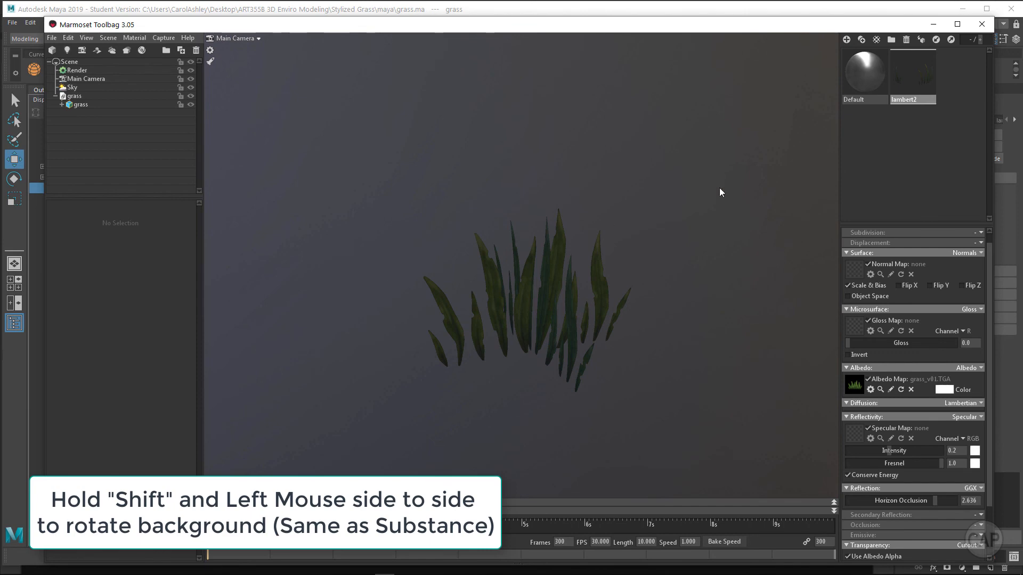
# Add a spot light and move it up and away to one side of the grass
pyautogui.click(67, 50)
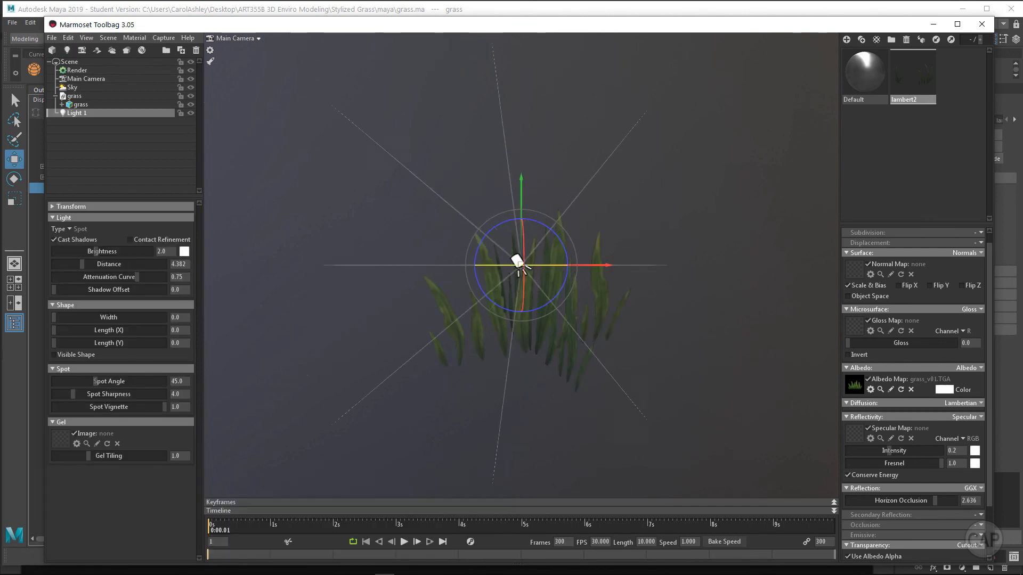
pyautogui.moveTo(521, 179); pyautogui.dragTo(229, 69)
pyautogui.moveTo(448, 376); pyautogui.dragTo(510, 373)
pyautogui.click(230, 447)
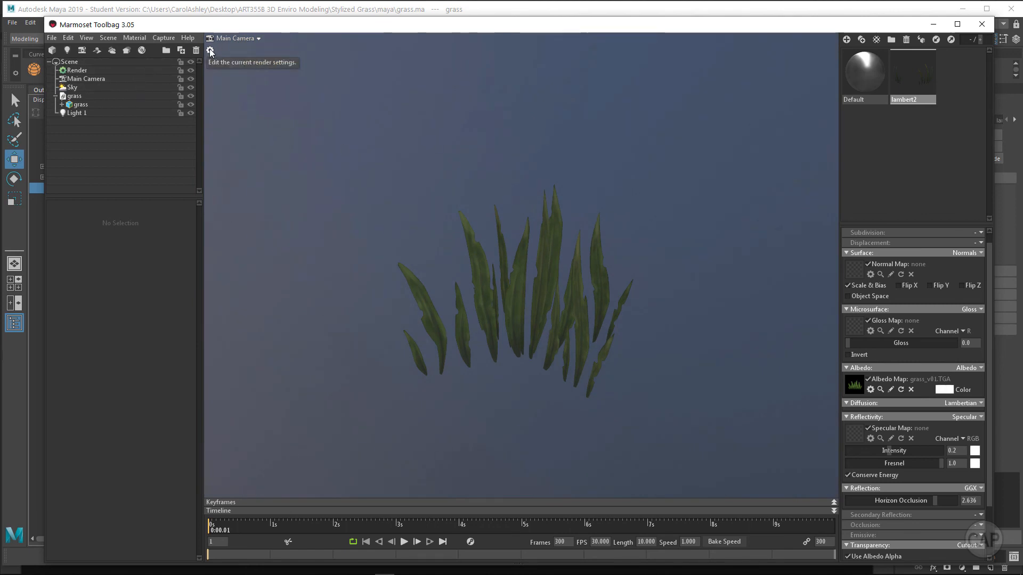
# Capture the render as an image to the clipboard and switch to the open grass_v01.PSD in Photoshop
pyautogui.click(163, 38)
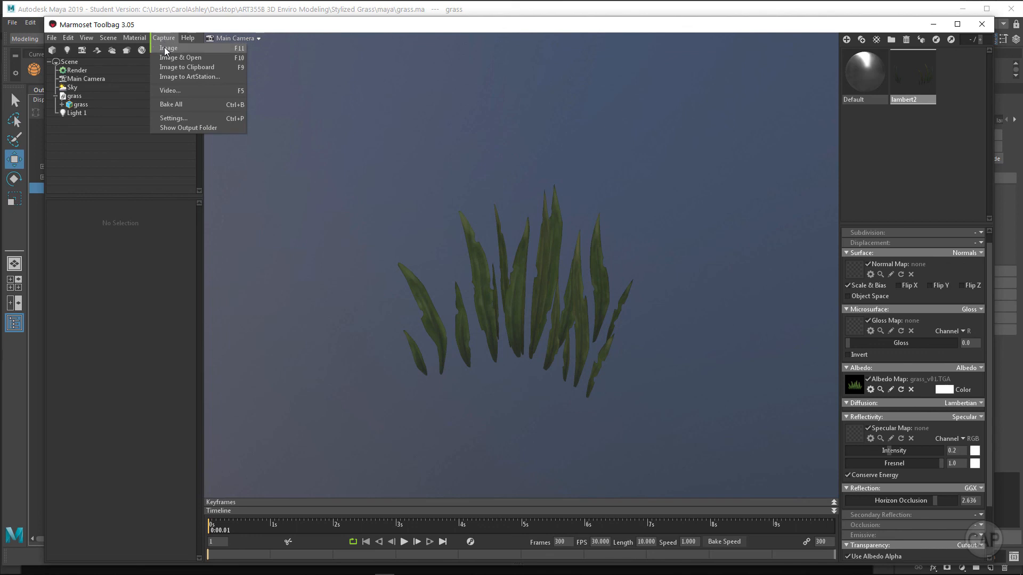
pyautogui.click(187, 67)
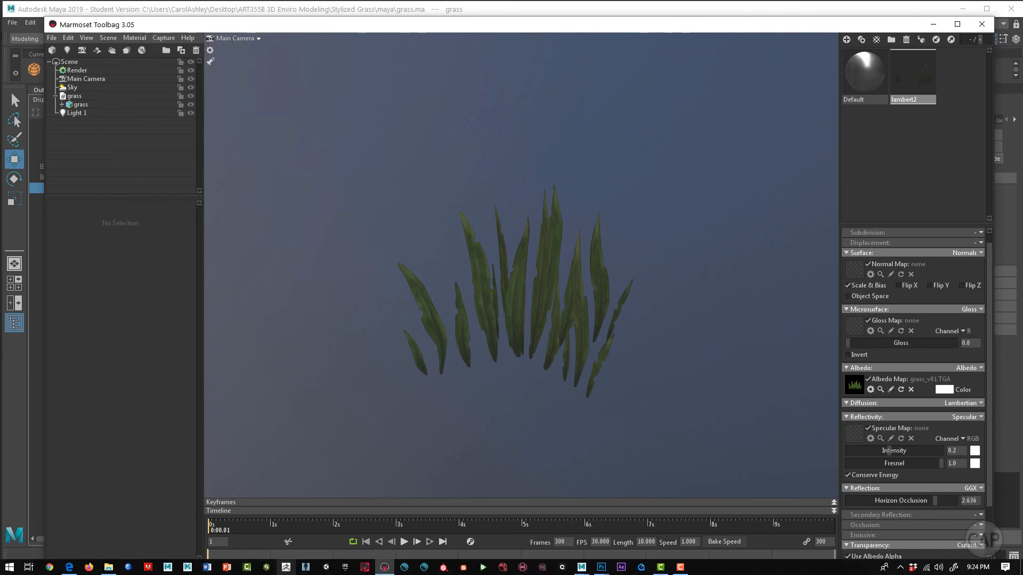
pyautogui.click(600, 568)
pyautogui.click(589, 525)
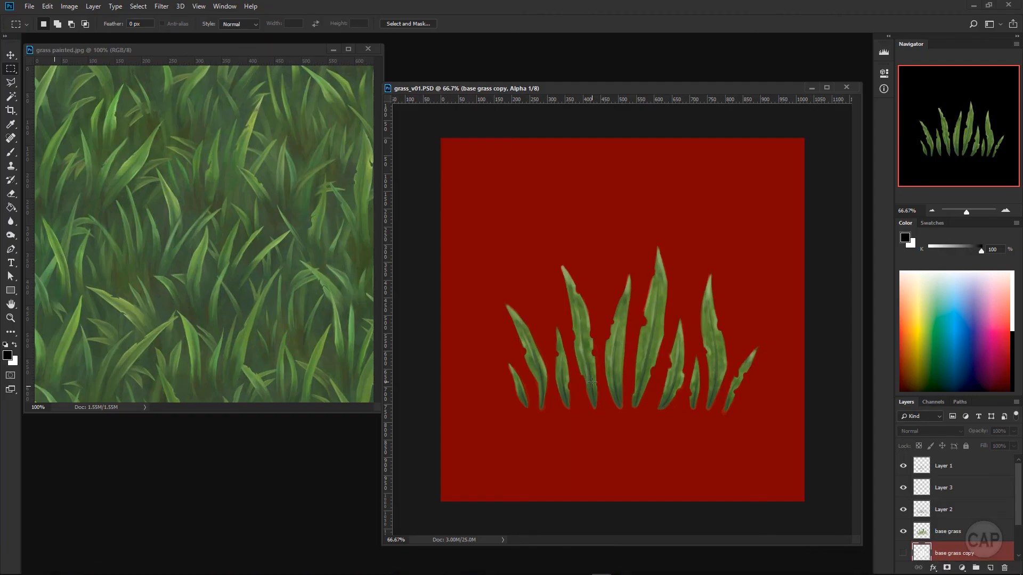
# Create a new square 1024 x 1024 px document, paste the captured render and move it so the grass sits near the centre
pyautogui.hotkey('ctrl', 'n')
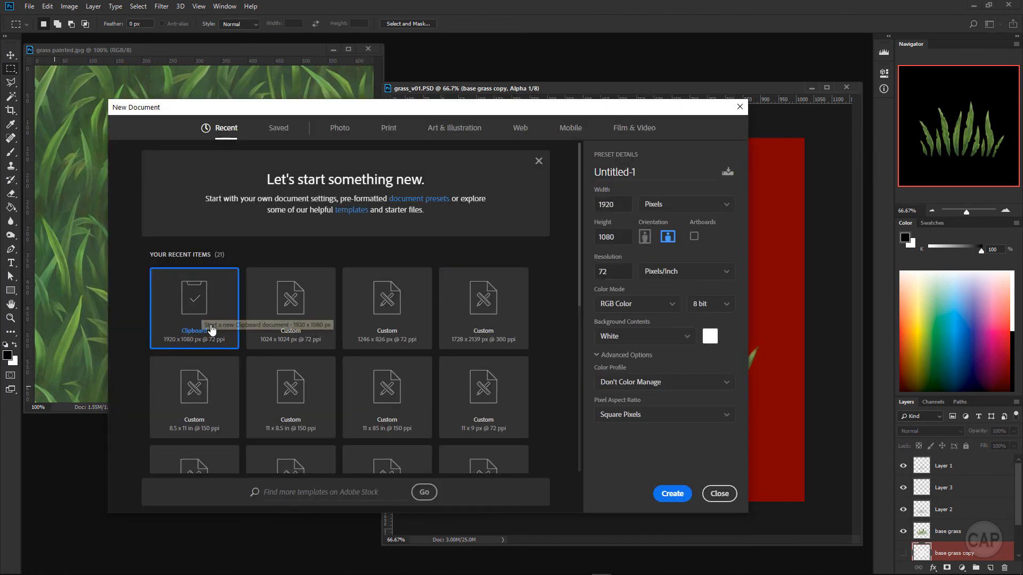
pyautogui.click(672, 494)
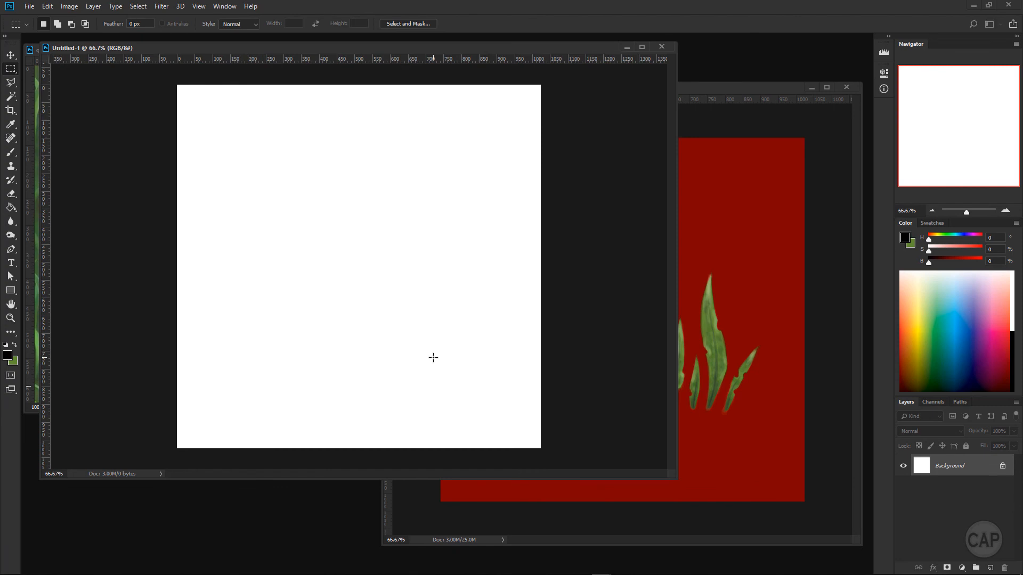
pyautogui.hotkey('ctrl', 'n')
pyautogui.click(719, 492)
pyautogui.hotkey('ctrl', 'v')
pyautogui.moveTo(482, 386); pyautogui.dragTo(335, 388)
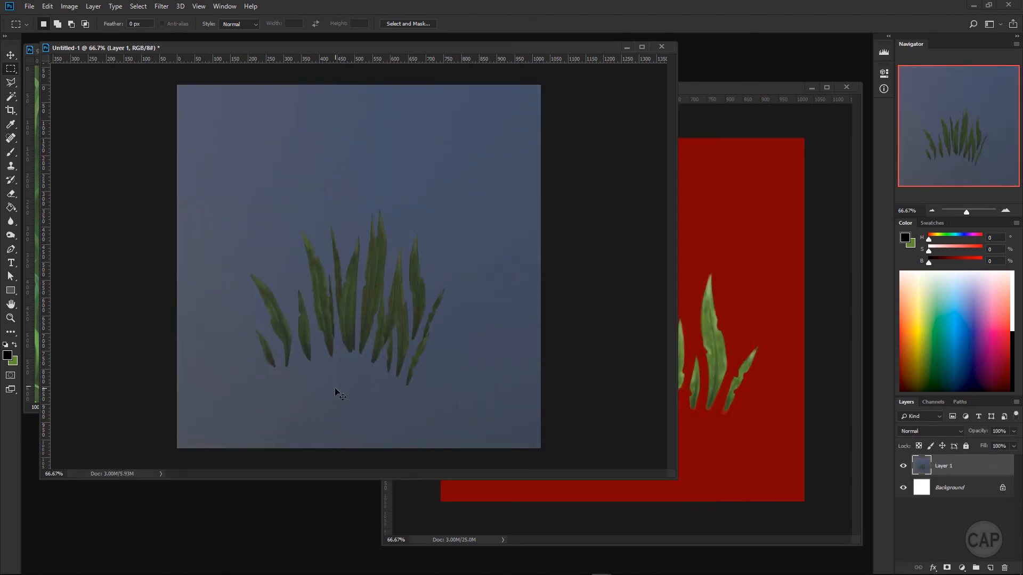
# Scale the pasted render layer up to about 133% and reposition it so the grass fills the canvas
pyautogui.hotkey('ctrl', 't')
pyautogui.hotkey('ctrl', '-')
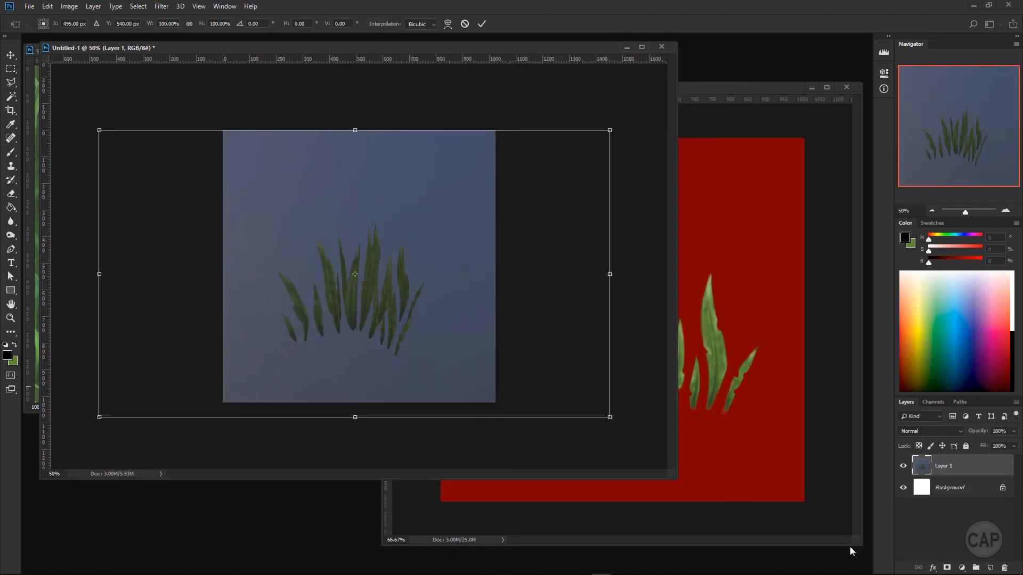
pyautogui.moveTo(609, 417); pyautogui.dragTo(775, 513)
pyautogui.moveTo(592, 439); pyautogui.dragTo(520, 382)
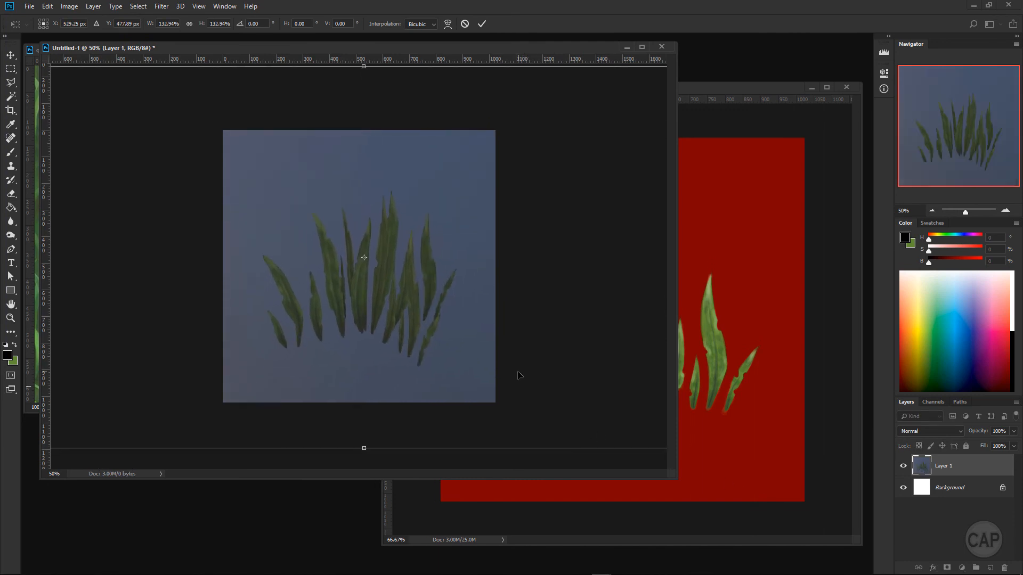
pyautogui.press('Return')
# Add a new layer and draw a circular selection around the grass blades with the Elliptical Marquee tool
pyautogui.press('m')
pyautogui.click(990, 568)
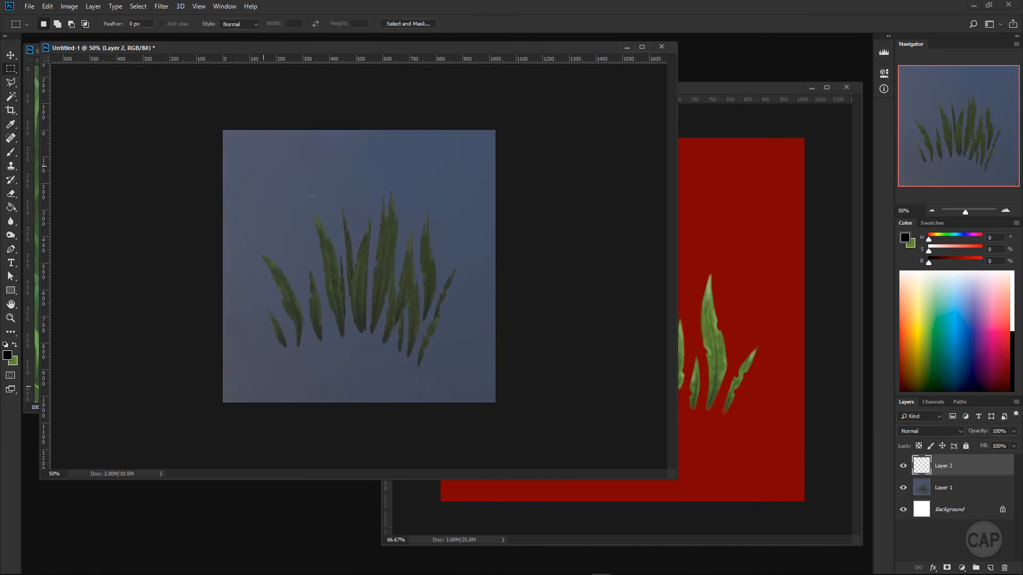
pyautogui.rightClick(11, 69)
pyautogui.click(58, 78)
pyautogui.moveTo(474, 398); pyautogui.dragTo(489, 411)
pyautogui.moveTo(395, 375); pyautogui.dragTo(385, 360)
pyautogui.hotkey('ctrl', 'd')
pyautogui.moveTo(466, 354); pyautogui.dragTo(457, 377)
# Feather the circular selection by 100 pixels and invert it
pyautogui.click(138, 5)
pyautogui.moveTo(164, 160)
pyautogui.click(261, 199)
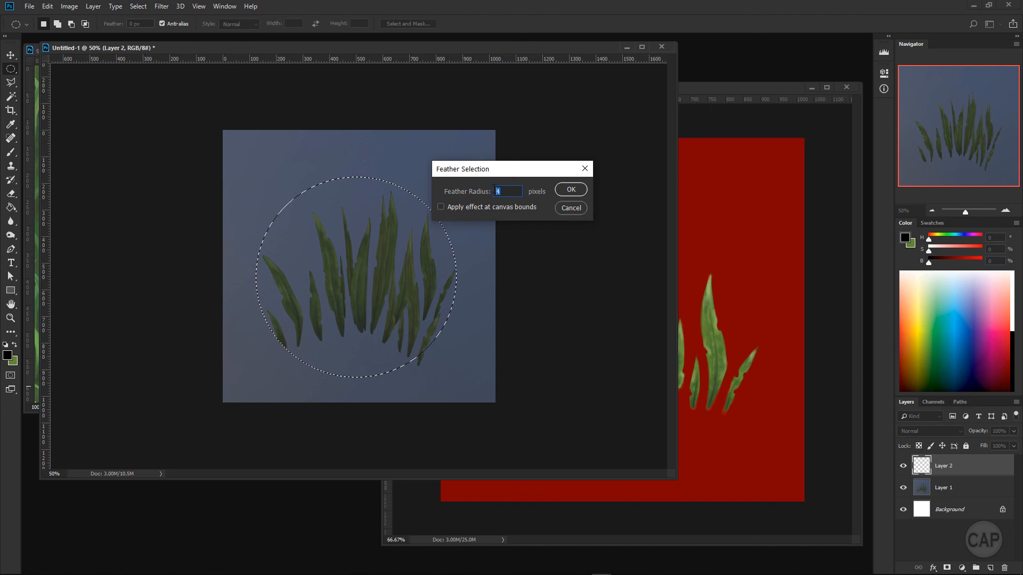
pyautogui.write('100')
pyautogui.press('Return')
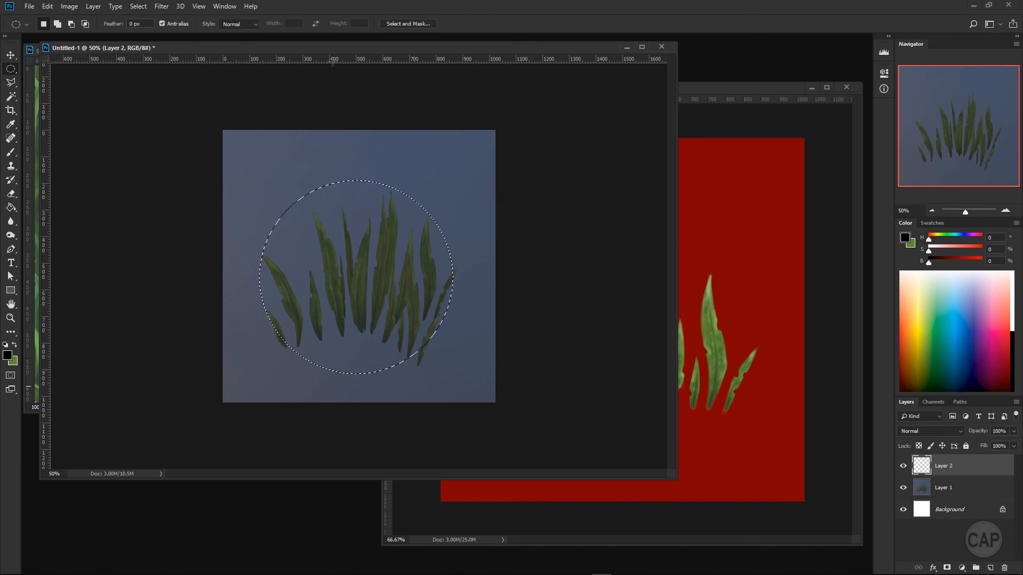
pyautogui.click(161, 7)
pyautogui.moveTo(142, 7)
pyautogui.click(147, 49)
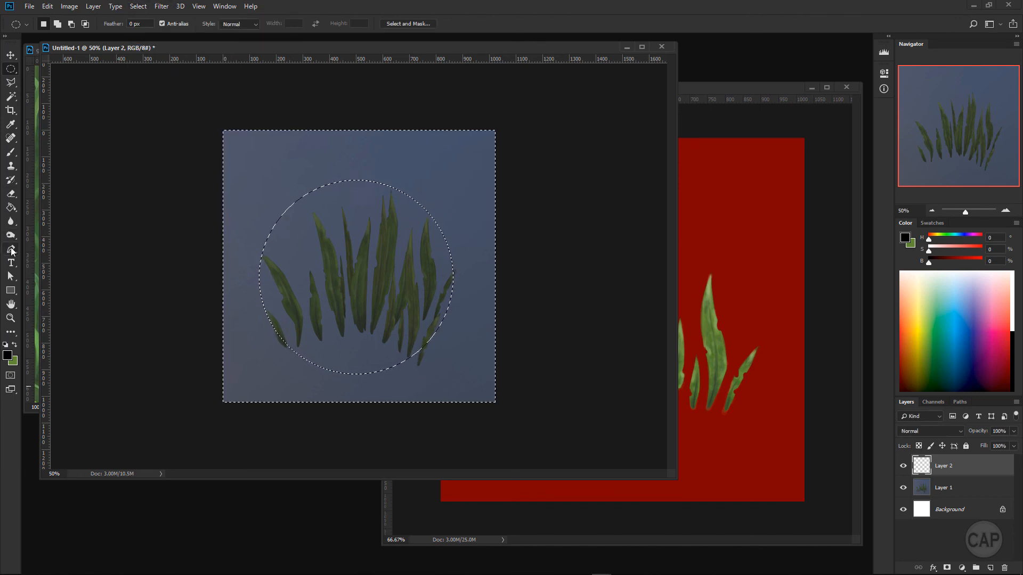
# Set the foreground colour to dark blue and fill the inverted selection on Layer 2 with the Paint Bucket
pyautogui.click(7, 355)
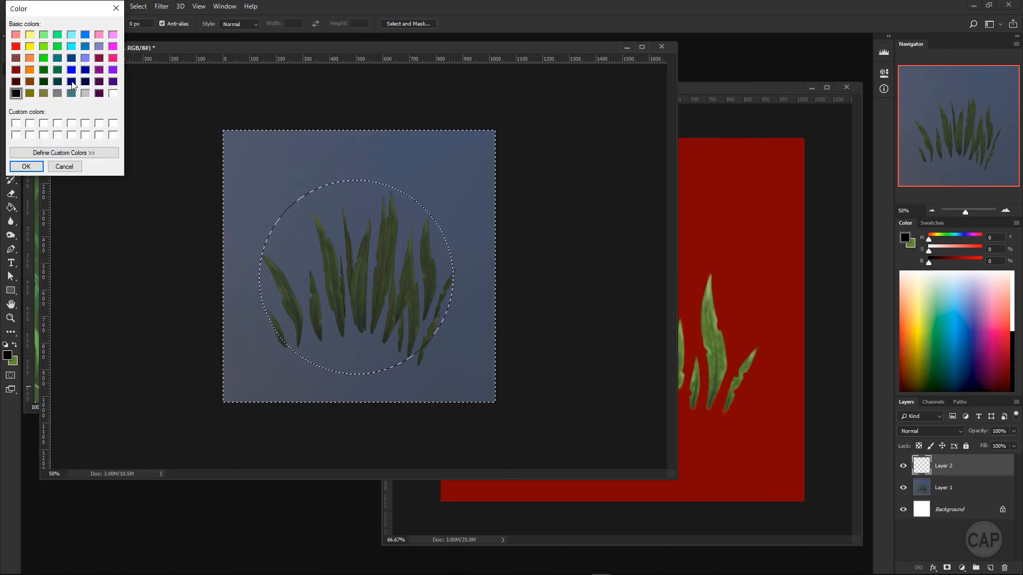
pyautogui.click(85, 70)
pyautogui.click(26, 166)
pyautogui.press('g')
pyautogui.click(244, 169)
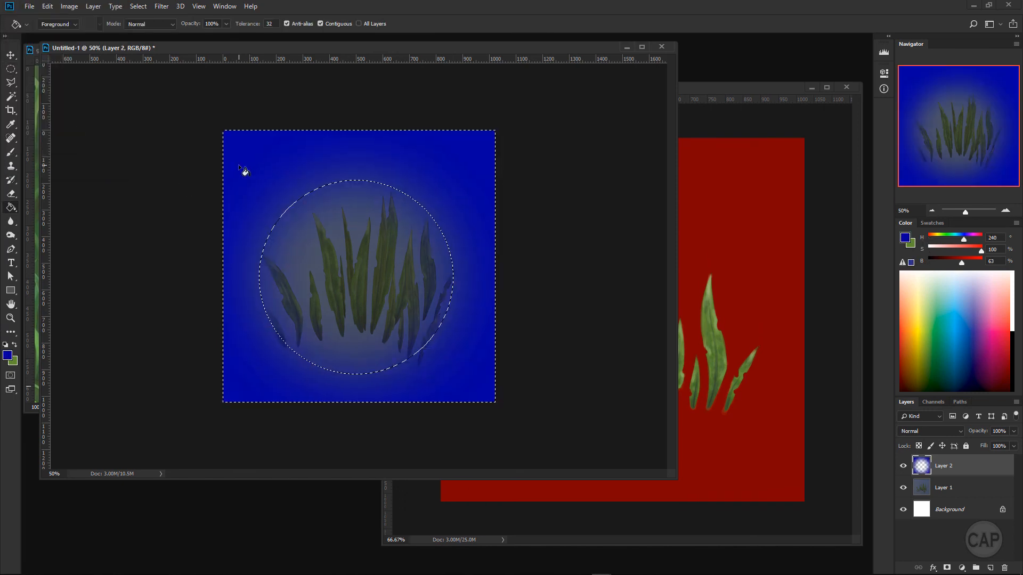
# Set Layer 2's blend mode to Multiply and scale the vignette up to about 148% so it extends past the canvas, clearing the selection
pyautogui.click(926, 433)
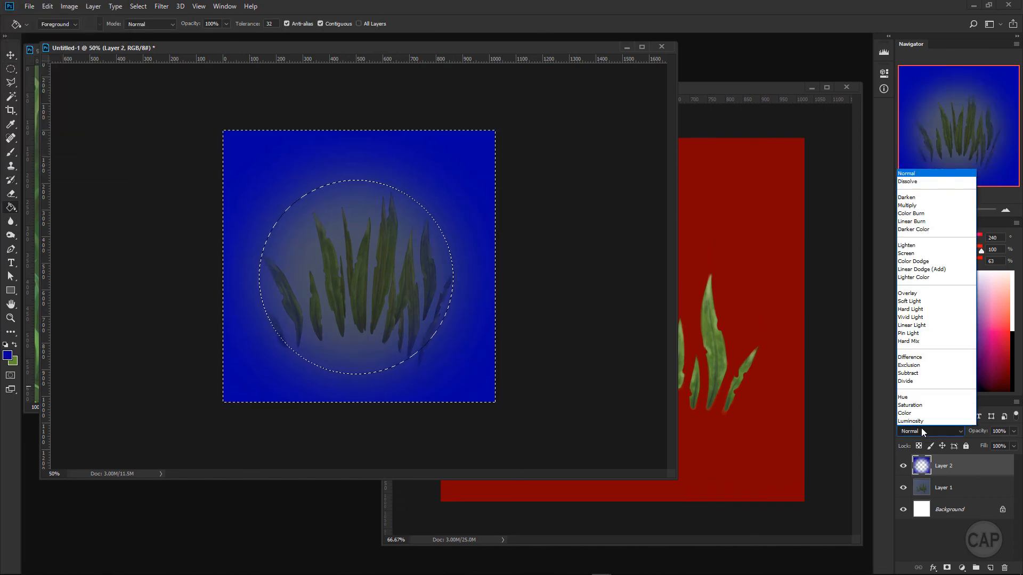
pyautogui.click(922, 207)
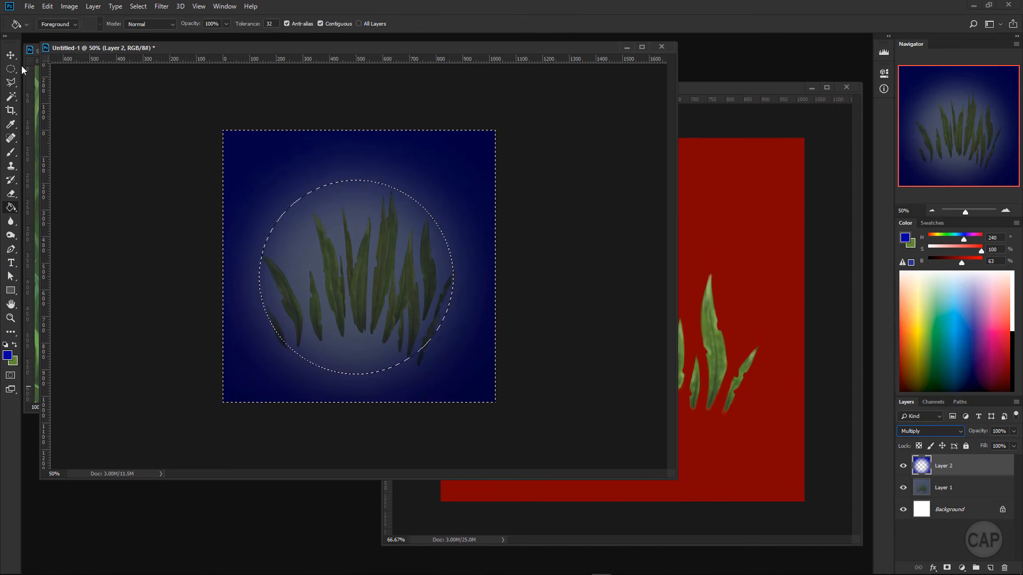
pyautogui.hotkey('ctrl', 't')
pyautogui.moveTo(495, 402); pyautogui.dragTo(545, 451)
pyautogui.moveTo(223, 130); pyautogui.dragTo(148, 78)
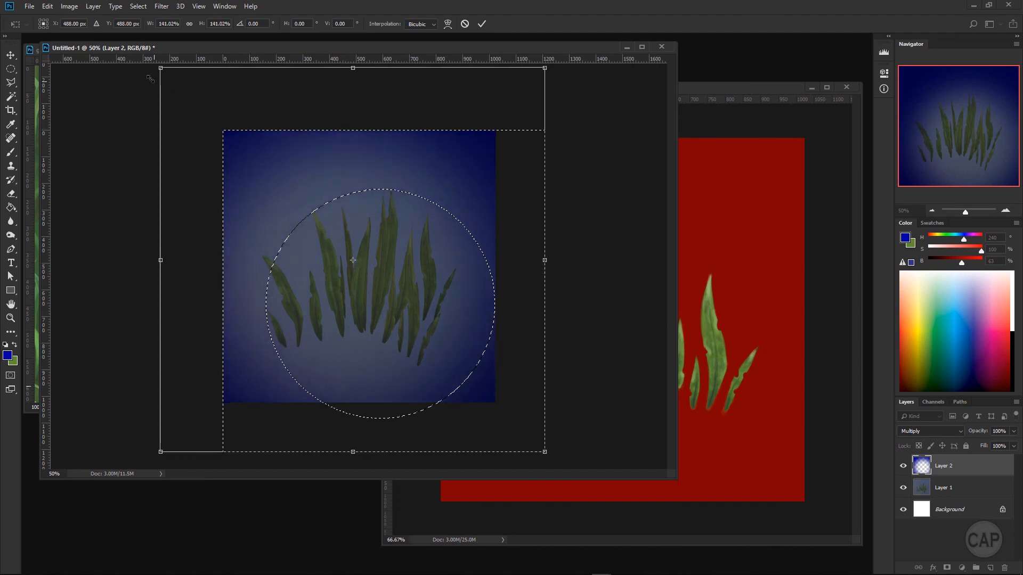
pyautogui.moveTo(543, 451); pyautogui.dragTo(563, 470)
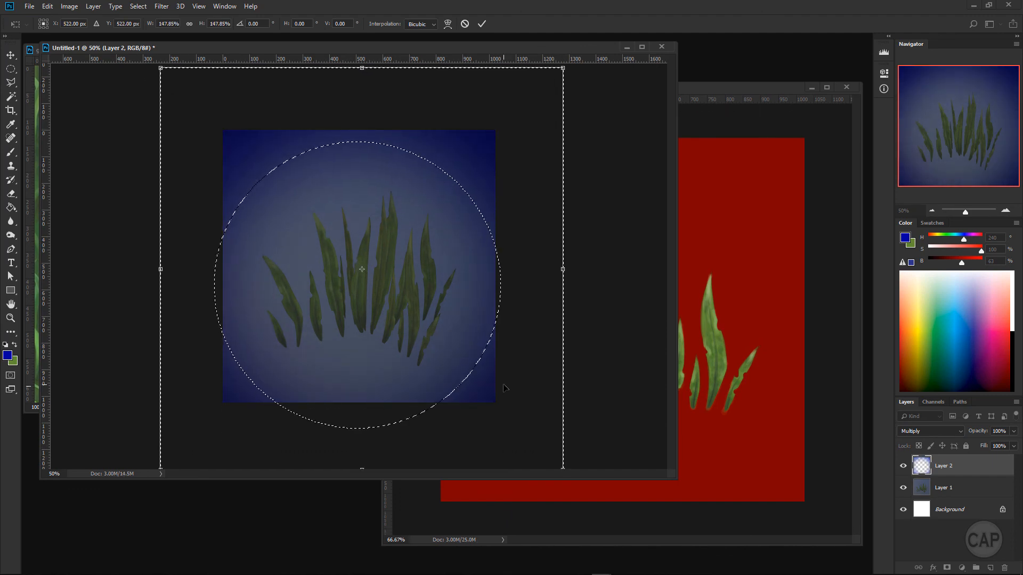
pyautogui.press('Return')
pyautogui.hotkey('ctrl', 'd')
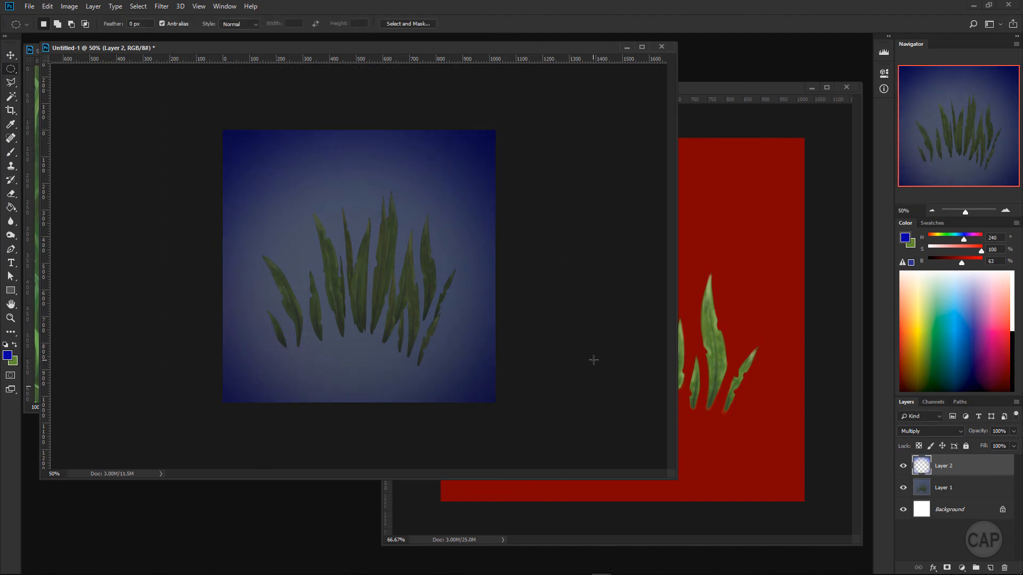
# Lower the saturation of the blue vignette on Layer 2 to -72 with Hue/Saturation
pyautogui.hotkey('ctrl', 'u')
pyautogui.moveTo(839, 238); pyautogui.dragTo(805, 239)
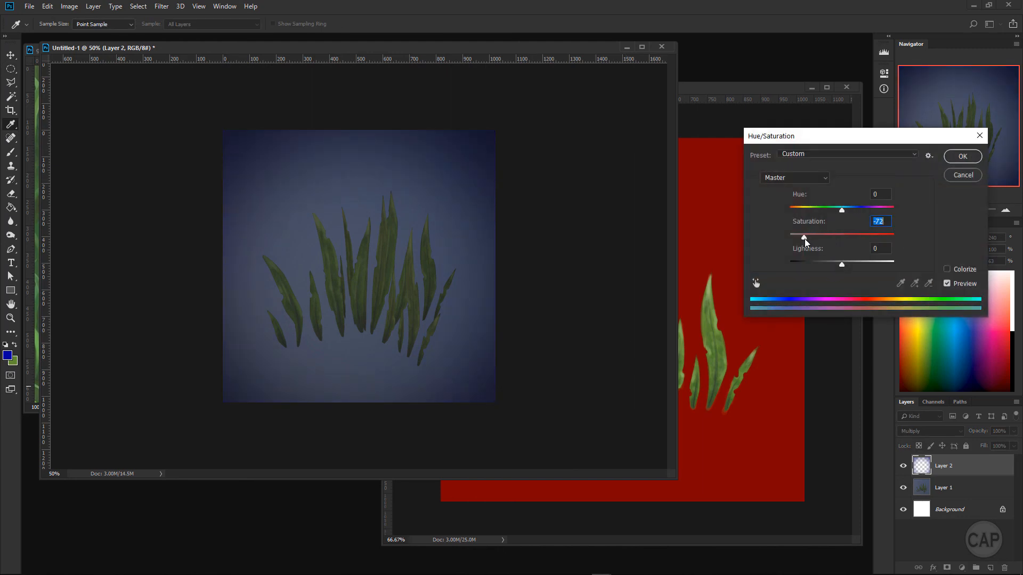
pyautogui.click(963, 156)
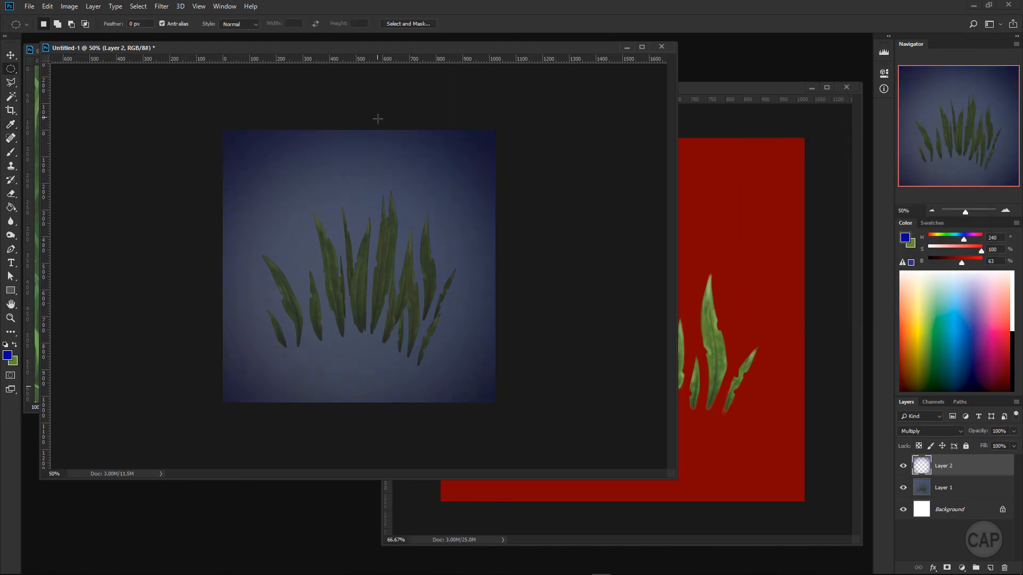
# Save the layered render document as a Photoshop file named grass_render in the Stylized Grass folder
pyautogui.moveTo(351, 53); pyautogui.dragTo(513, 60)
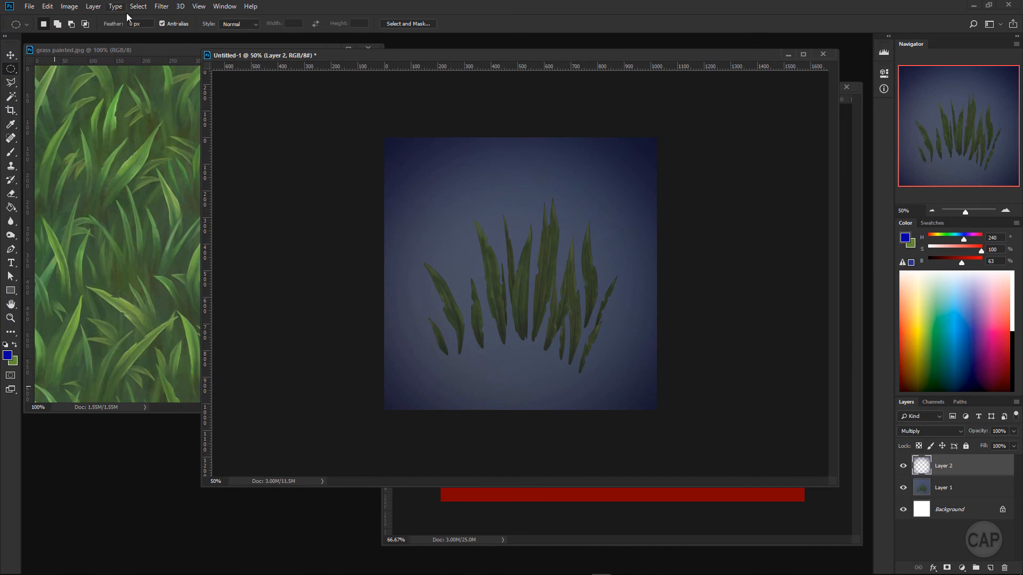
pyautogui.click(47, 6)
pyautogui.moveTo(30, 7)
pyautogui.click(58, 91)
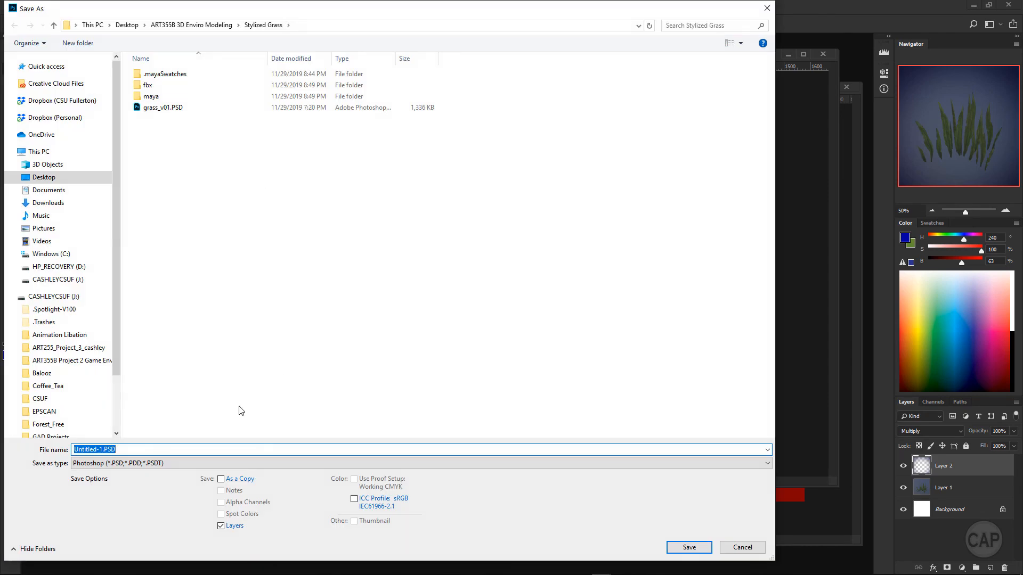
pyautogui.write('grass_render')
pyautogui.click(689, 547)
# Save a JPEG copy of the render as grass_render.JPG in the Stylized Grass folder, accepting the JPEG options
pyautogui.click(29, 6)
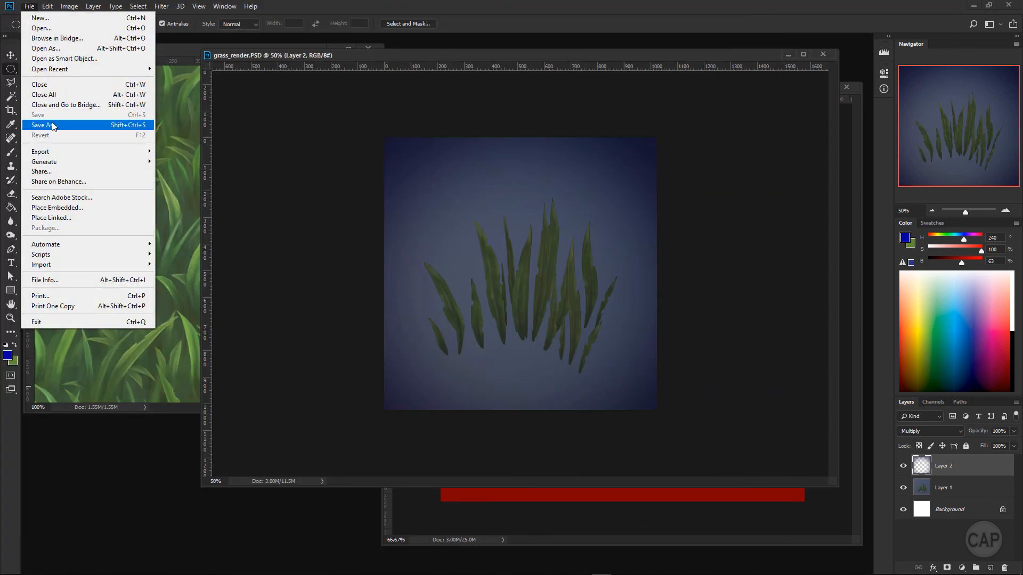
pyautogui.click(53, 126)
pyautogui.click(160, 463)
pyautogui.click(159, 357)
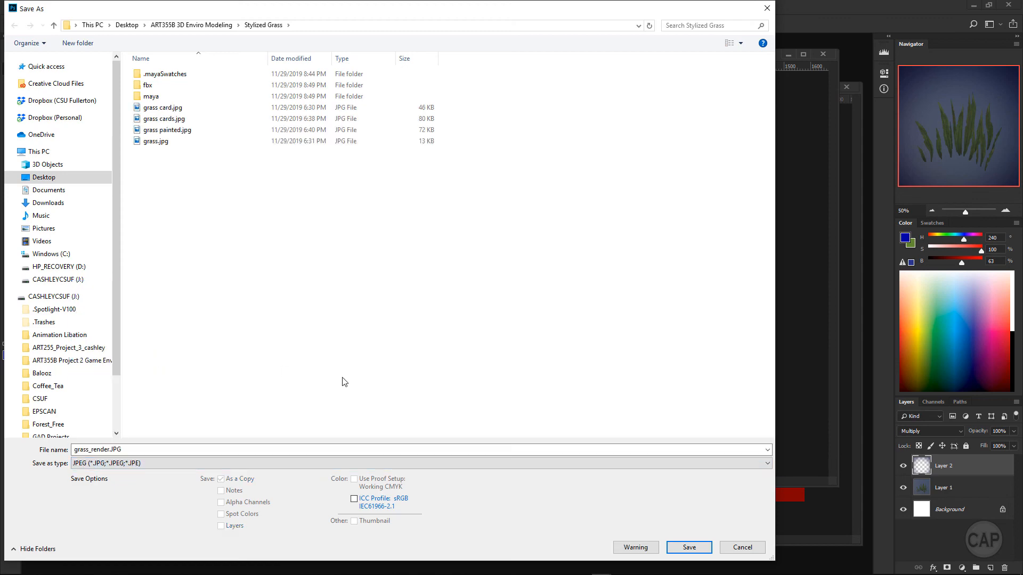
pyautogui.click(689, 547)
pyautogui.click(572, 153)
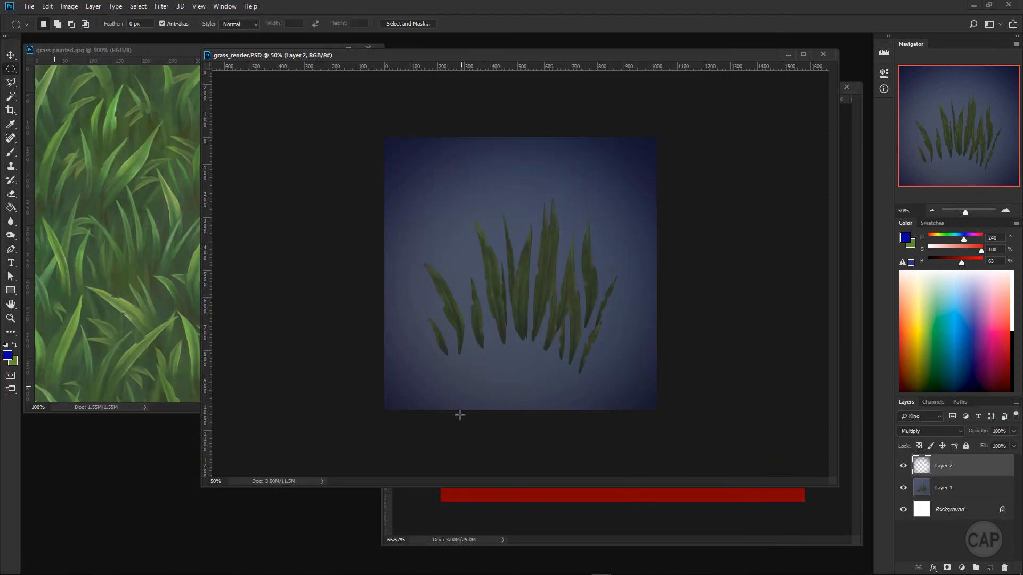